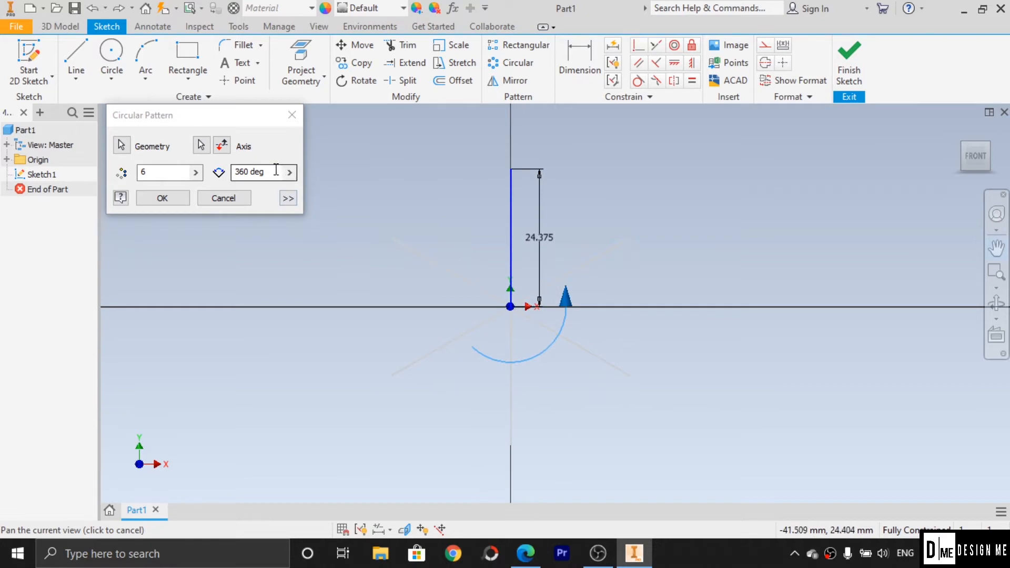
Complete the circular pattern of the vertical line with 12 instances over 360 degrees.
click(179, 174)
text(5)
click(195, 173)
click(171, 174)
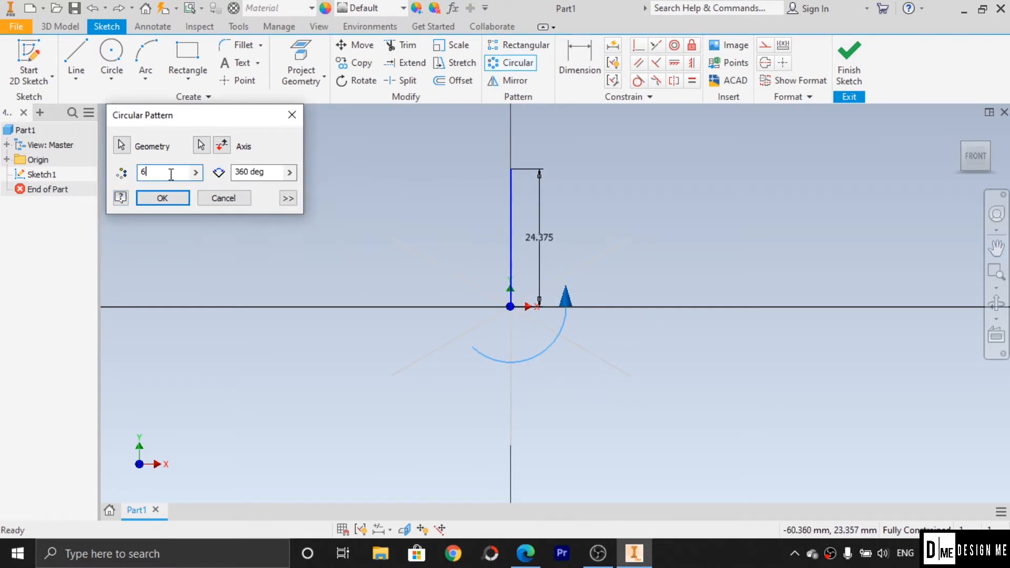
text(12)
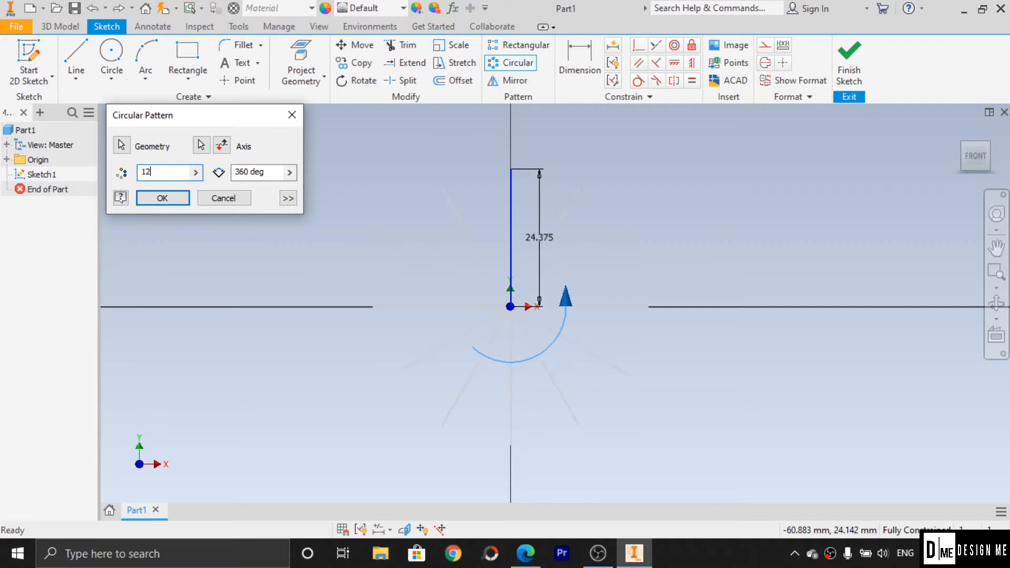
click(267, 175)
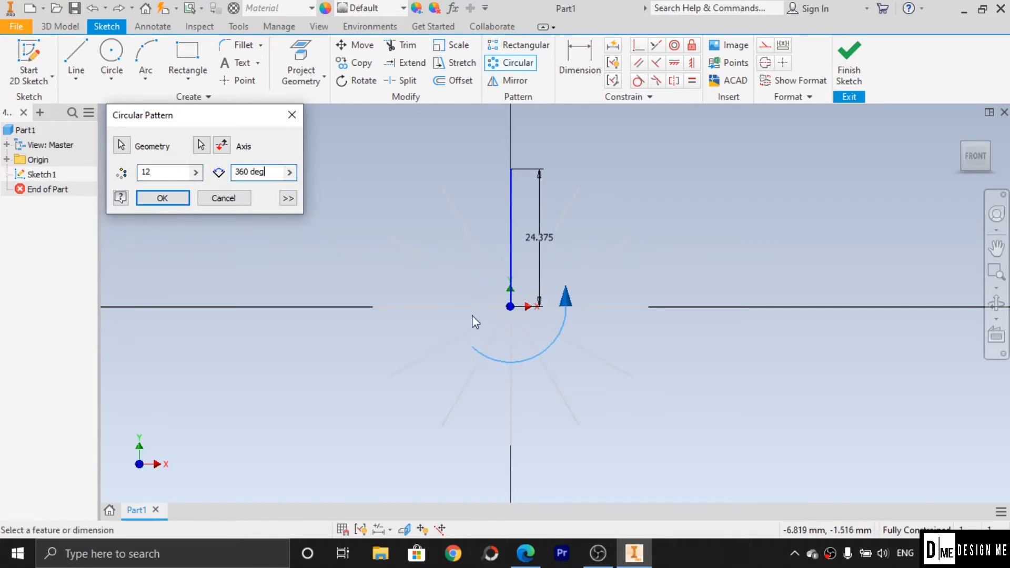
click(163, 199)
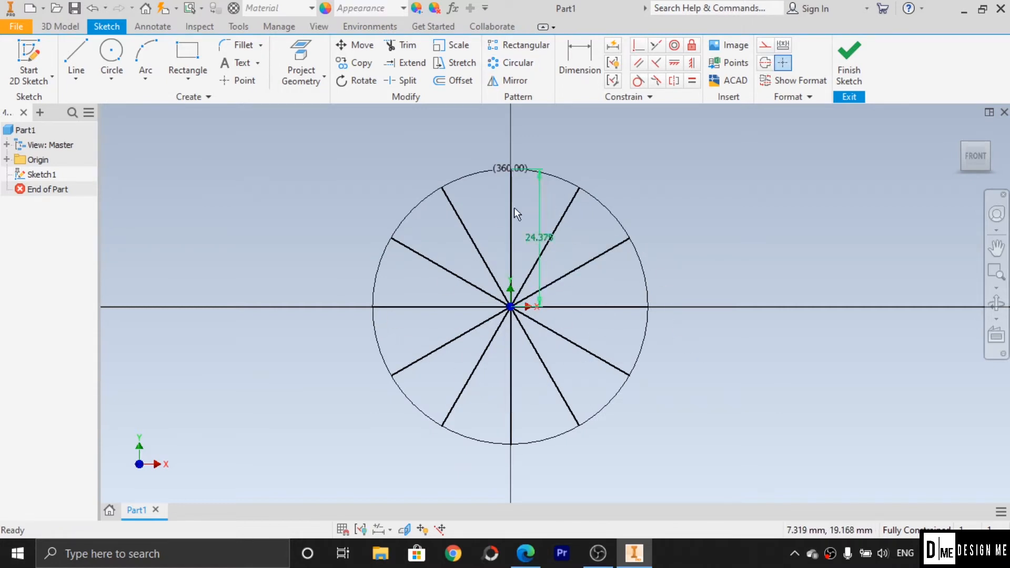
Switch to the PDF drawing in Edge and mark the upper and lower levels of the wheel's topmost tooth with two pen strokes.
click(525, 552)
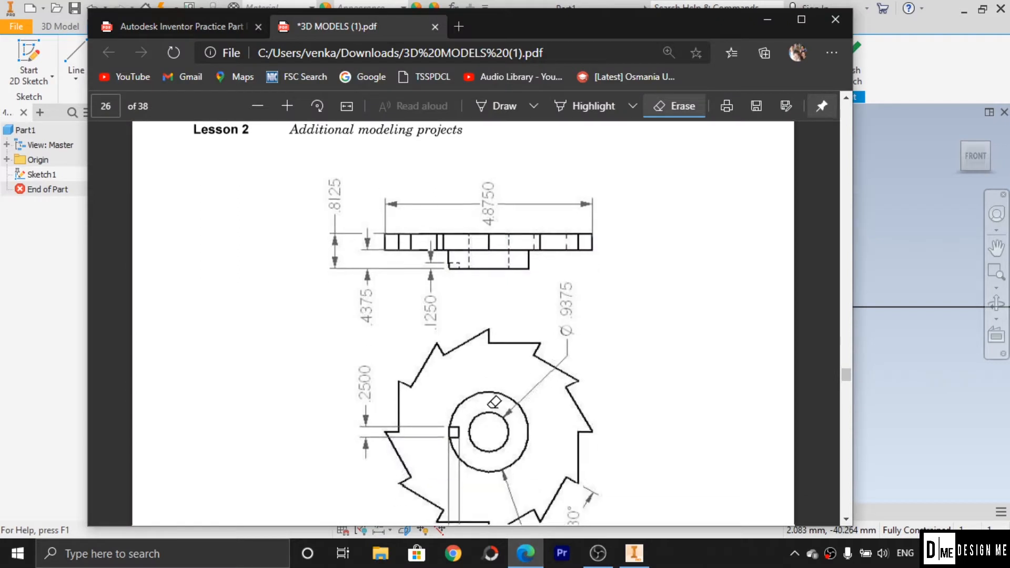
scroll(492, 402, down, 2)
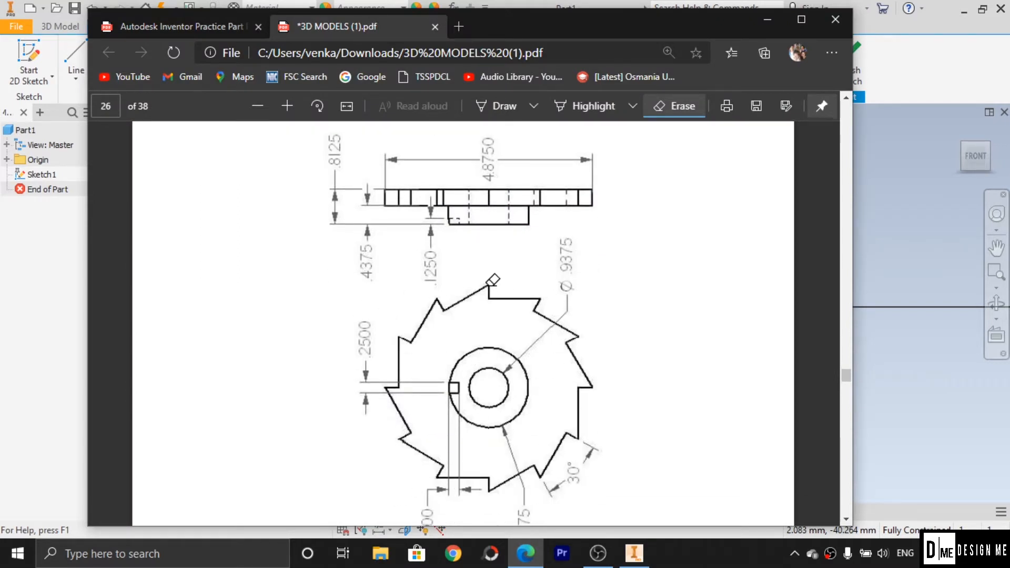
ctrl+scroll(493, 283, up, 6)
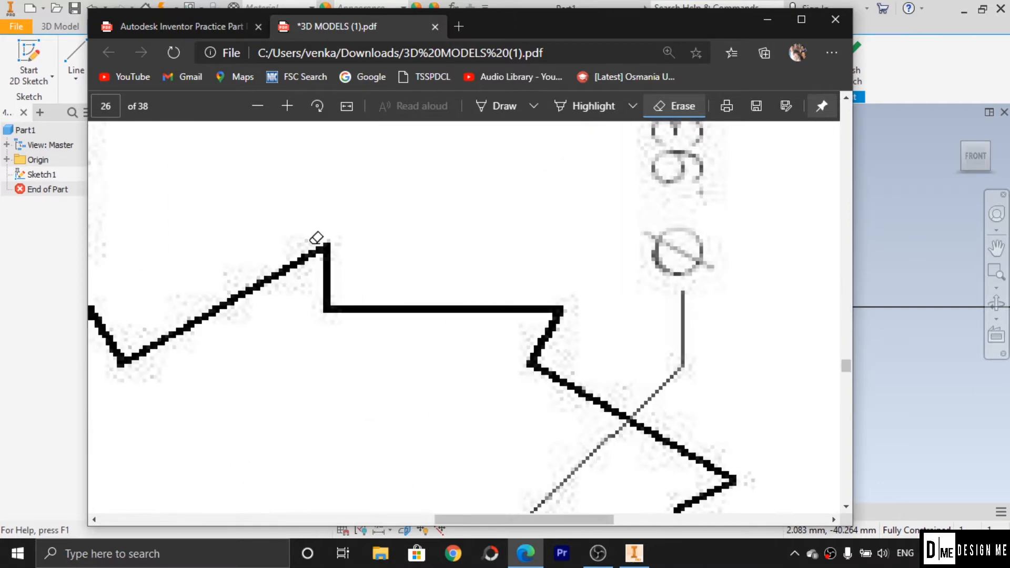
click(503, 105)
drag(325, 244, 456, 249)
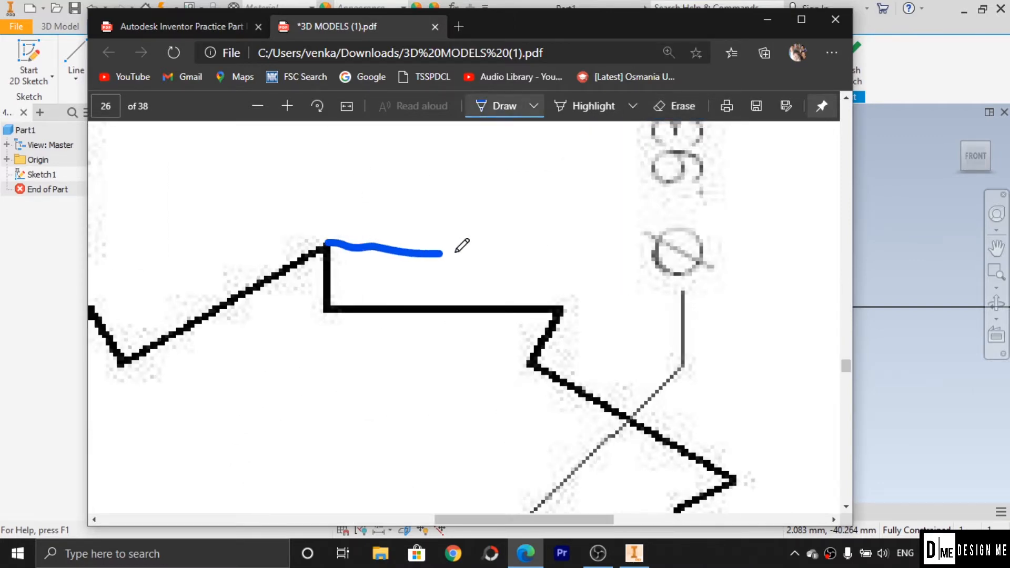
drag(326, 308, 462, 316)
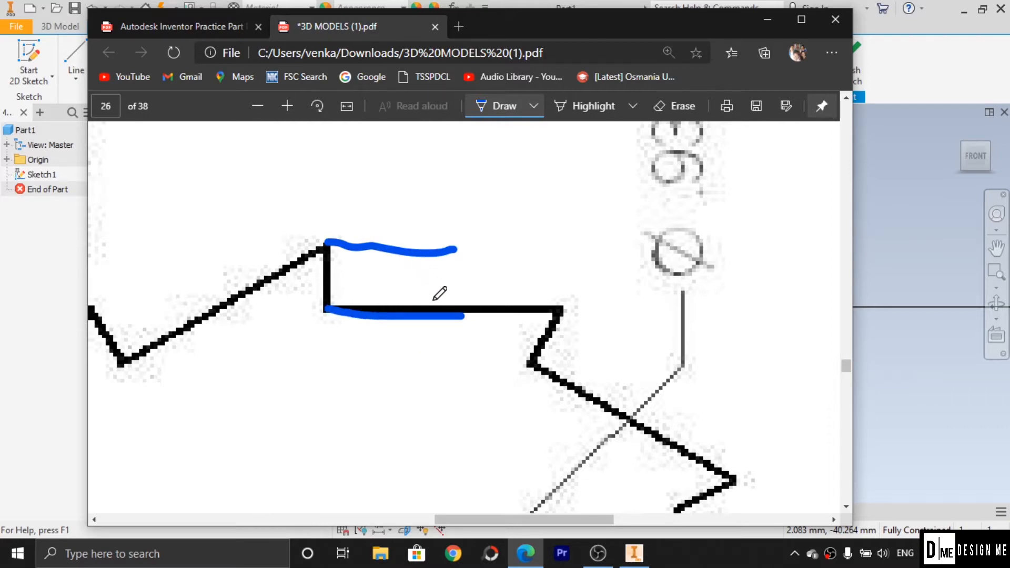
scroll(412, 292, up, 3)
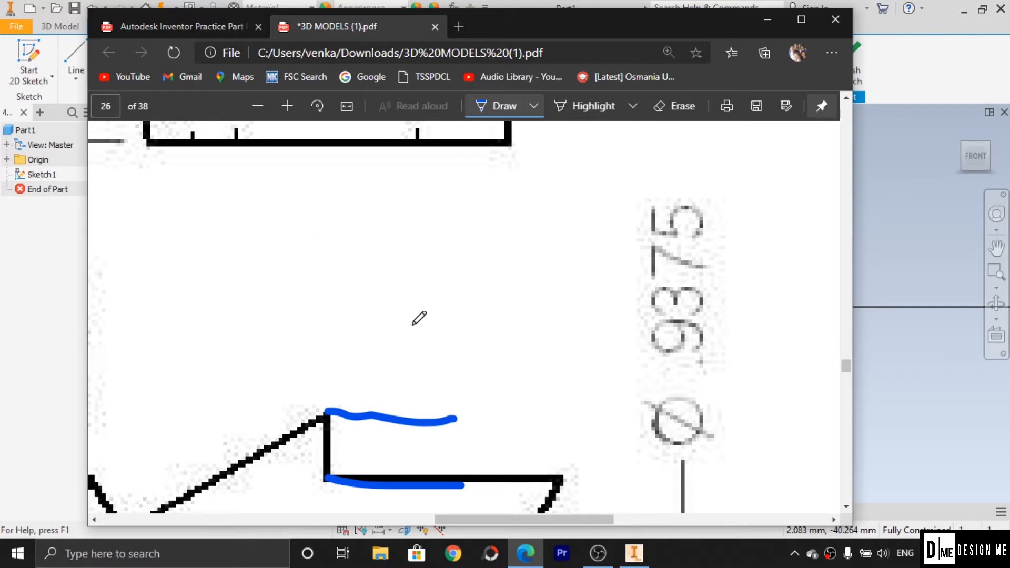
ctrl+scroll(370, 321, down, 4)
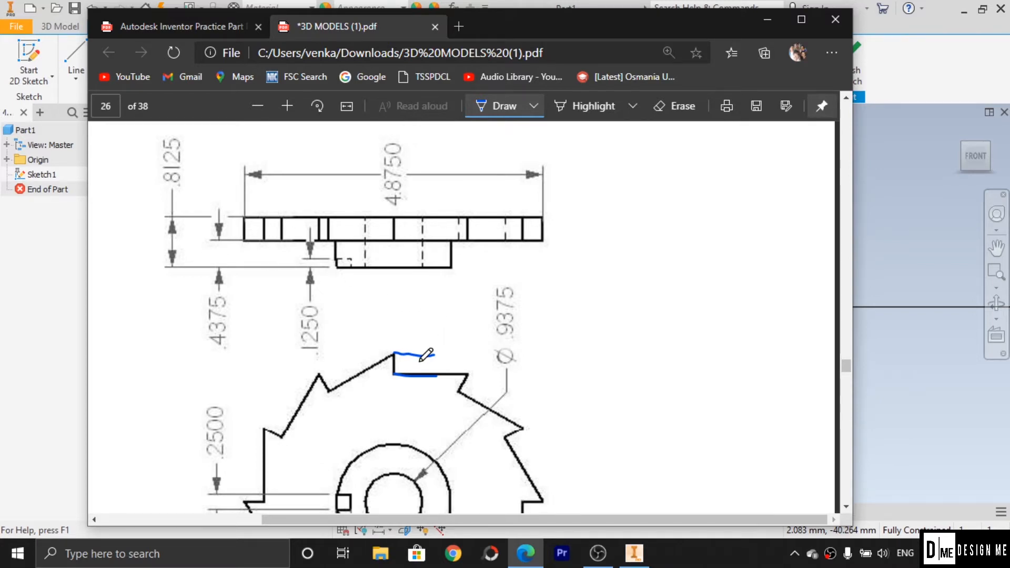
click(766, 19)
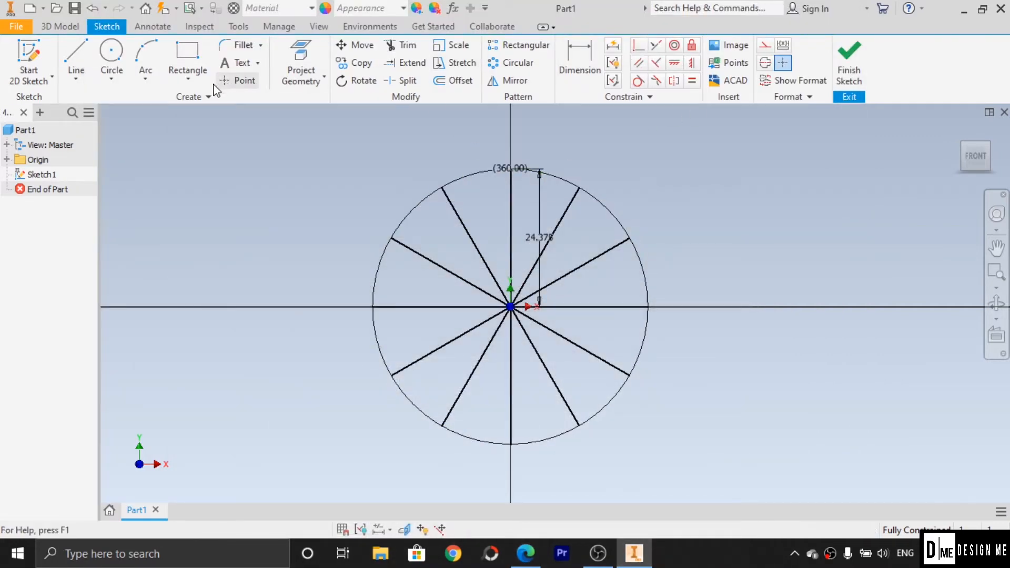
Back in Inventor, place a sketch point on the upper vertical spoke, about 2.4 mm below its outer end.
click(245, 80)
scroll(510, 229, up, 2)
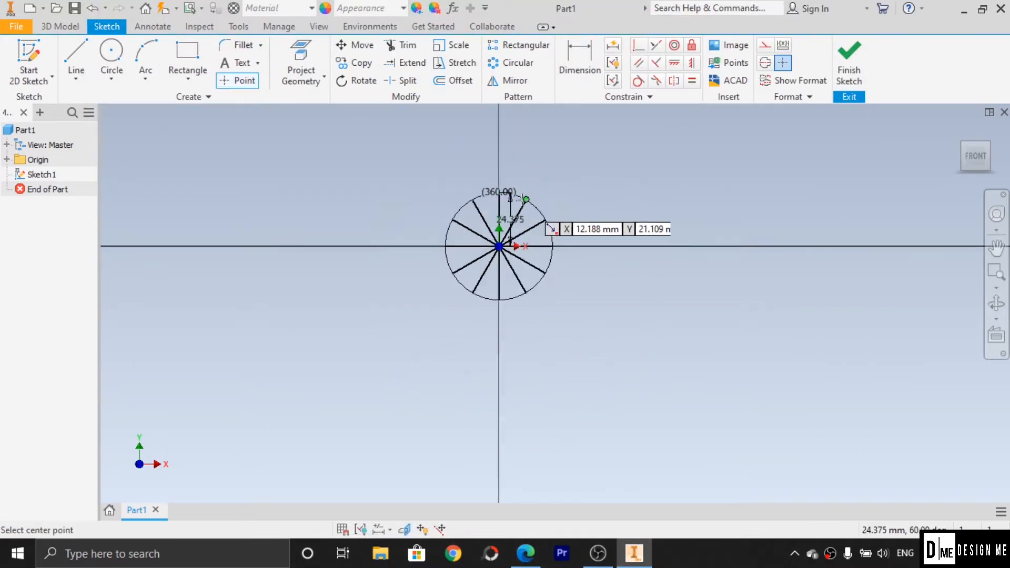
scroll(526, 190, down, 5)
click(363, 187)
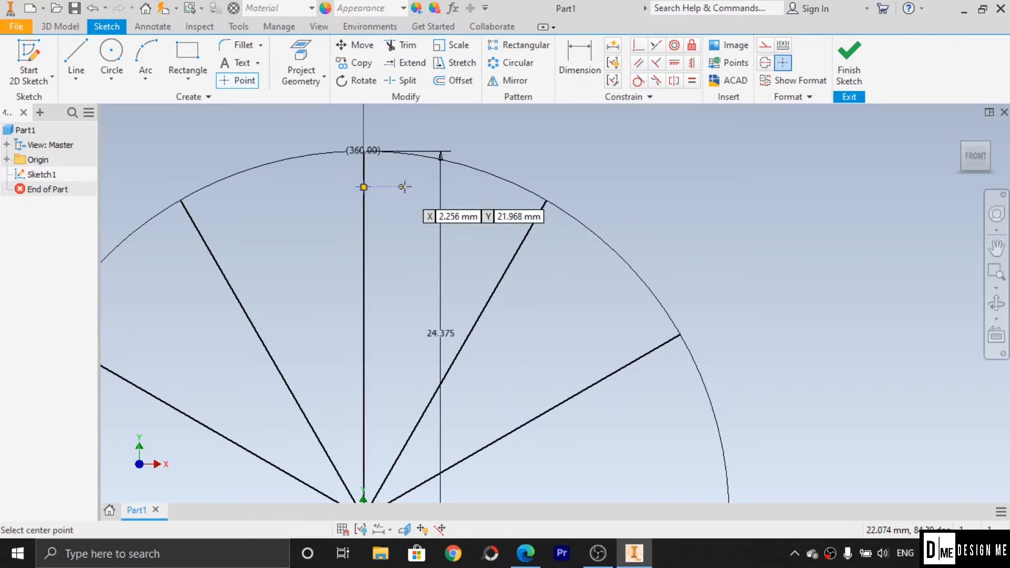
key(Escape)
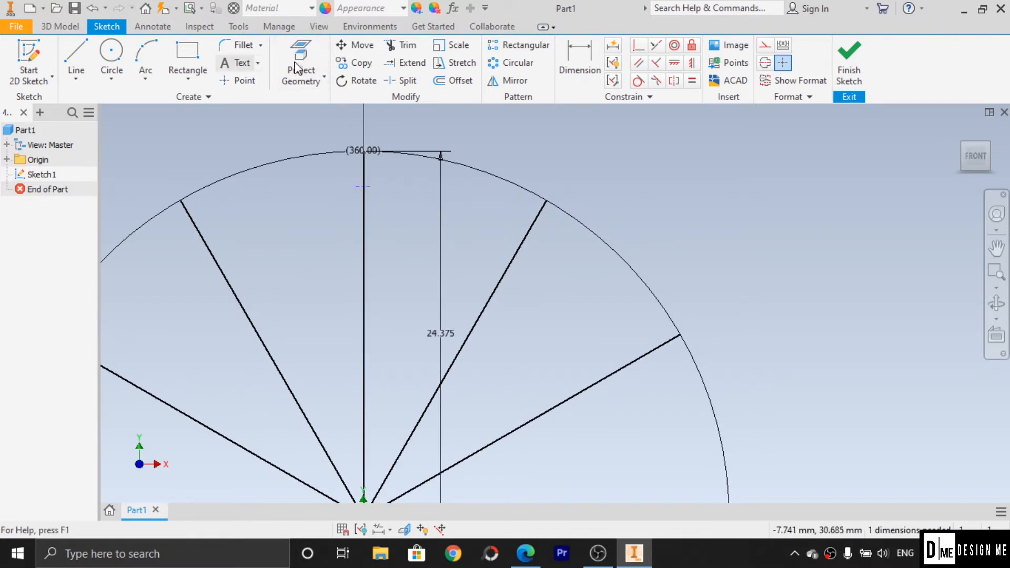
Dimension the distance between the sketch point and the vertical spoke's outer end as 3.75 mm.
click(590, 66)
click(364, 184)
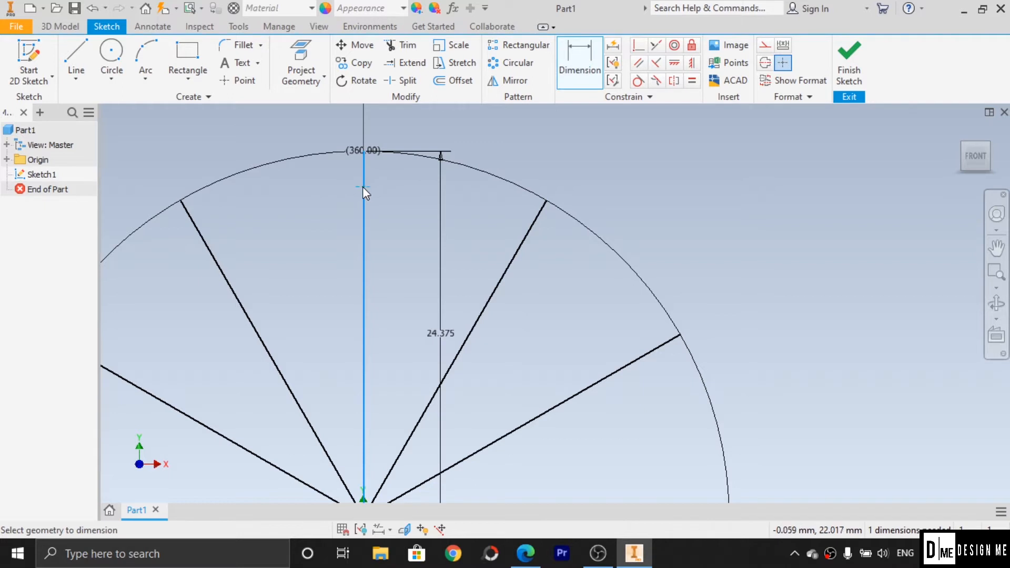
click(362, 150)
click(399, 169)
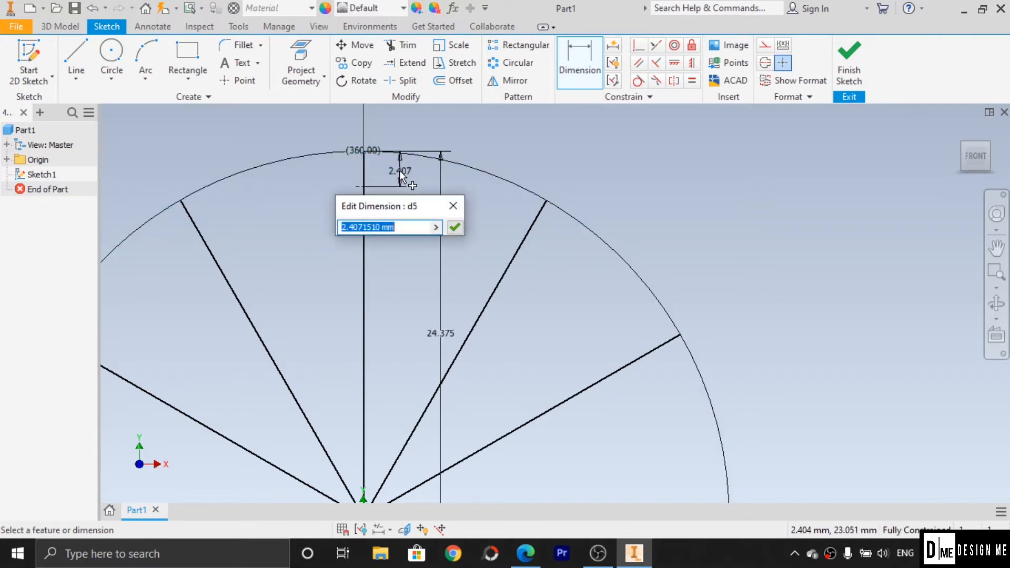
text(3.75)
key(Return)
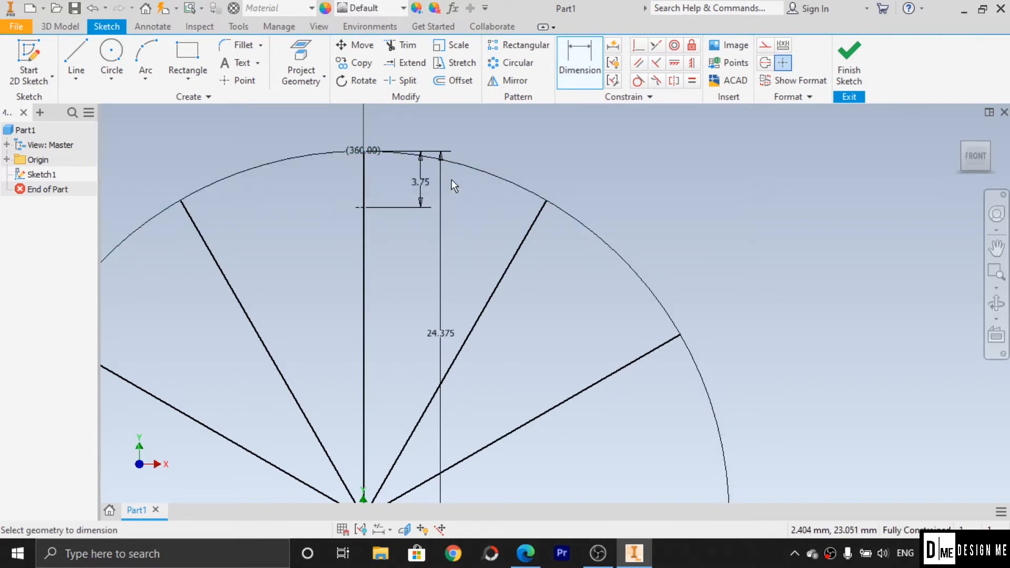
Draw a line from the sketch point to the outer end of the next spoke clockwise.
click(77, 58)
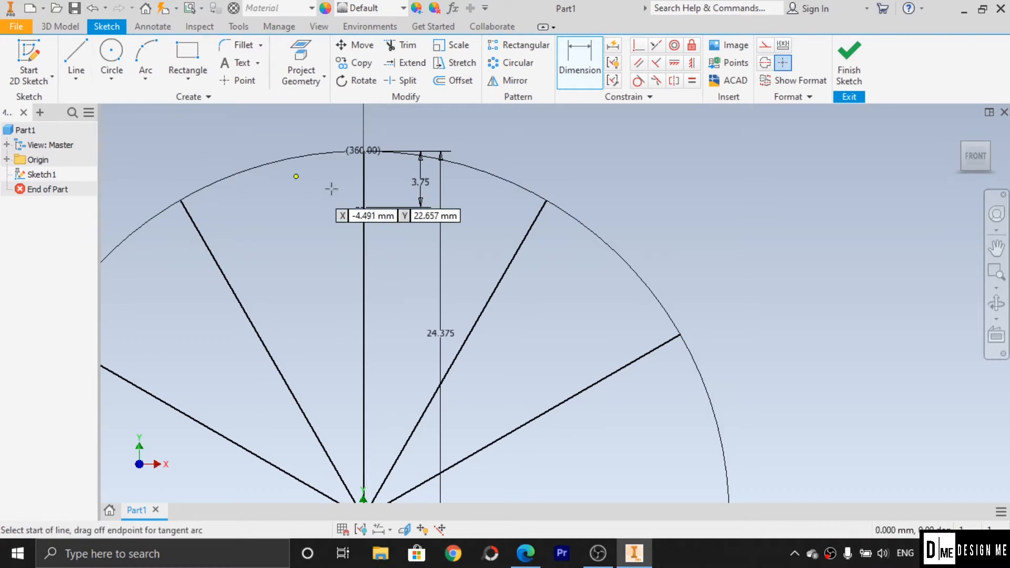
click(362, 207)
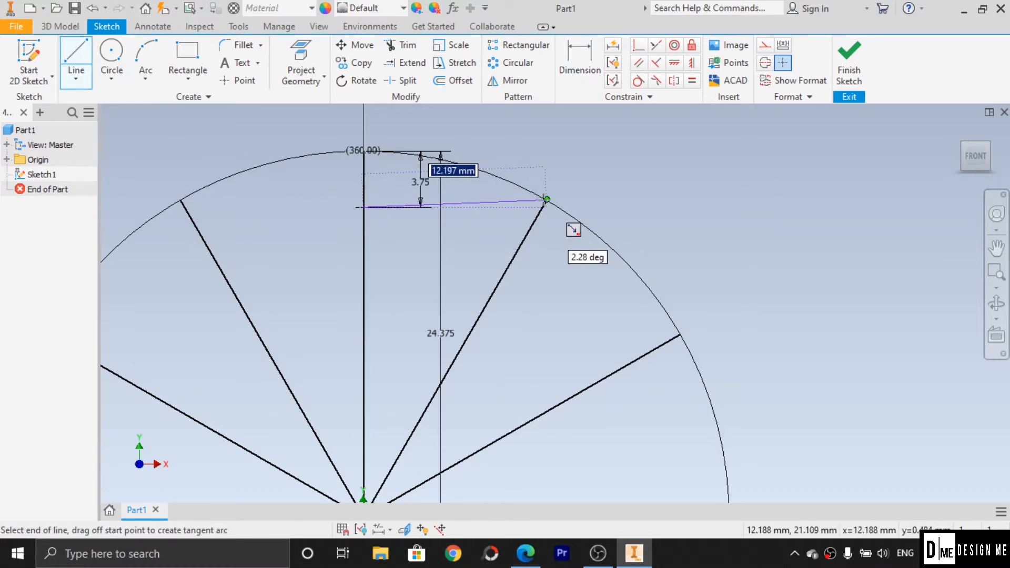
click(547, 199)
key(Escape)
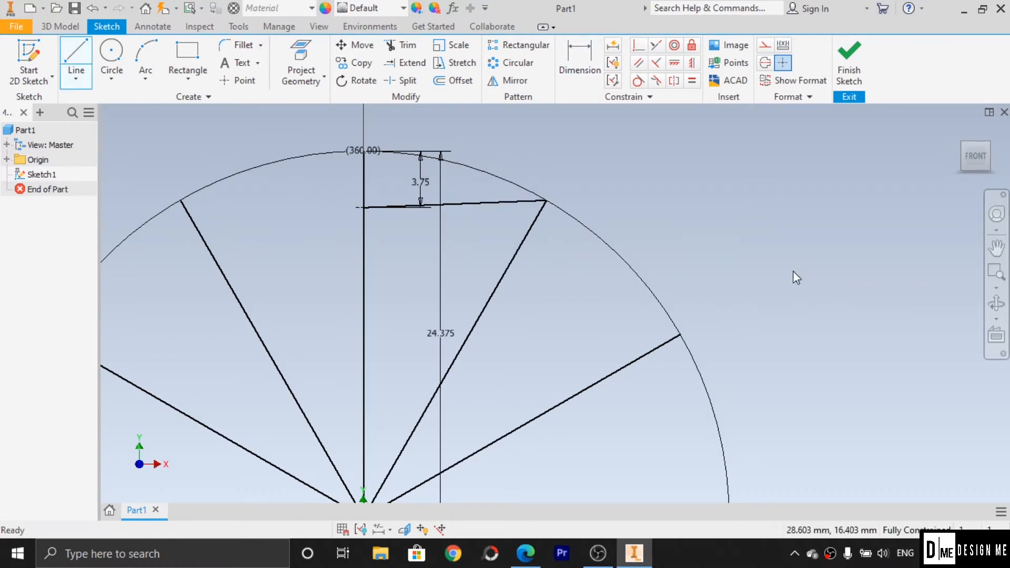
Circular-pattern the new tooth line about the sketch centre with 12 instances over 360 degrees.
scroll(734, 309, down, 4)
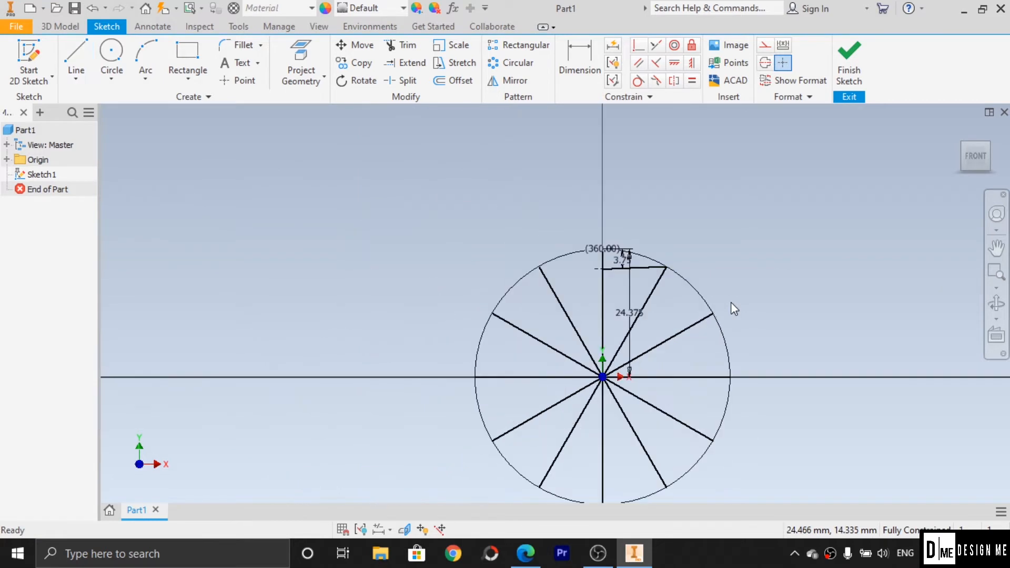
click(644, 267)
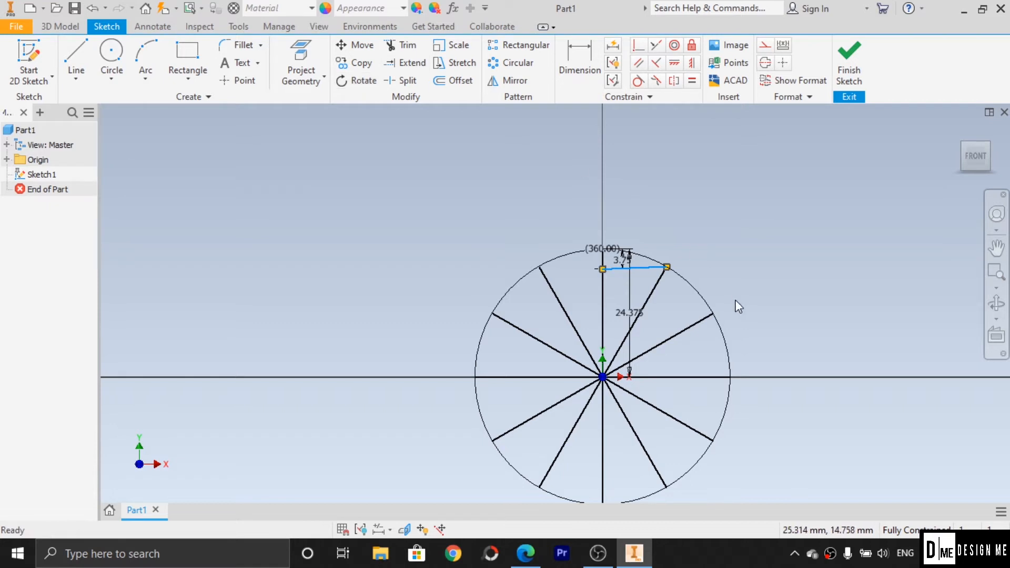
click(506, 63)
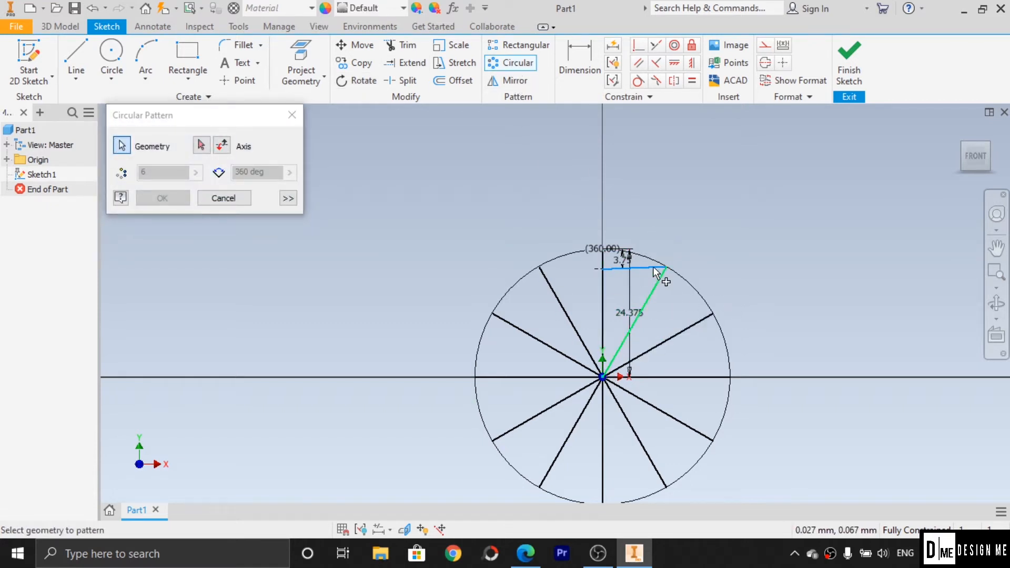
click(201, 148)
click(602, 377)
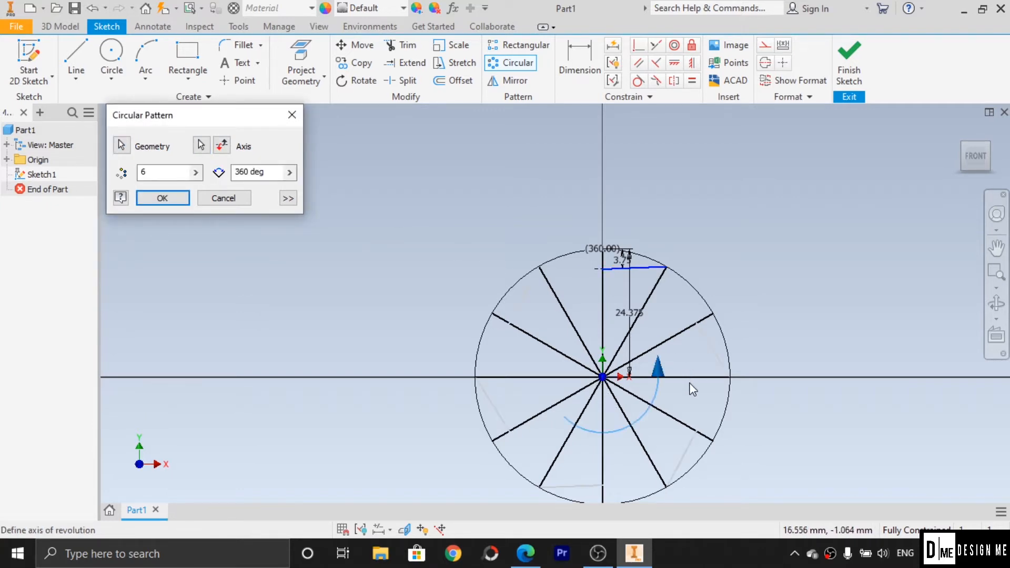
double_click(144, 172)
text(12)
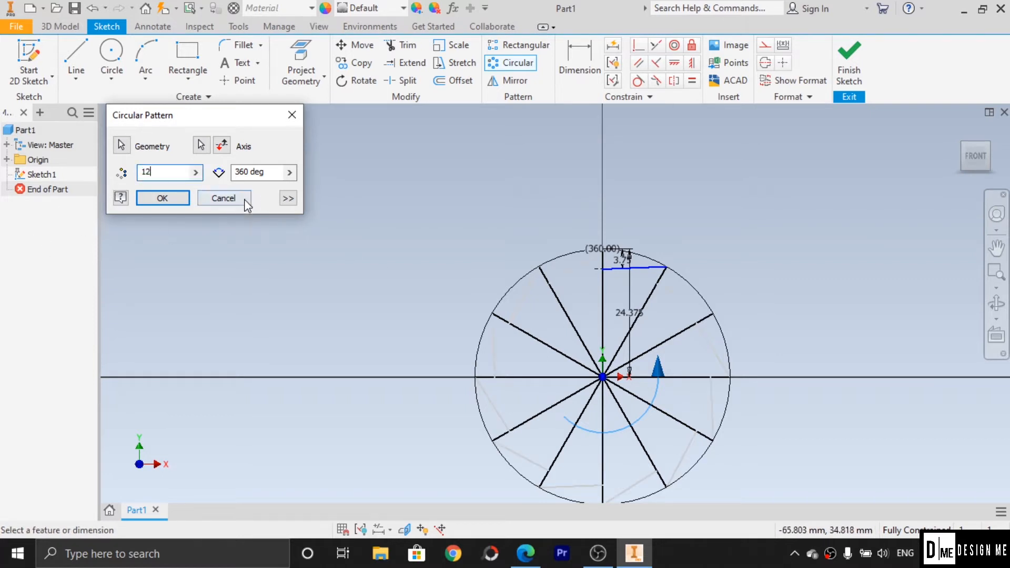
click(162, 198)
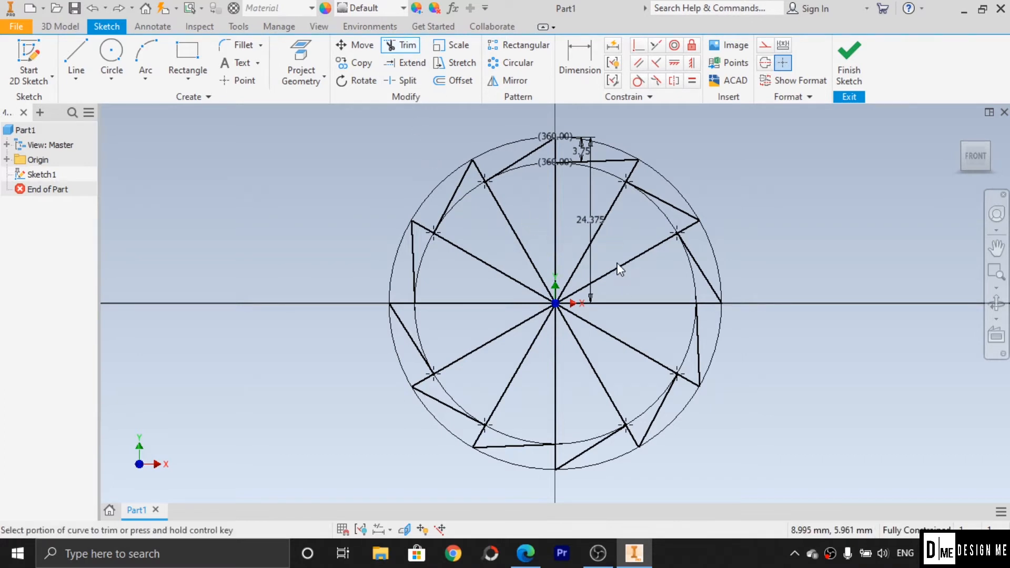
Finish the sketch and start an extrusion with the 12 regions inside the toothed outline as profiles.
key(Escape)
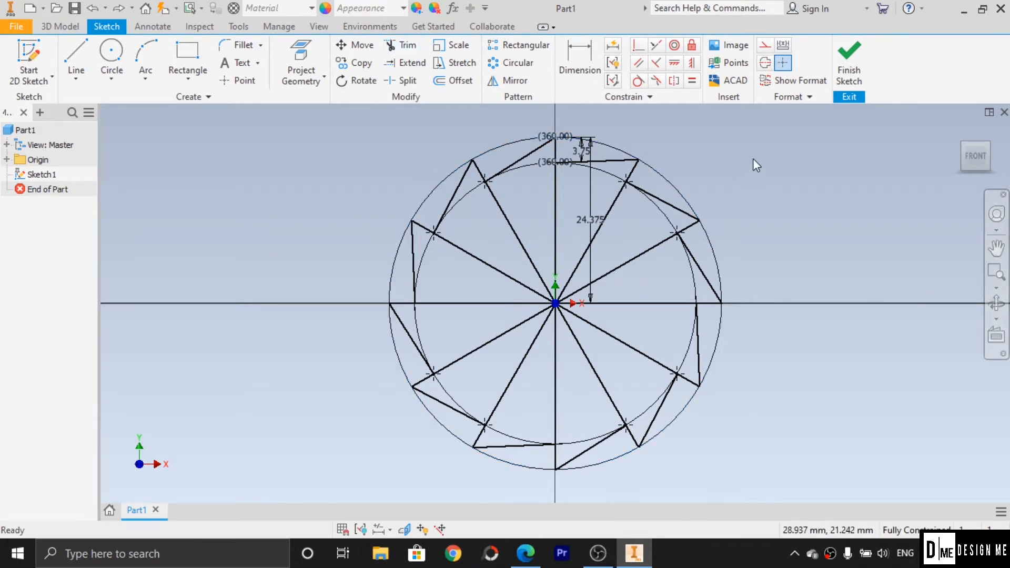
click(853, 74)
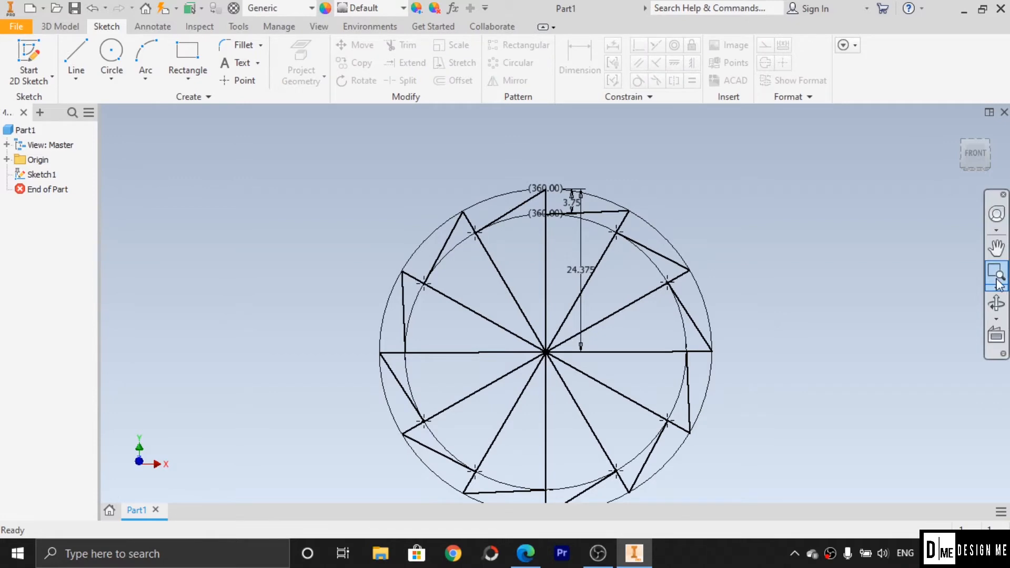
click(997, 304)
mouse_move(621, 311)
mouse_down()
mouse_move(541, 347)
mouse_move(575, 333)
mouse_up()
key(Escape)
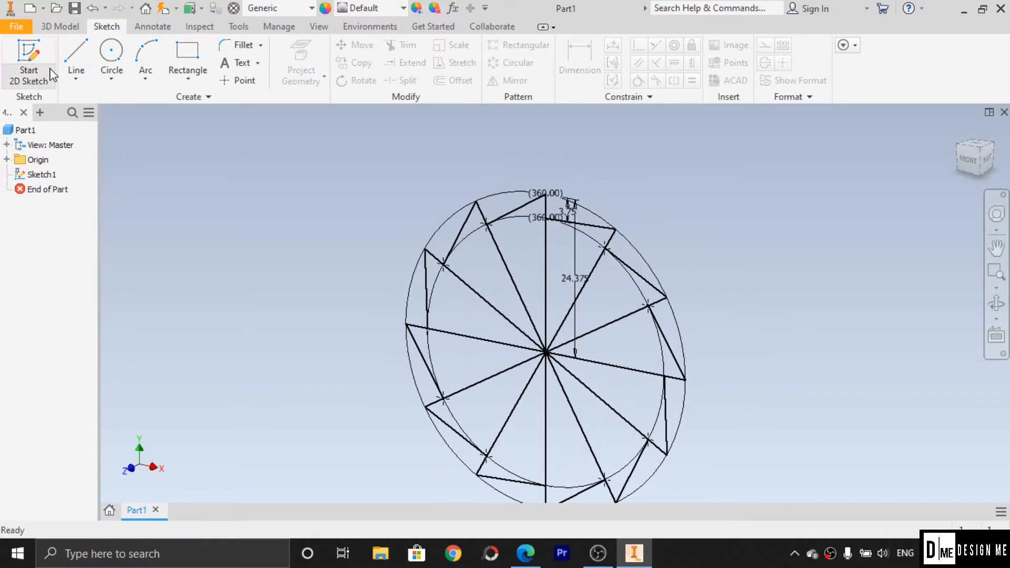
click(77, 29)
click(76, 55)
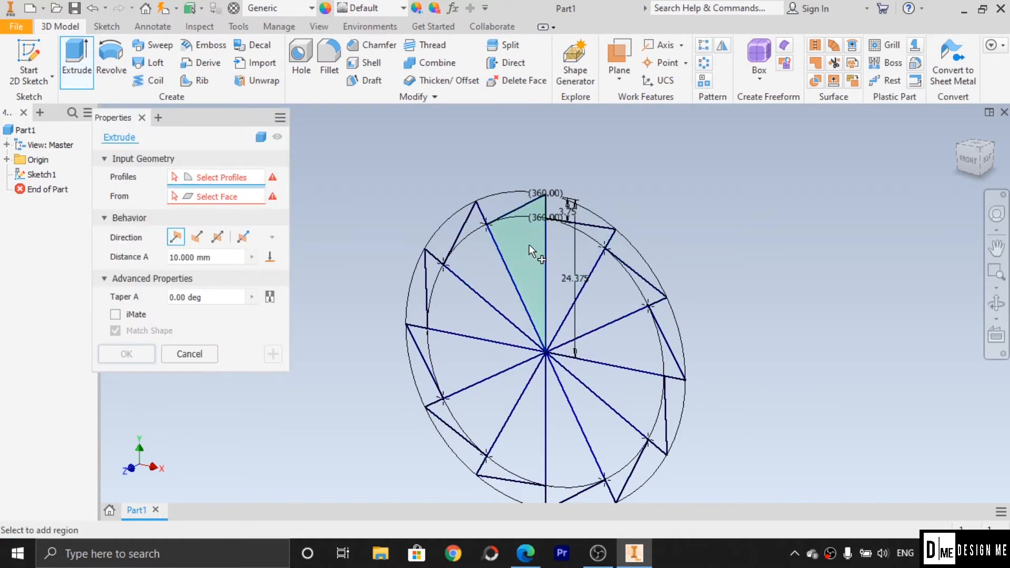
drag(694, 462, 310, 241)
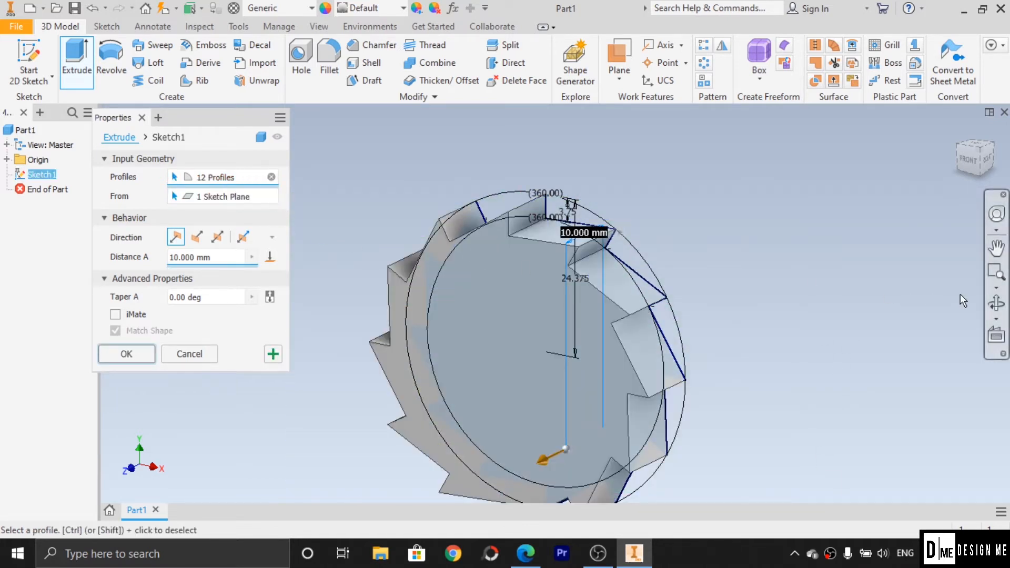
Check the wheel thickness in the PDF drawing and extrude the 12 toothed-outline profiles by 3.75 mm.
drag(216, 259, 171, 259)
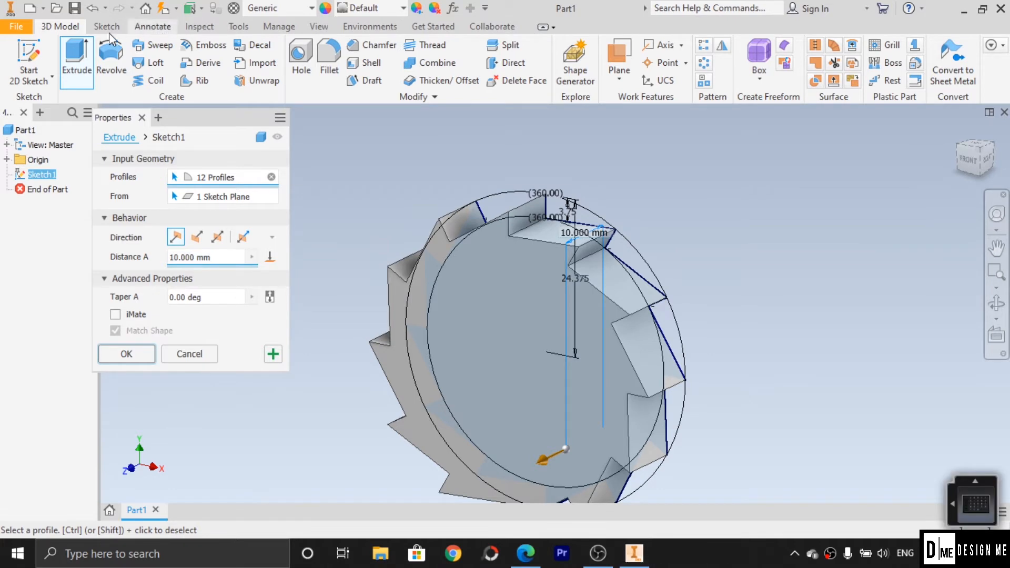
click(525, 553)
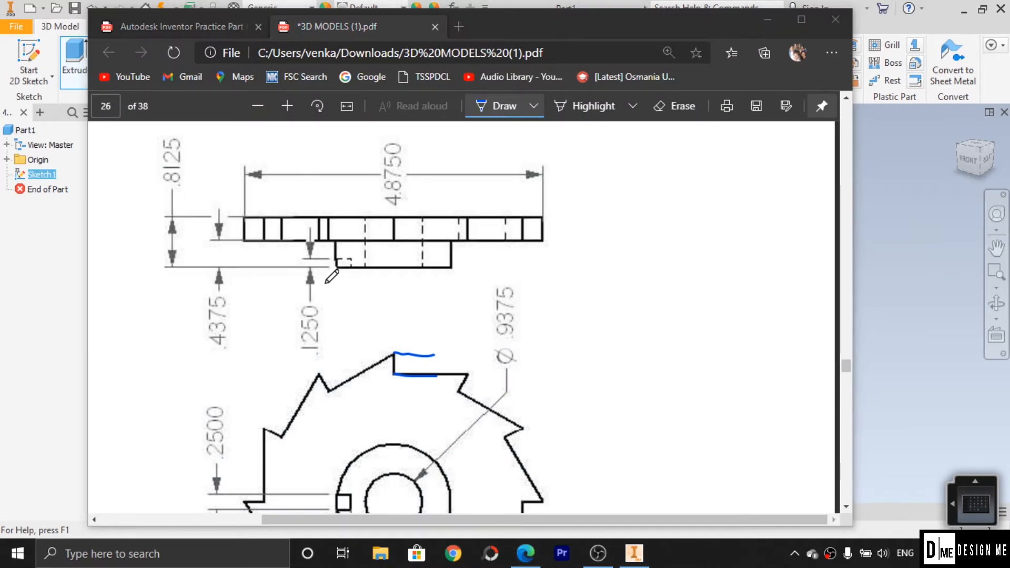
key(alt+Tab)
key(alt+Tab)
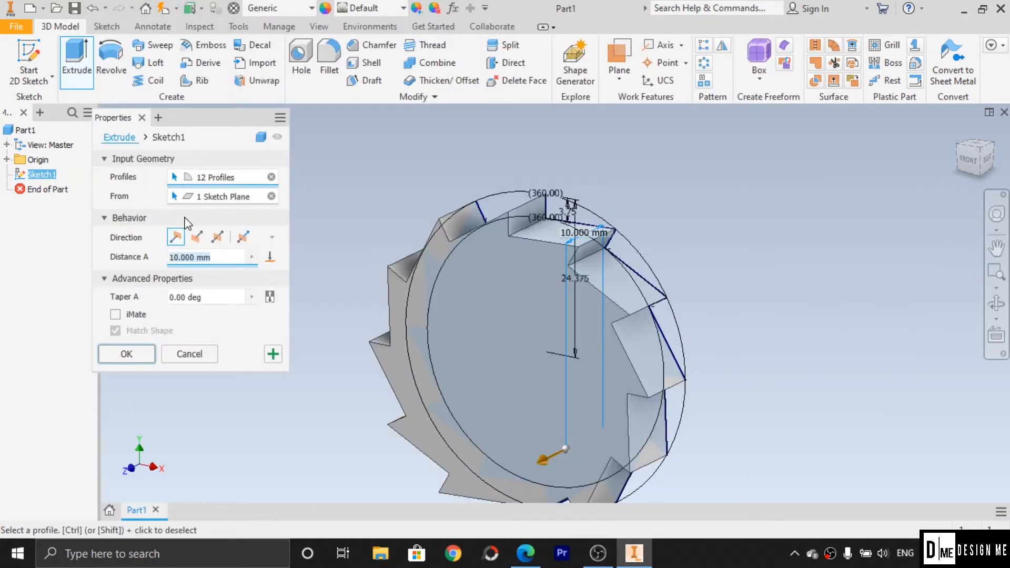
text(3.75)
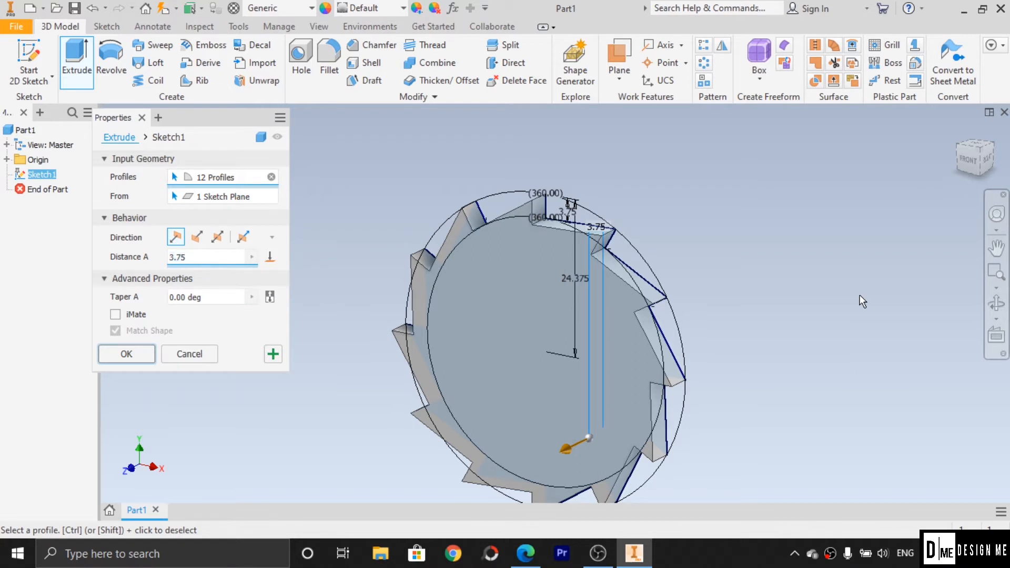
click(138, 356)
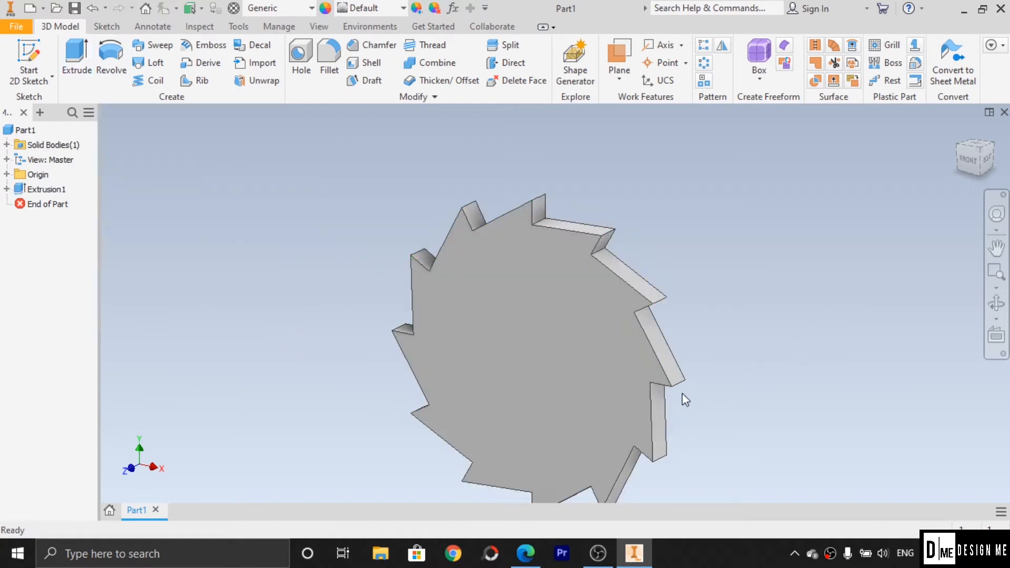
Switch to the PDF drawing and examine the hub and bore dimensions in the side and front views.
click(516, 553)
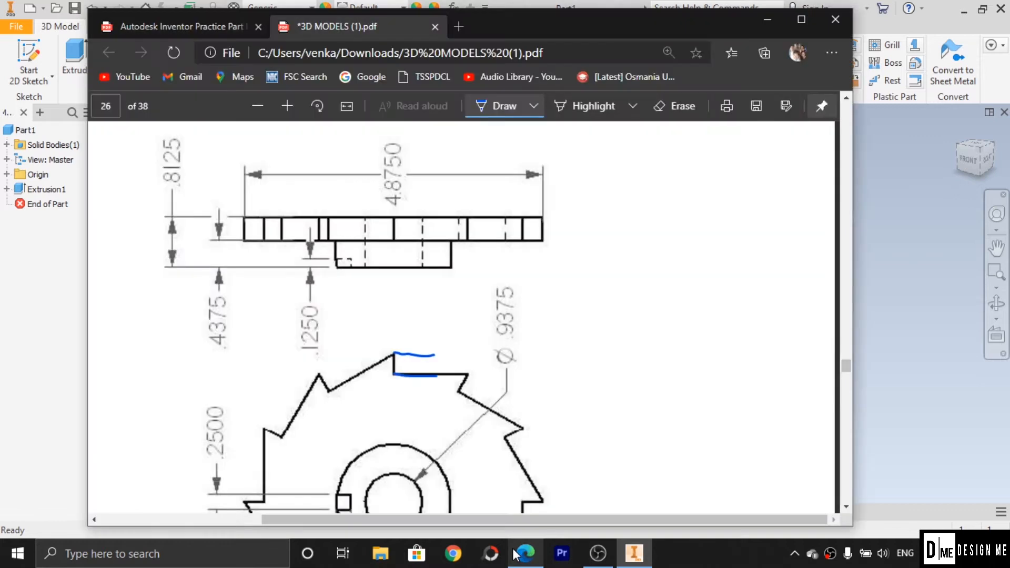
scroll(487, 398, down, 3)
scroll(404, 386, down, 2)
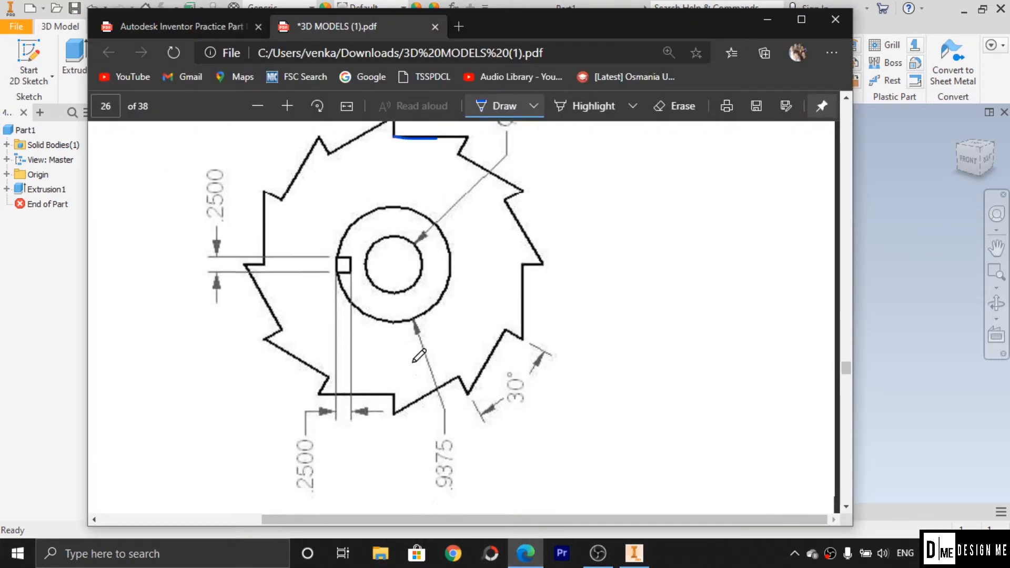
scroll(457, 272, up, 2)
scroll(453, 303, down, 2)
scroll(452, 305, up, 4)
scroll(453, 319, down, 4)
scroll(459, 314, up, 6)
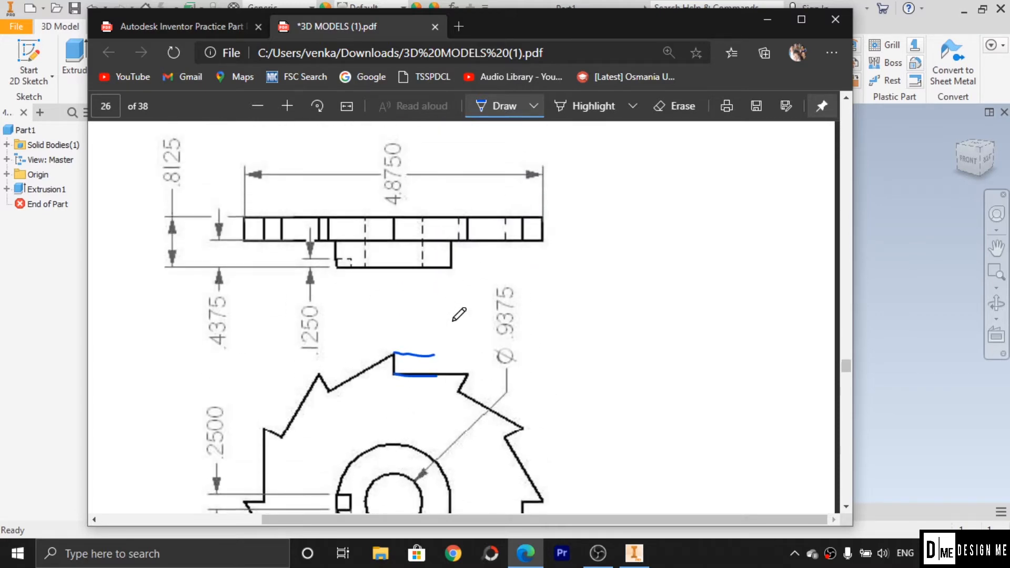
scroll(460, 314, down, 5)
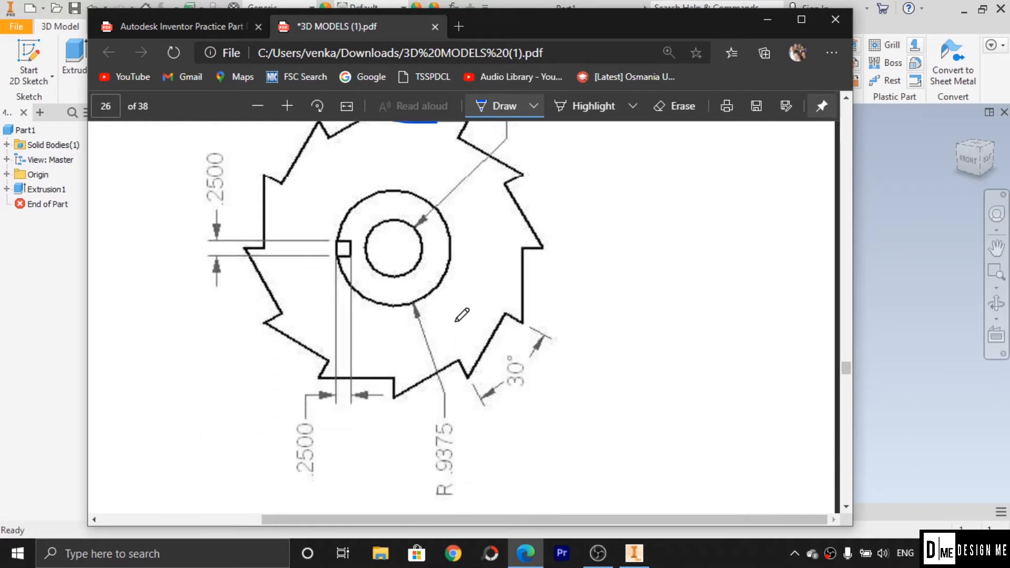
key(alt+Tab)
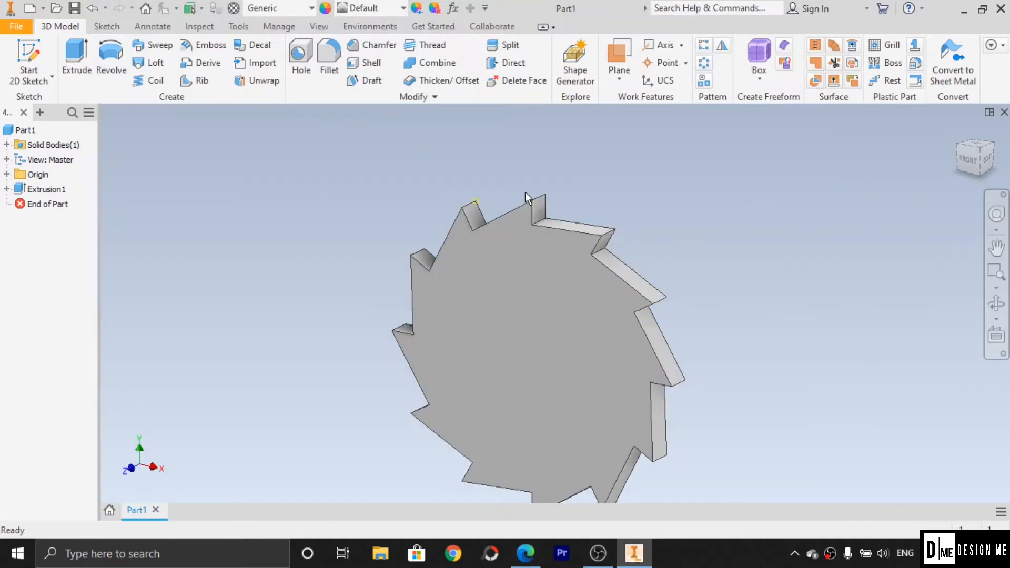
Start a sketch on the wheel's front face and draw a circle about 17.2 mm in diameter centred on the origin.
click(528, 315)
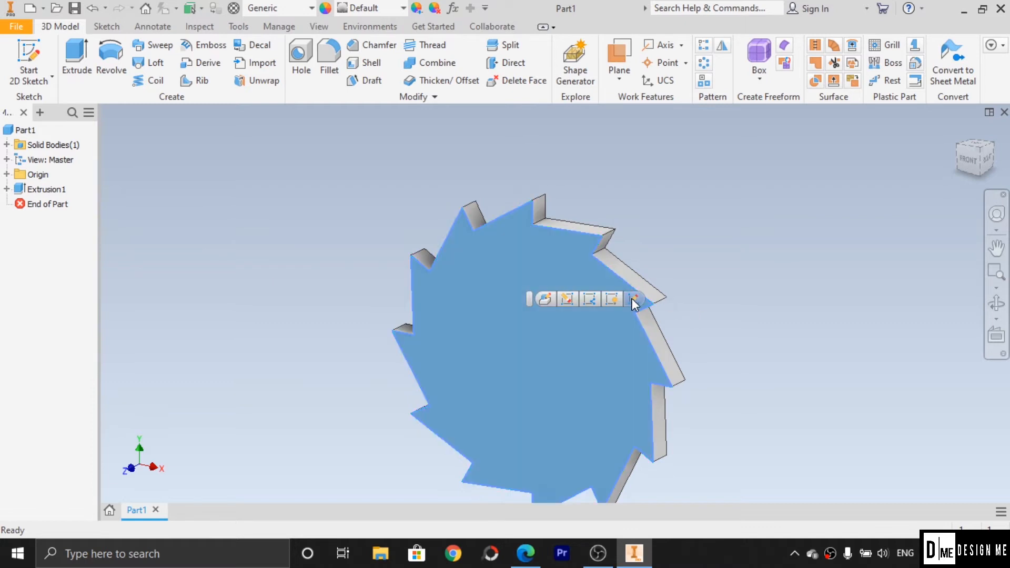
click(634, 299)
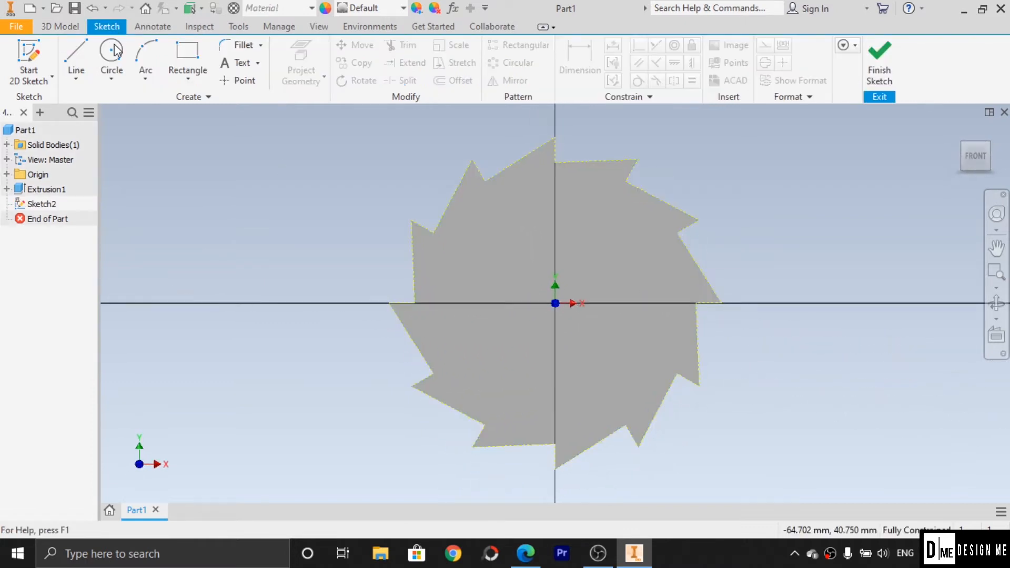
click(116, 51)
click(555, 303)
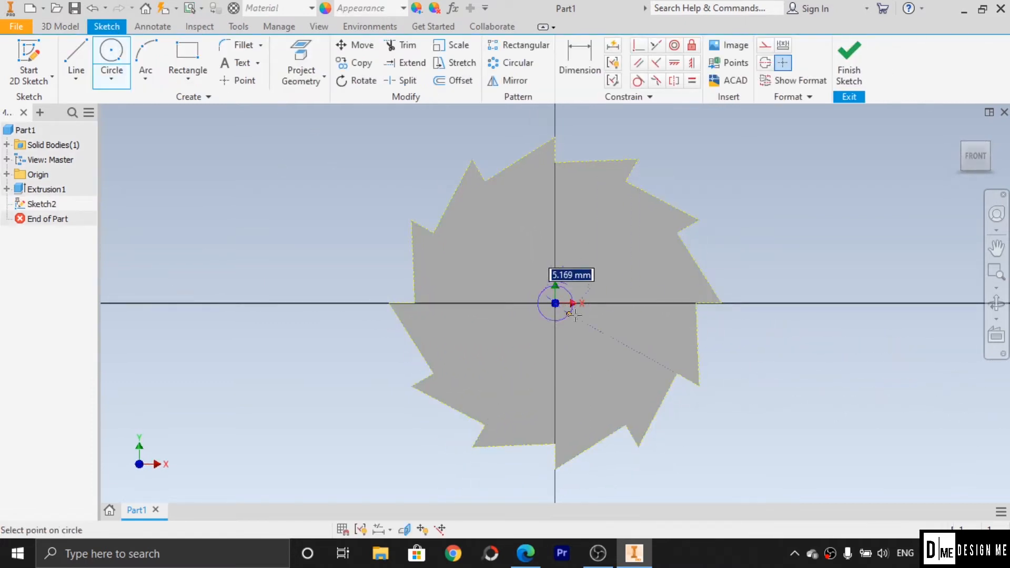
click(611, 321)
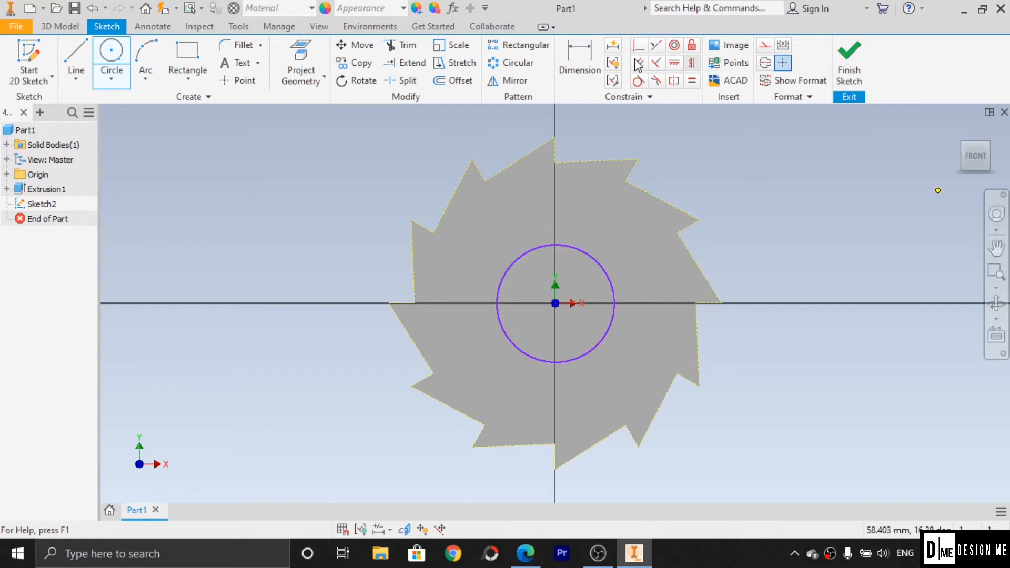
Dimension the centre circle's diameter as 9.375 mm.
click(579, 63)
click(624, 257)
click(764, 223)
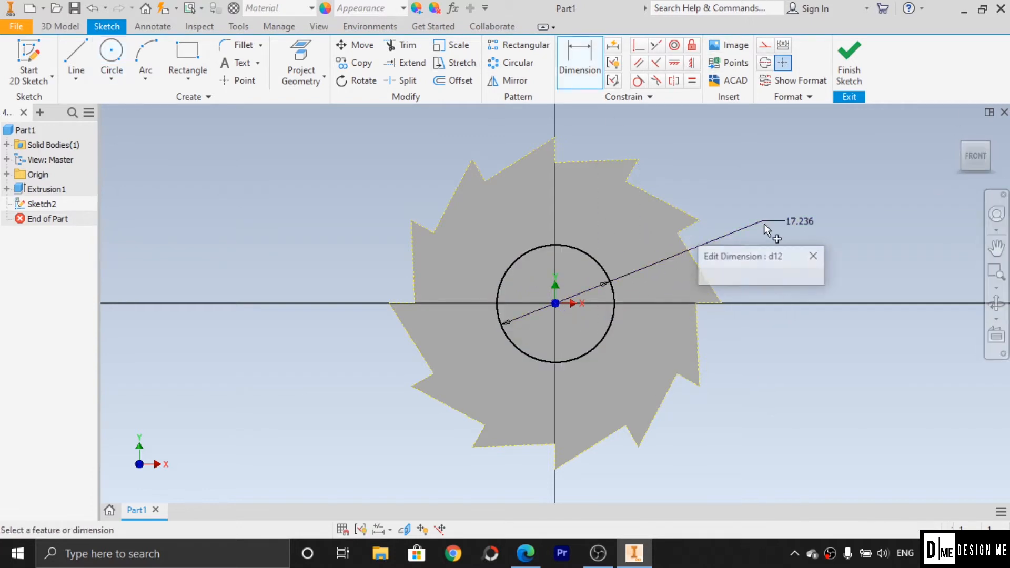
text(9.375)
key(Return)
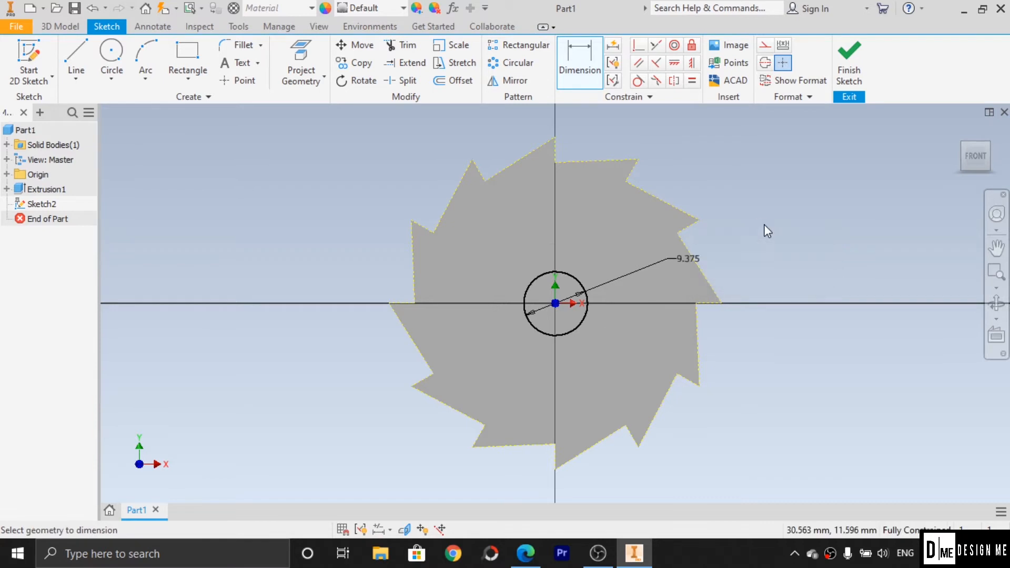
Compare the hub's height and radius between the side and front views of the PDF drawing.
key(alt+Tab)
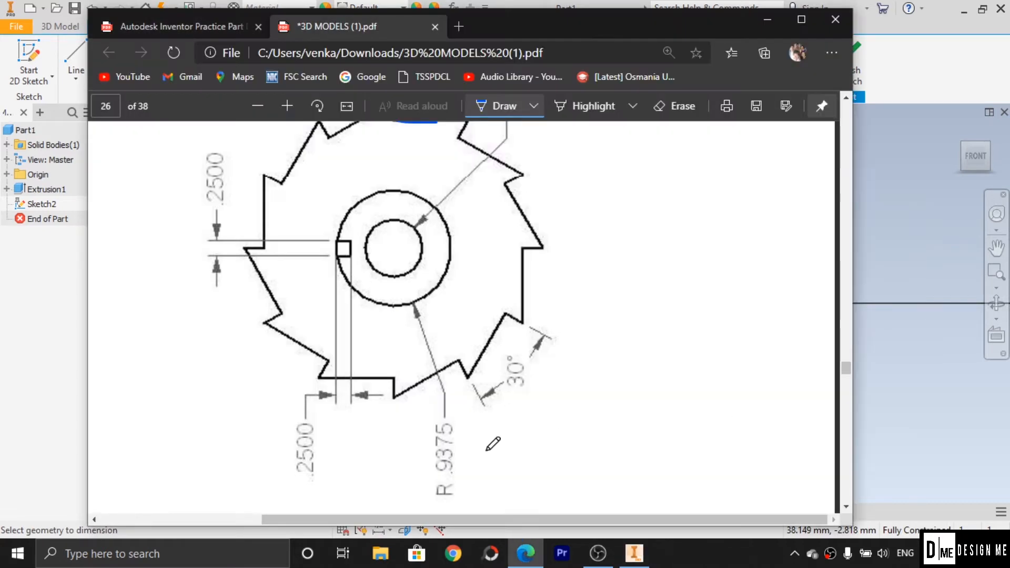
scroll(493, 443, up, 1)
scroll(430, 271, up, 5)
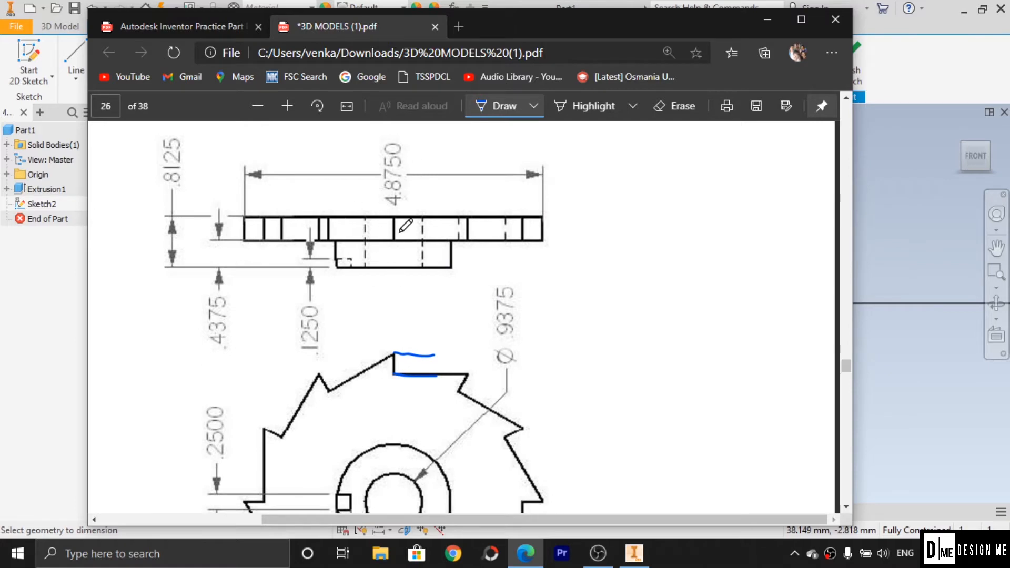
scroll(453, 354, down, 2)
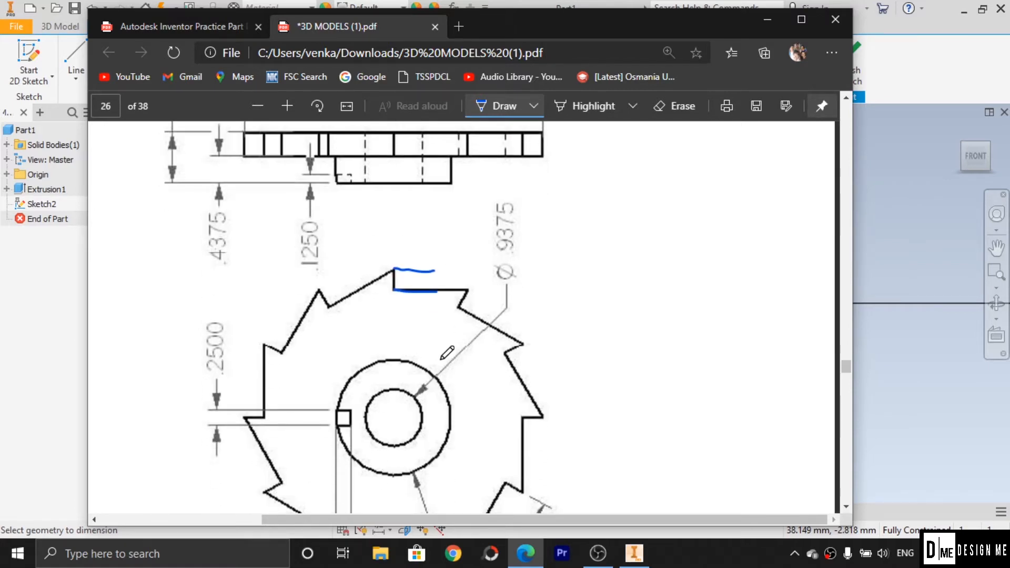
scroll(446, 353, down, 4)
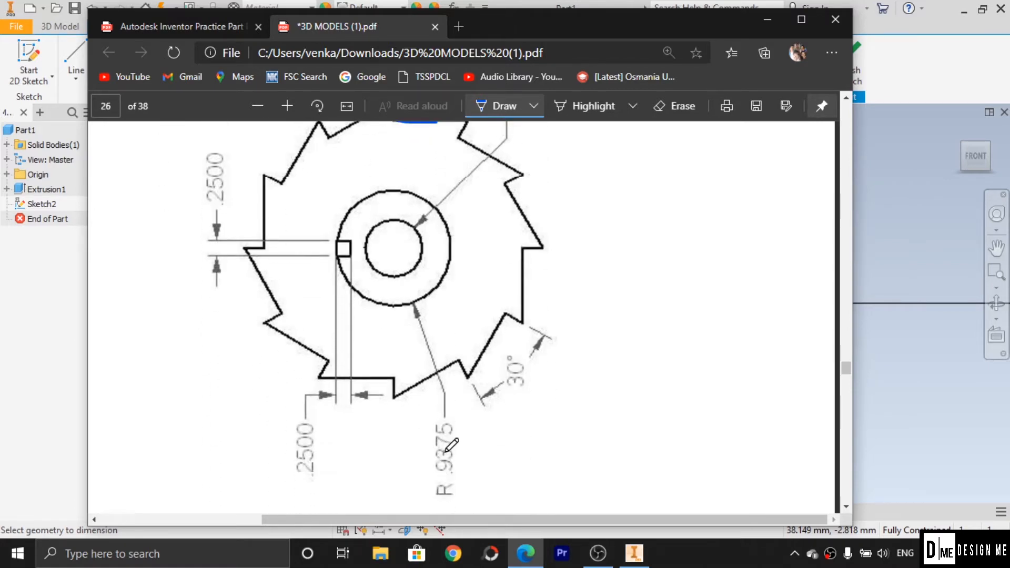
scroll(451, 445, up, 6)
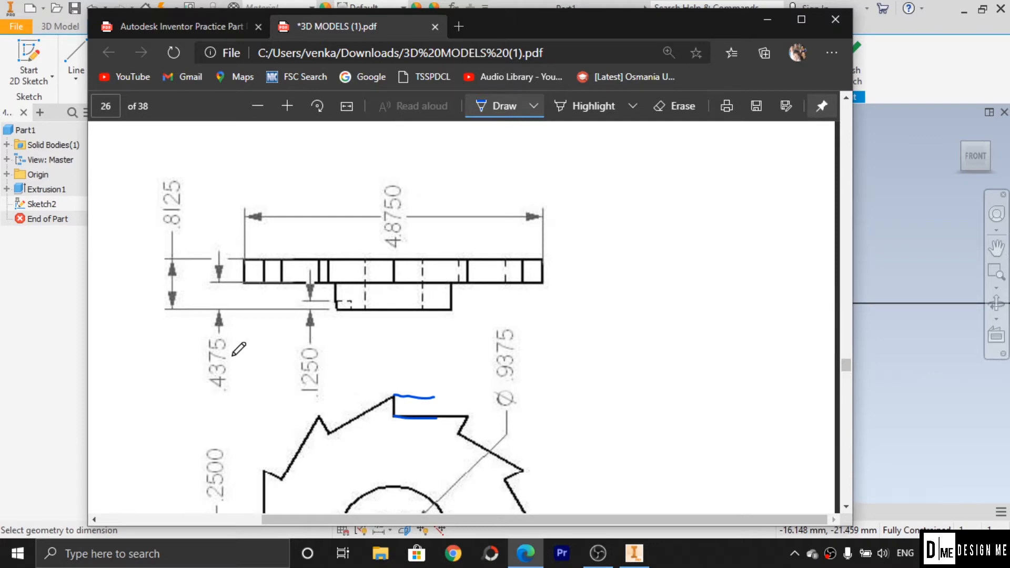
key(alt+Tab)
Finish the sketch and extrude the centre circle outward 4.375 mm, joined to the wheel, as the hub.
click(849, 59)
key(e)
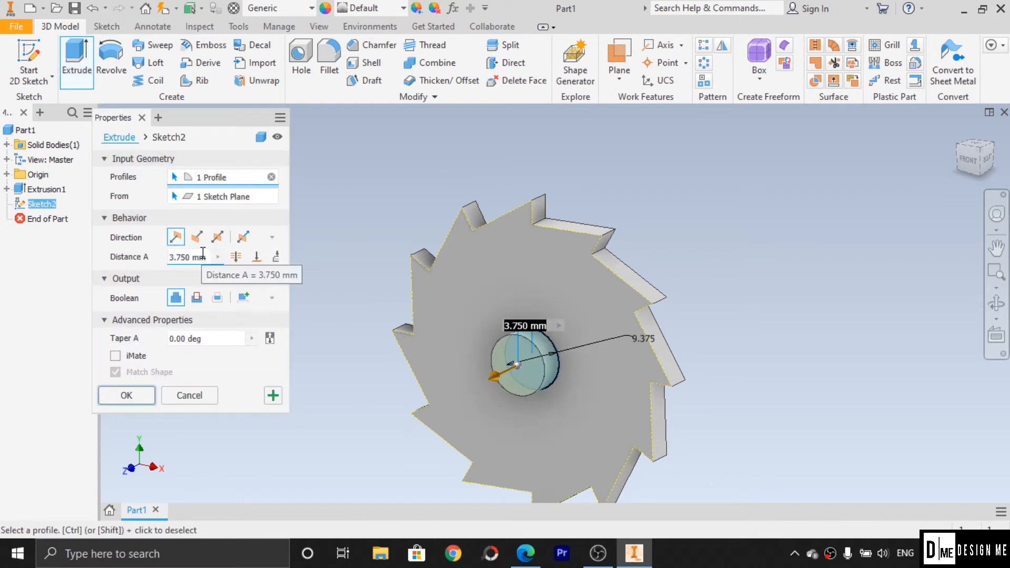
click(180, 262)
text(4.375)
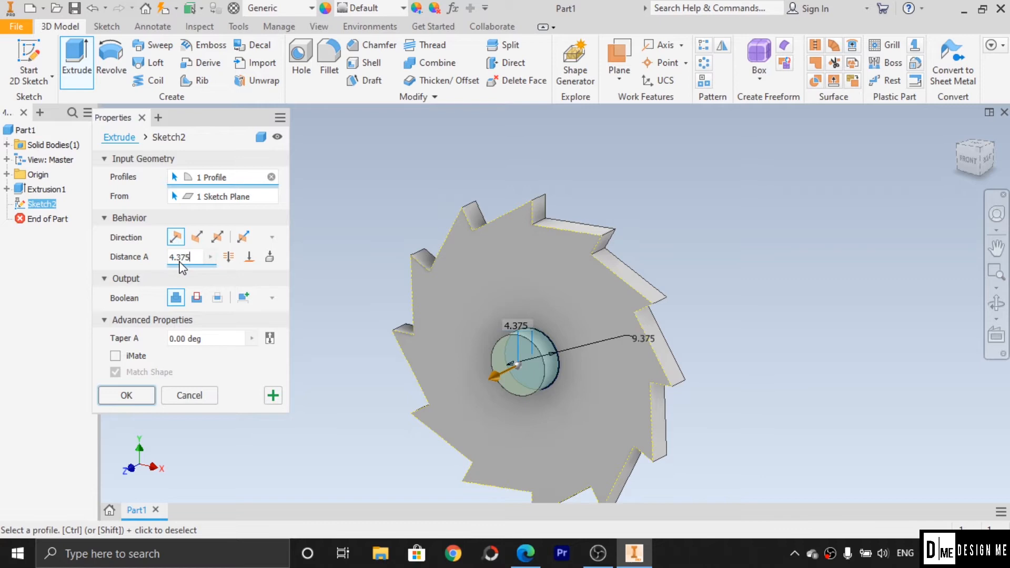
key(Return)
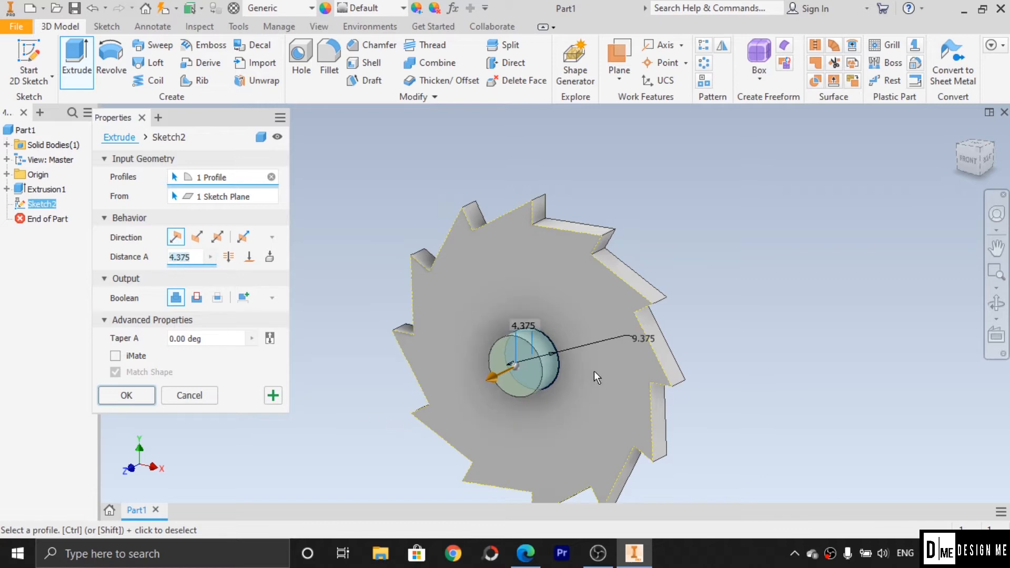
click(113, 398)
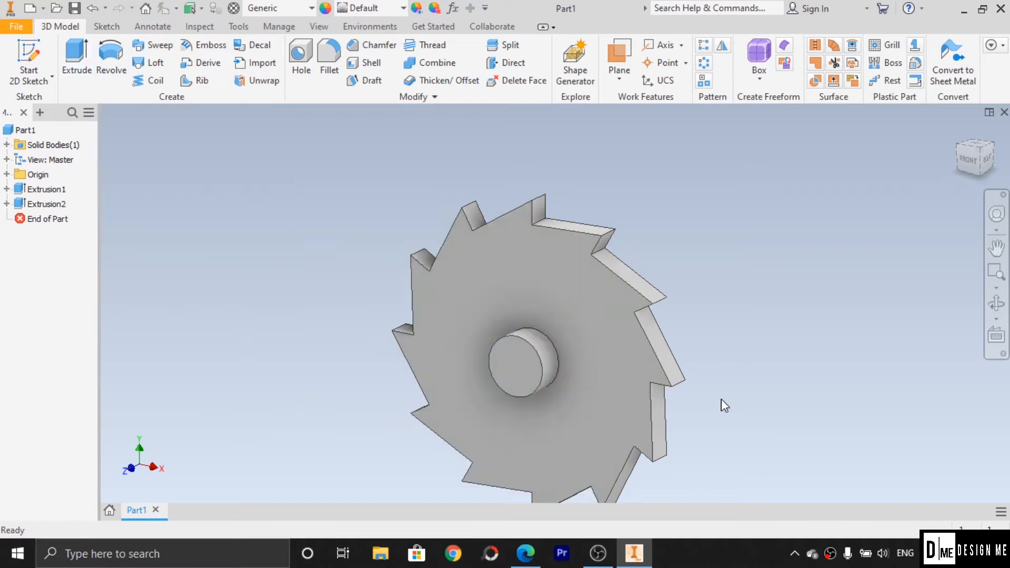
Recheck the hub's radius callout in the PDF drawing and reopen the sketch of the hub extrusion for editing.
key(alt+Tab)
scroll(480, 338, down, 8)
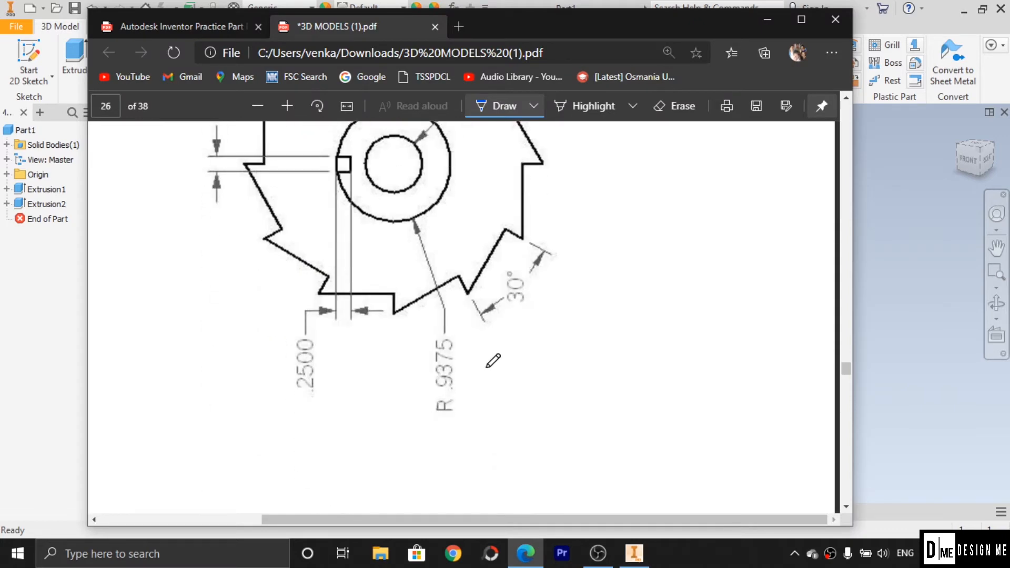
key(alt+Tab)
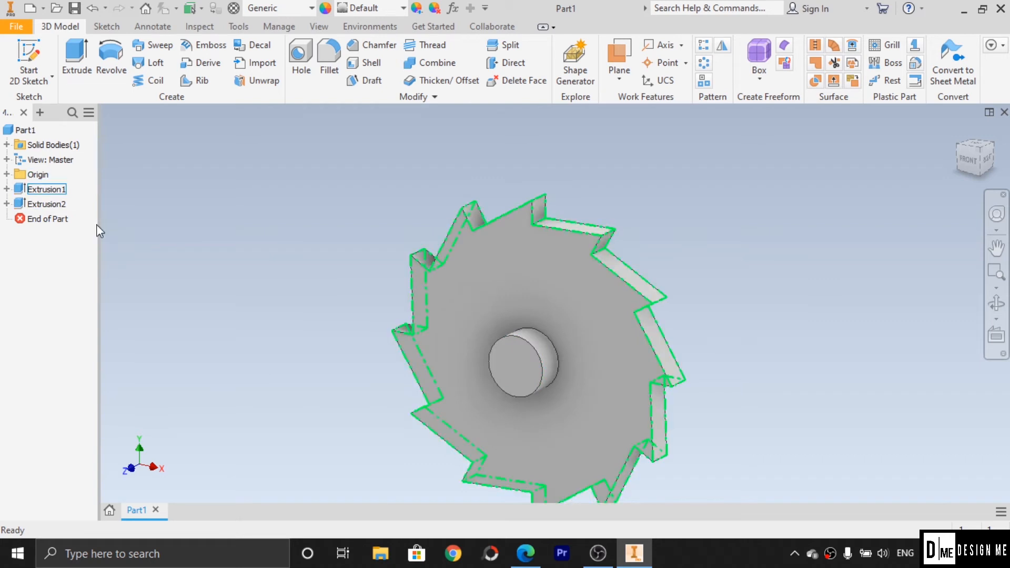
click(7, 189)
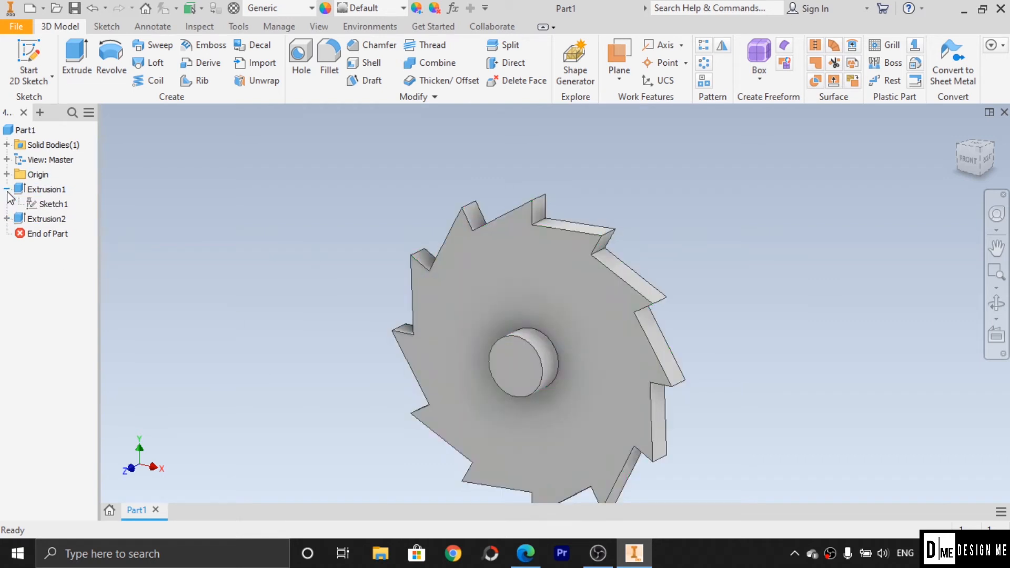
click(7, 219)
double_click(54, 233)
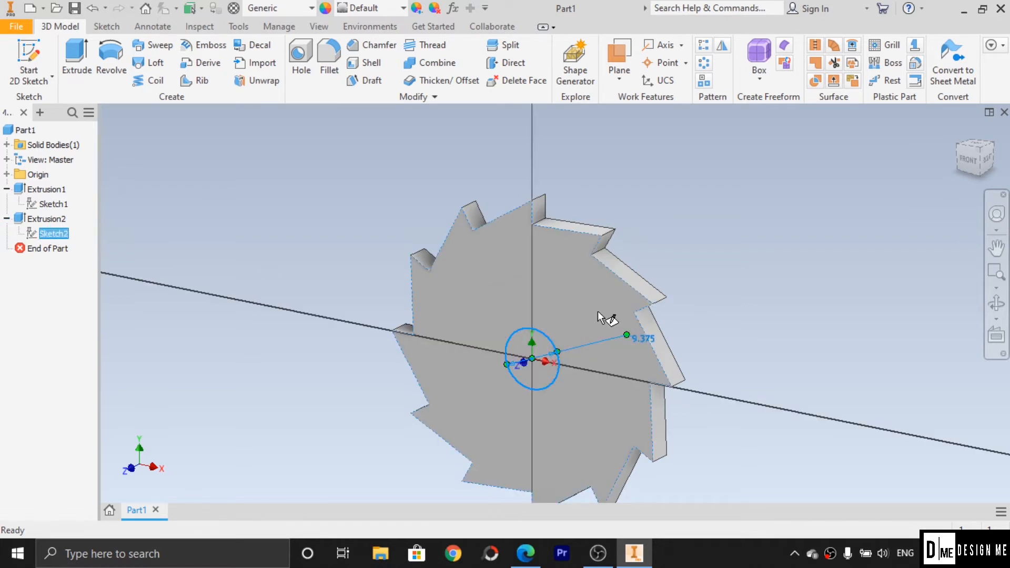
Set the hub circle's diameter to 9.375*2 mm, compare it with the PDF drawing, and finish the sketch.
double_click(687, 258)
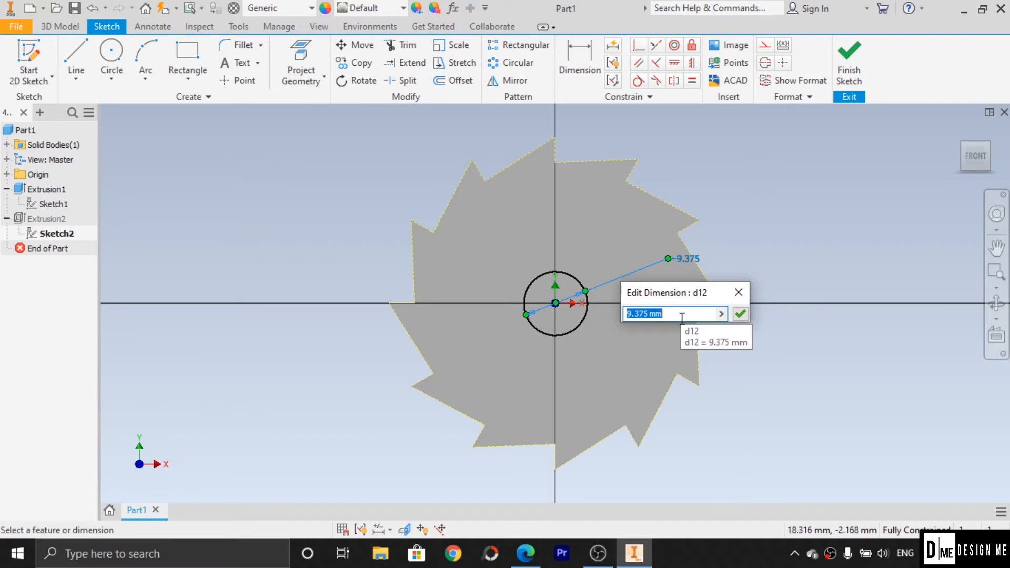
text(9.375*2)
key(Return)
key(alt+Tab)
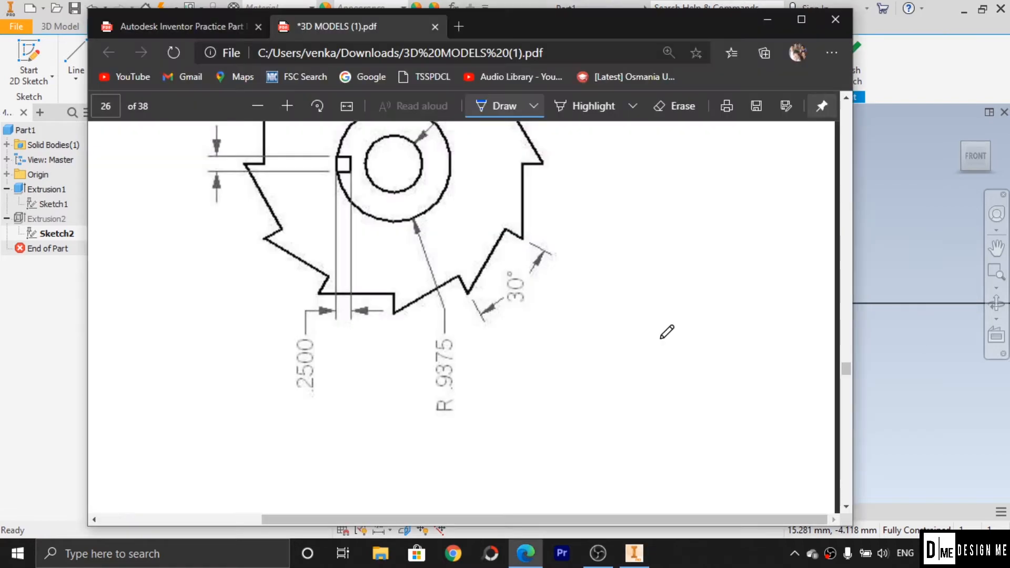
scroll(669, 354, up, 2)
key(alt+Tab)
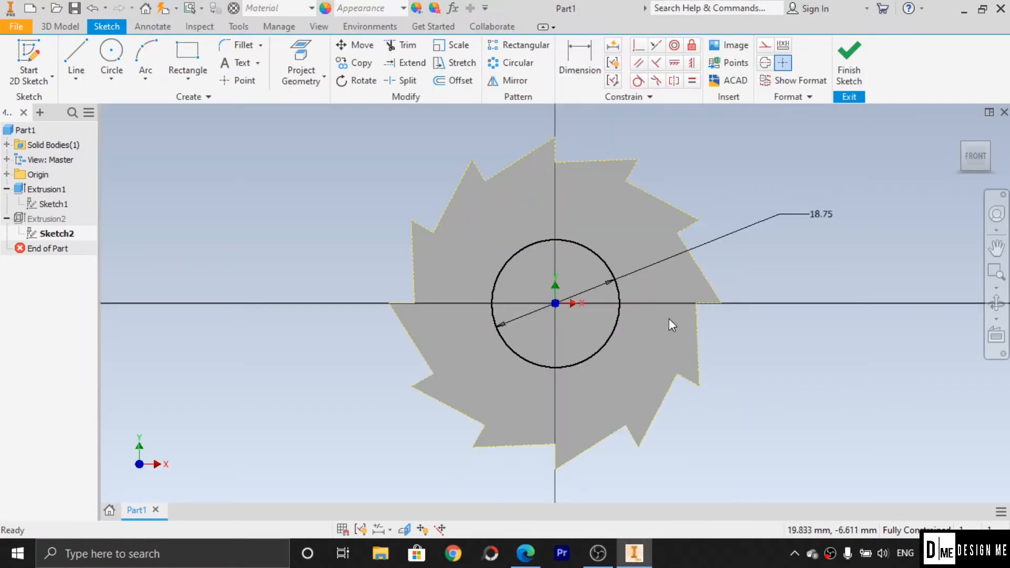
click(849, 60)
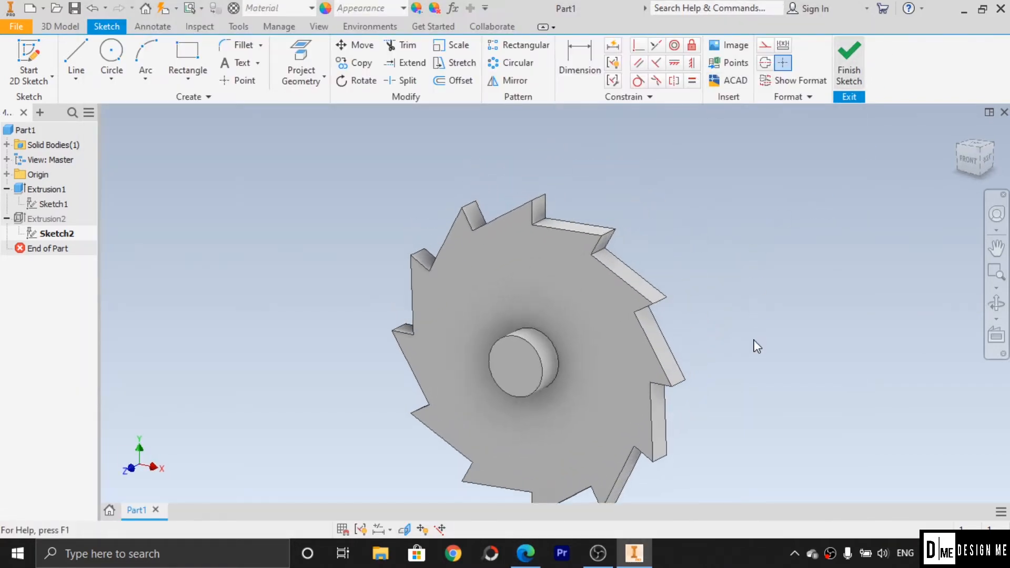
Examine the hub notch's width and depth dimensions in the side and front views of the PDF drawing.
key(alt+Tab)
scroll(421, 355, up, 3)
scroll(356, 369, up, 2)
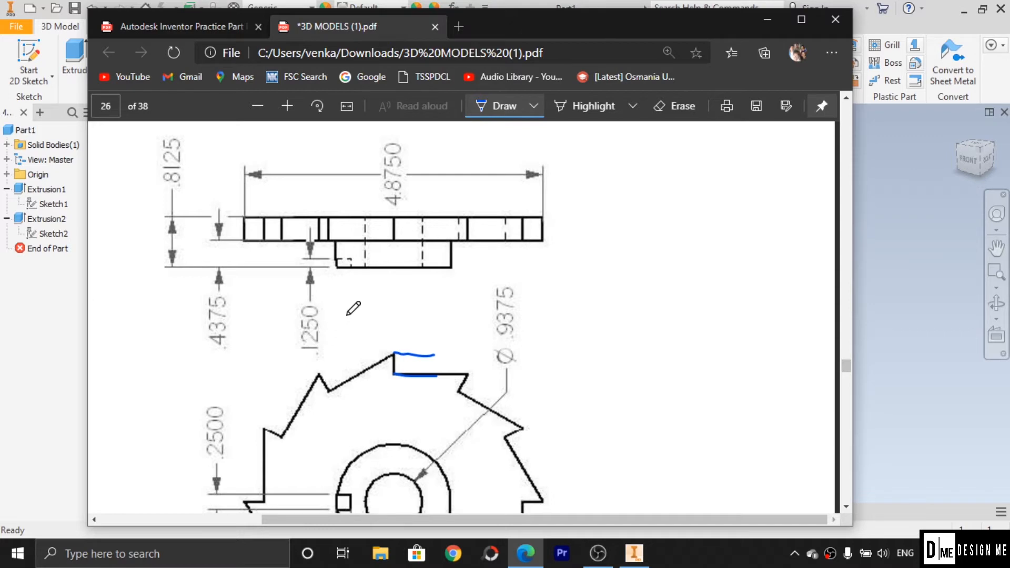
scroll(352, 253, down, 3)
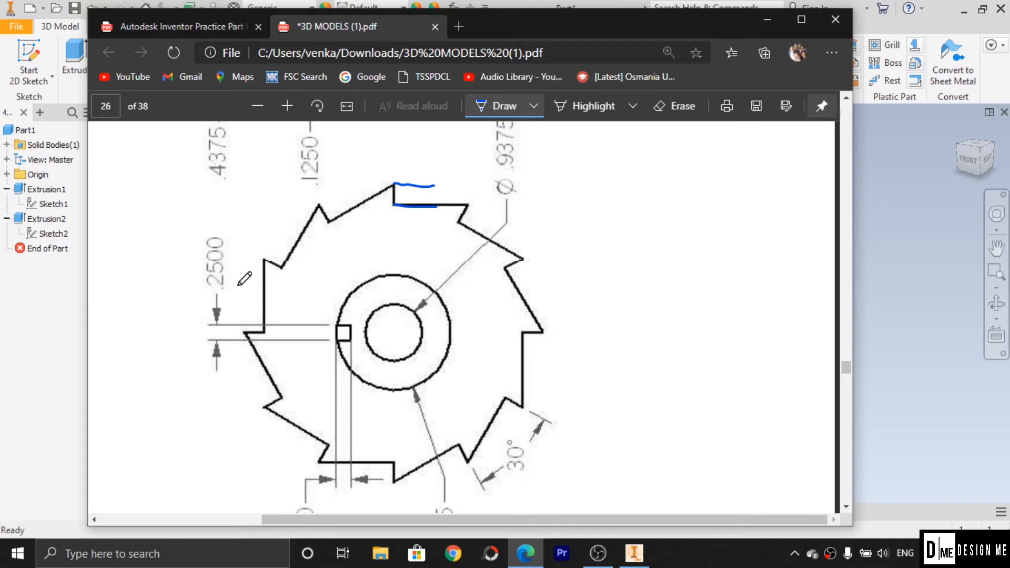
key(alt+Tab)
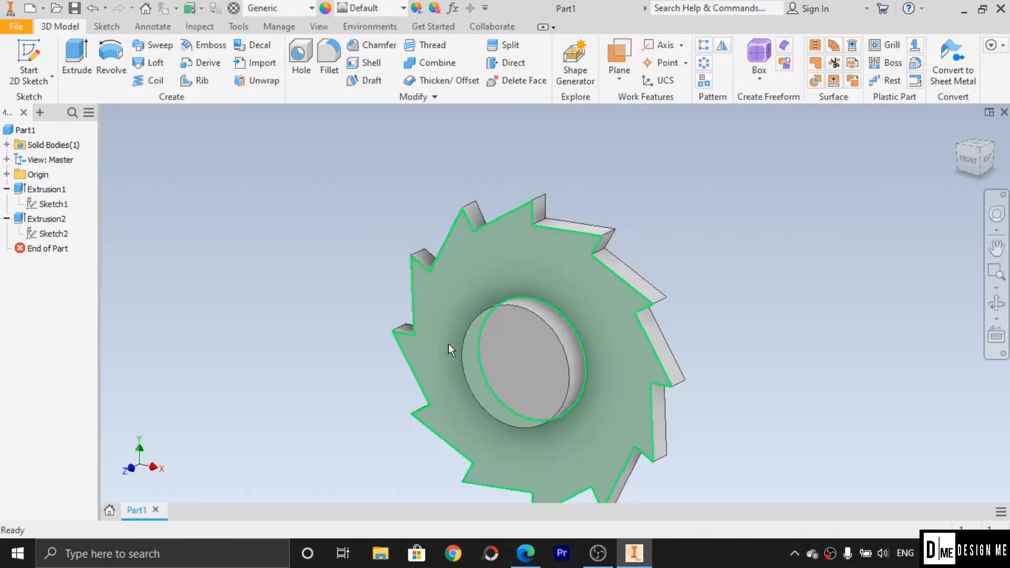
Start a sketch on the hub's front face and draw a small rectangle straddling the hub's upper edge at the vertical axis.
click(521, 337)
click(605, 324)
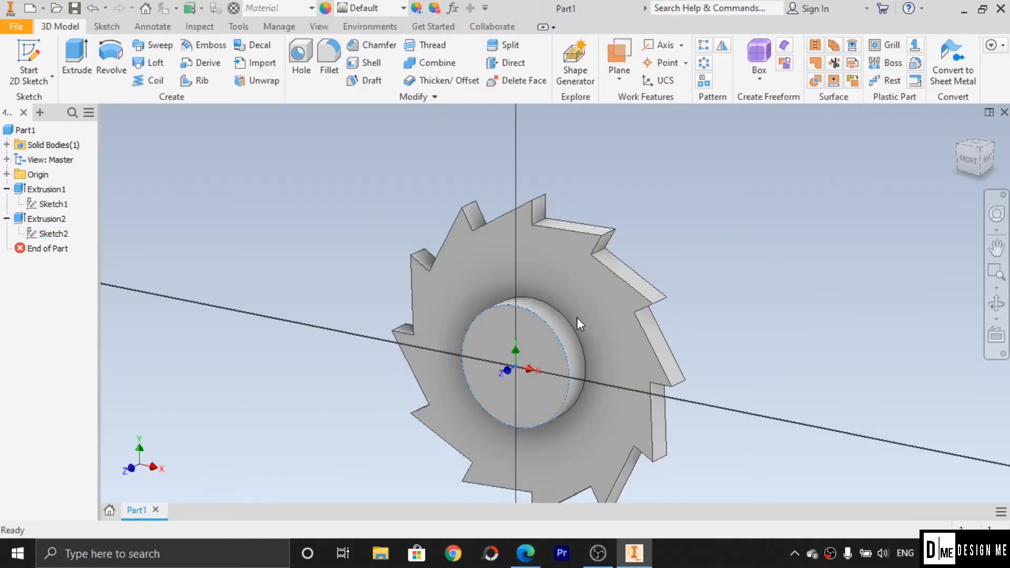
scroll(564, 254, down, 3)
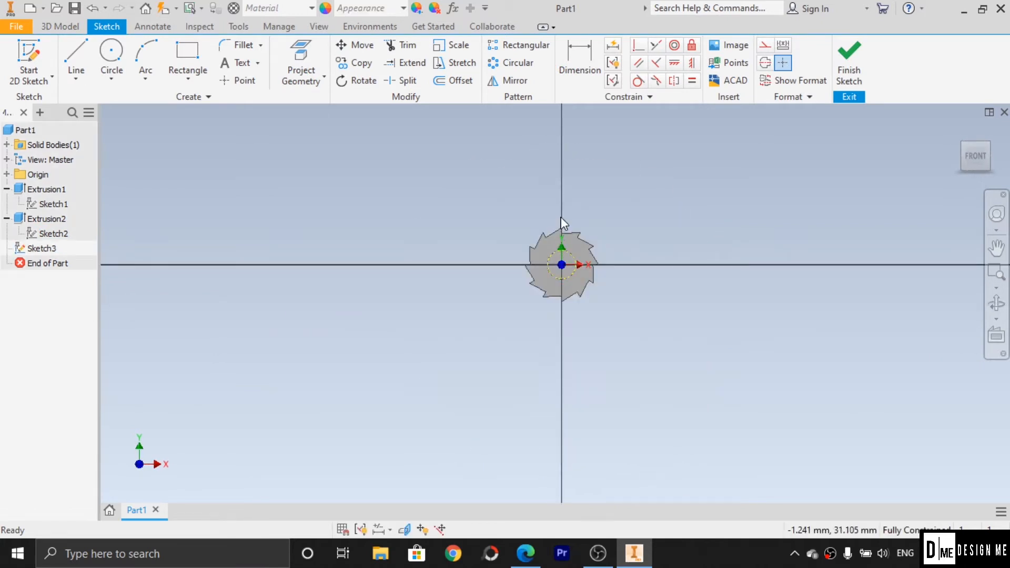
scroll(587, 401, up, 6)
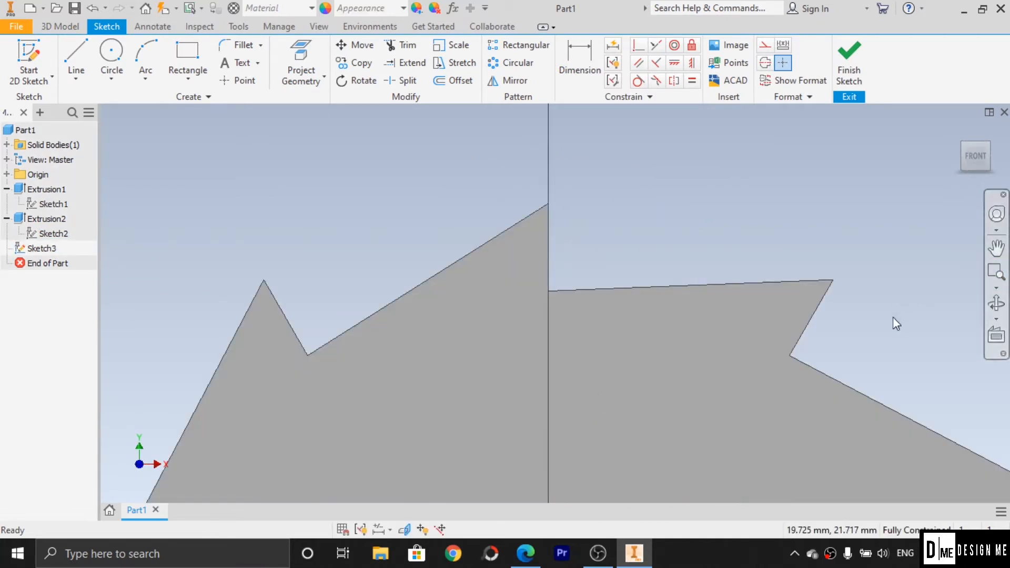
middle_drag(706, 365, 694, 101)
click(188, 55)
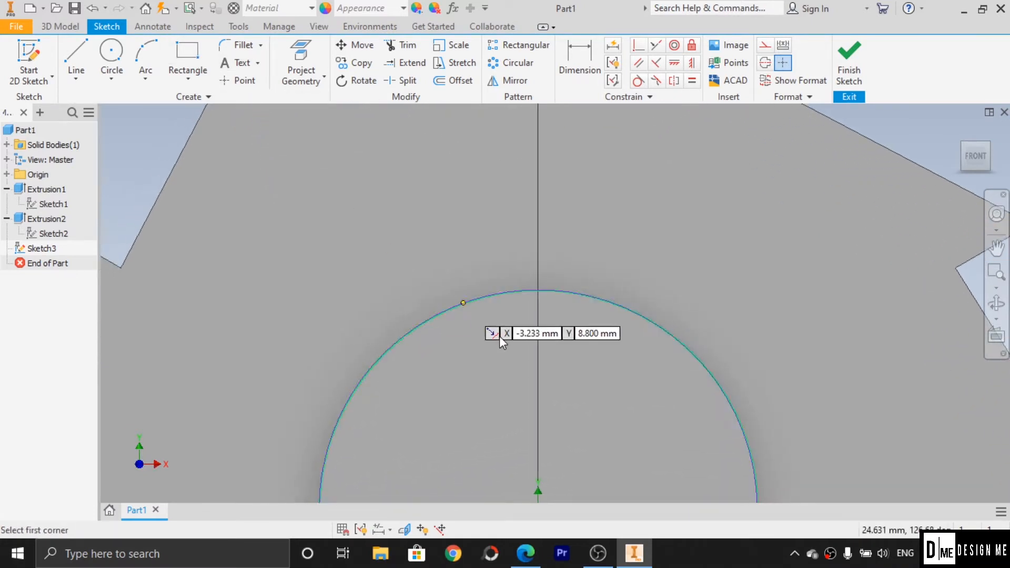
click(515, 274)
click(563, 313)
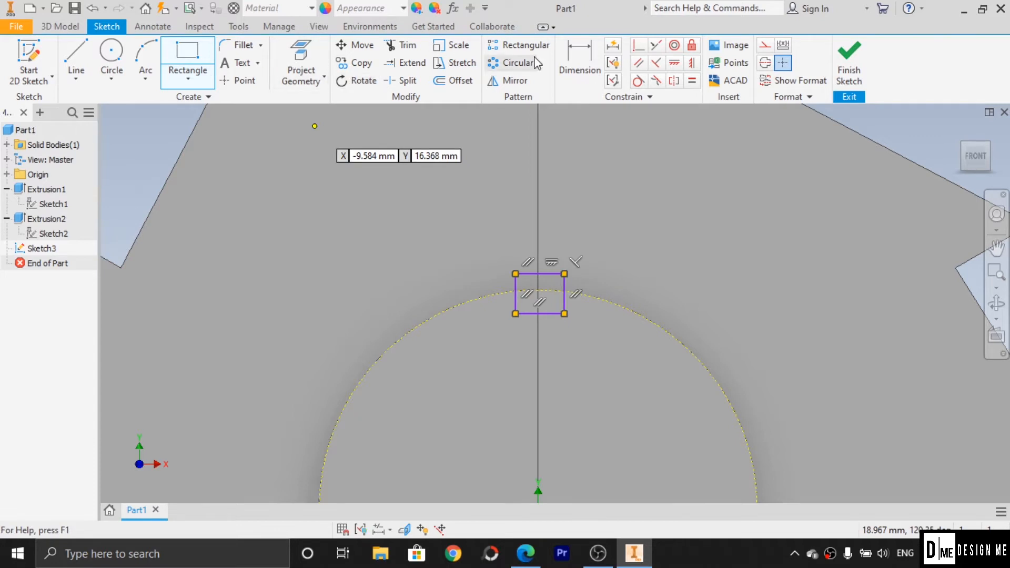
Dimension the notch rectangle's horizontal side and set it to 2.5 mm.
click(579, 59)
click(543, 271)
click(557, 247)
text(2.5)
key(Return)
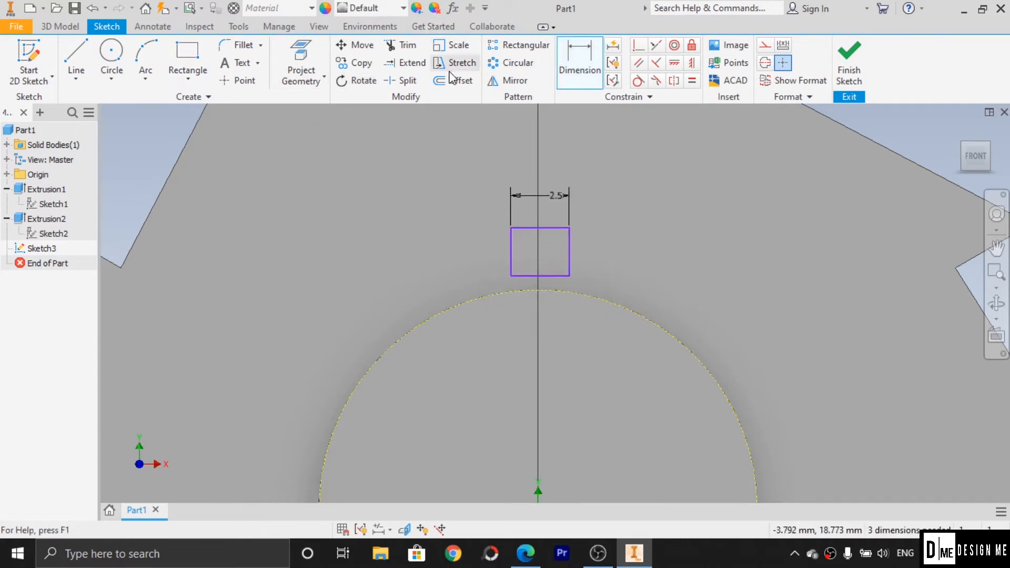
Dimension the notch rectangle's vertical side, check the notch size in the PDF drawing, and set the height to 2.5 mm.
click(570, 260)
click(610, 251)
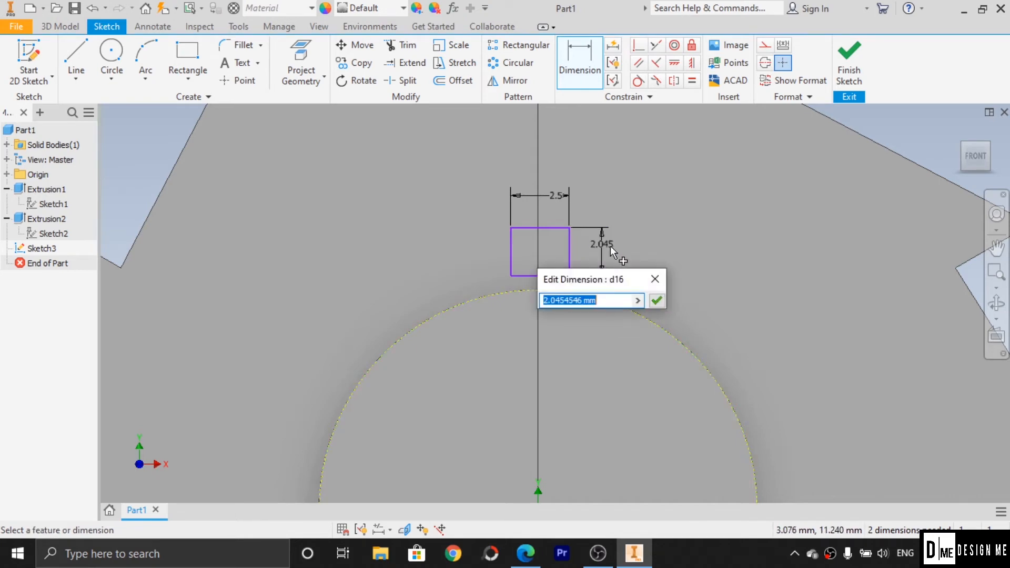
key(alt+Tab)
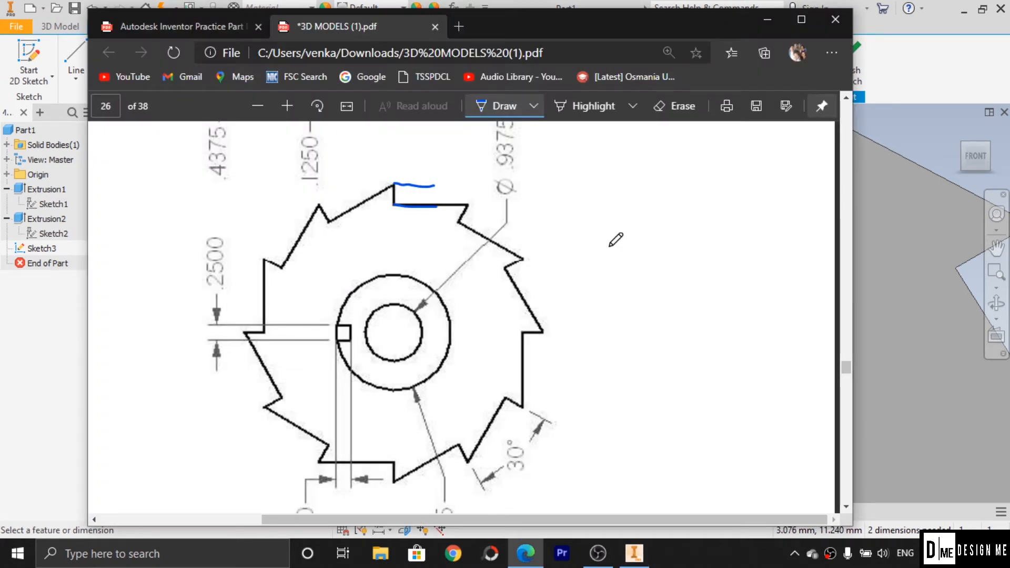
scroll(470, 277, up, 3)
key(alt+Tab)
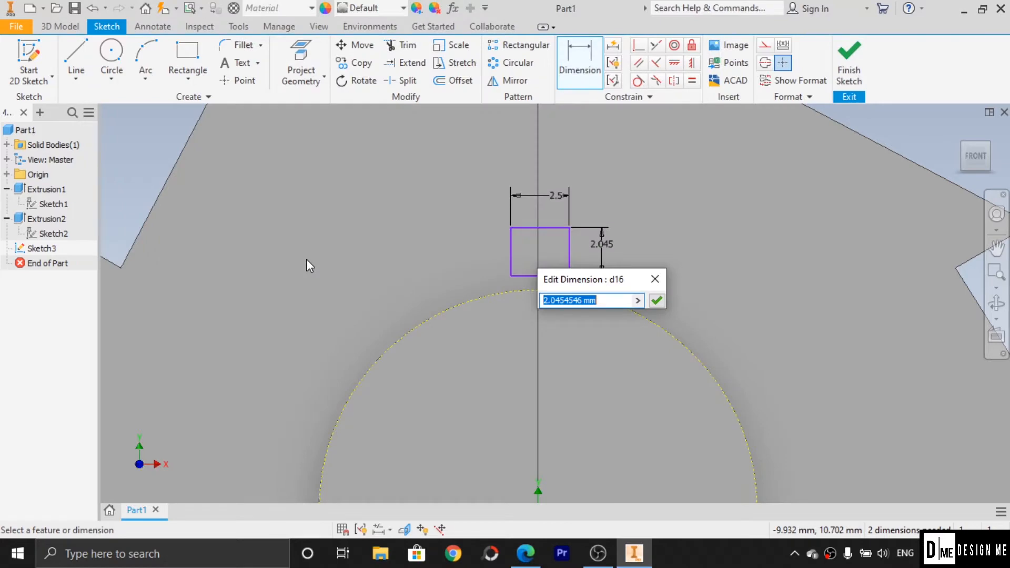
key(alt+Tab)
scroll(313, 279, down, 6)
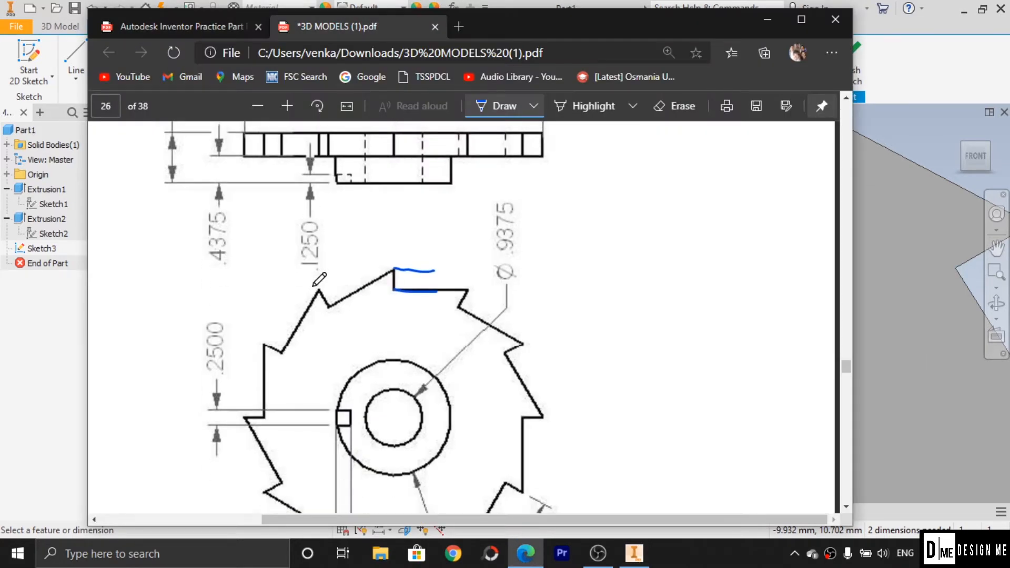
key(alt+Tab)
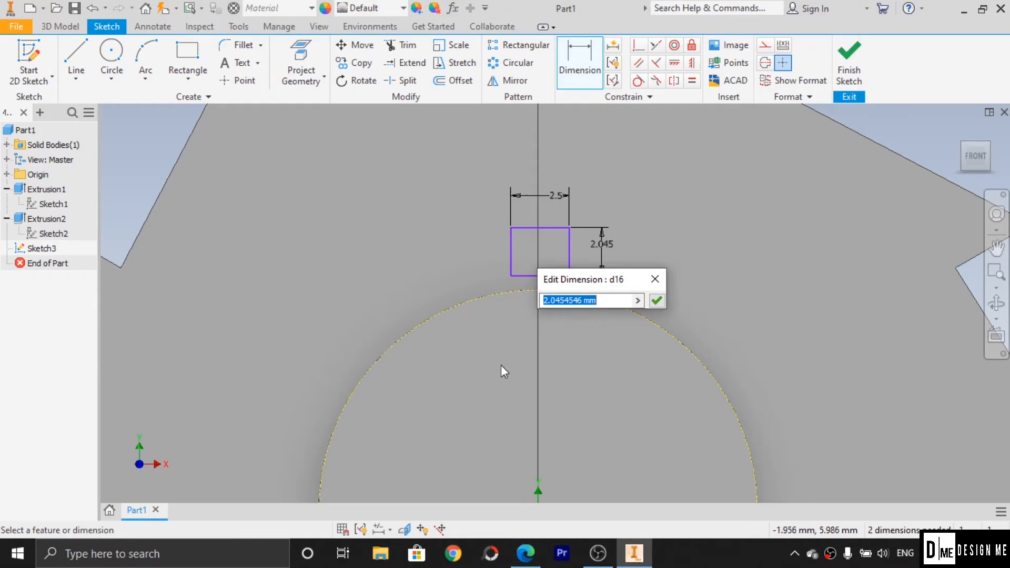
text(2.5)
key(Return)
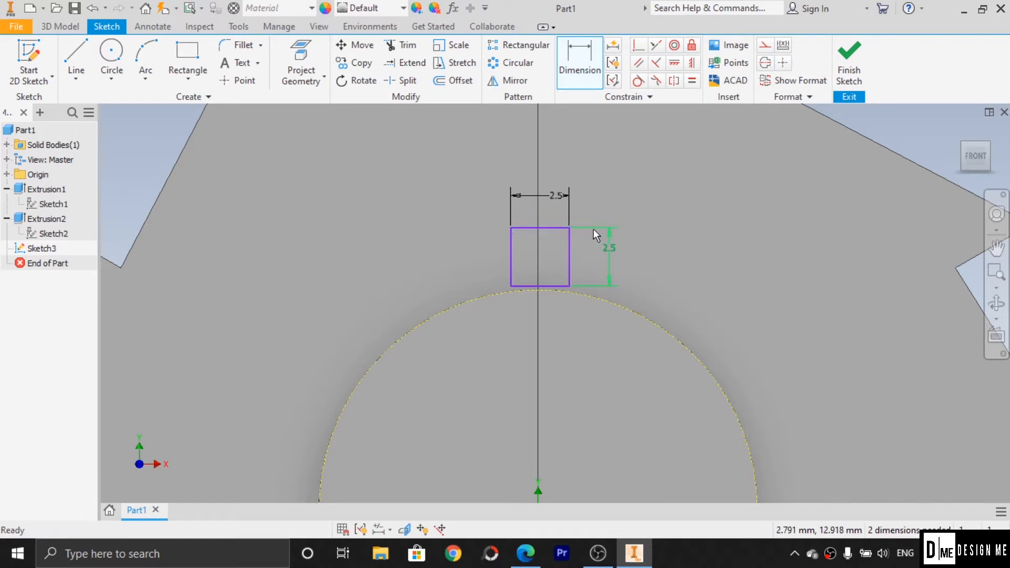
key(Escape)
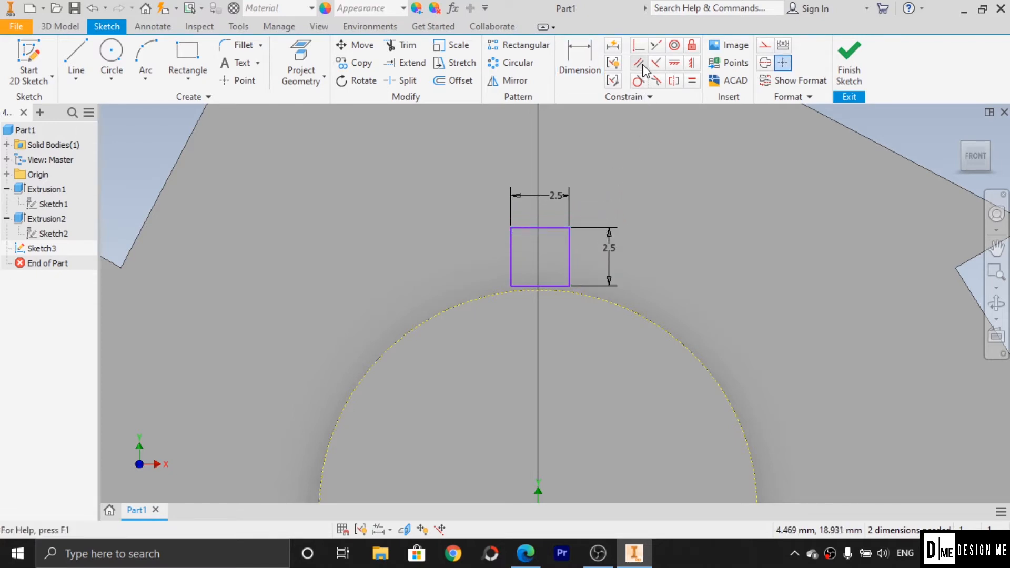
Make the notch square's two vertical sides symmetric about the origin's Y axis.
click(674, 82)
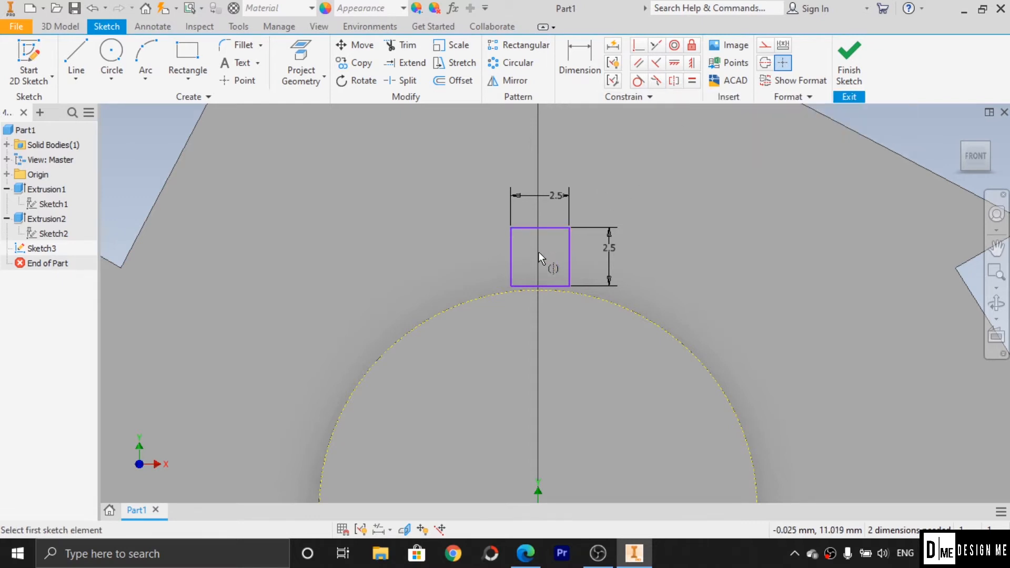
click(510, 260)
click(568, 260)
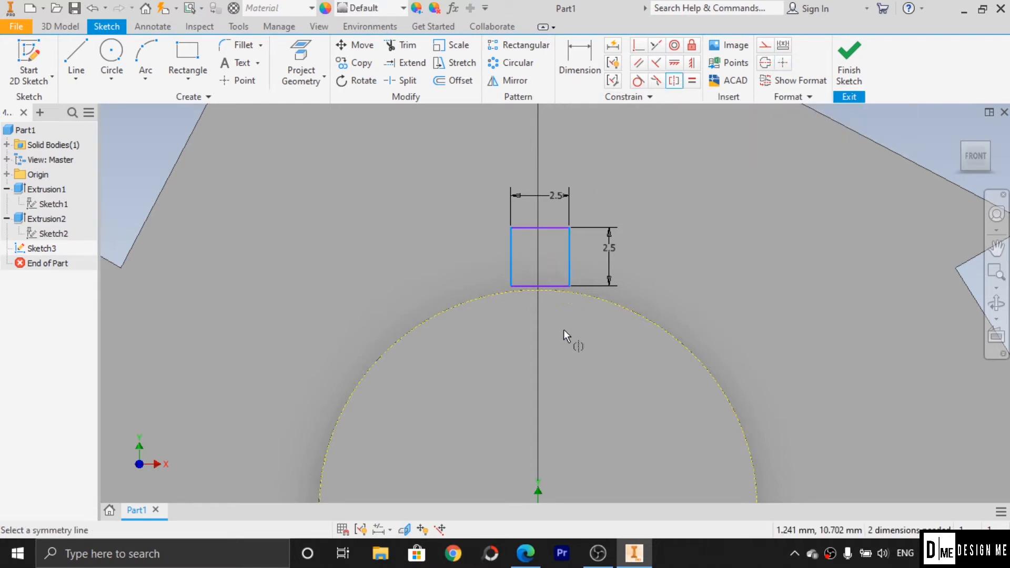
scroll(533, 436, down, 4)
scroll(553, 485, up, 7)
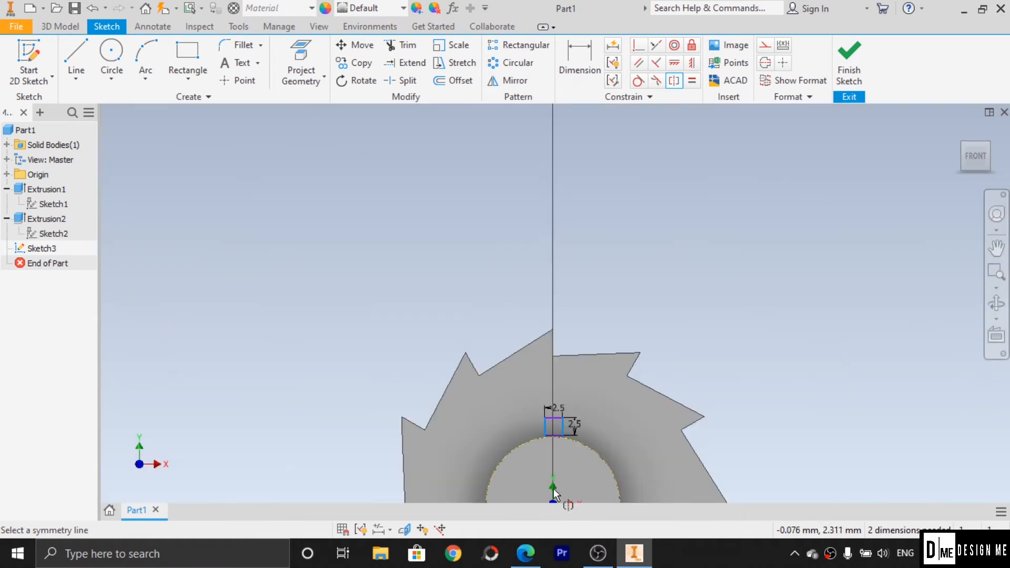
click(996, 248)
drag(627, 447, 621, 298)
click(543, 357)
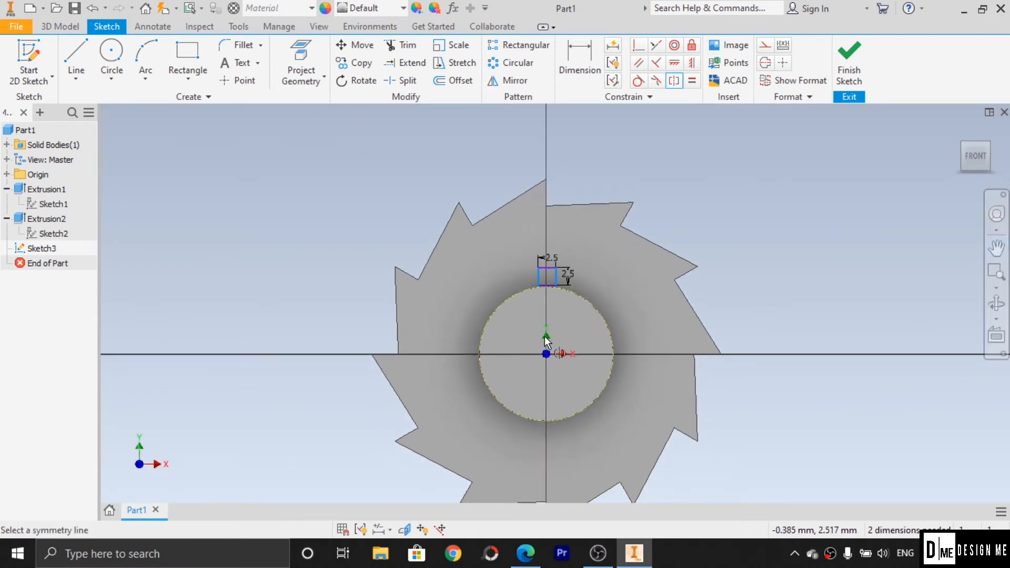
click(7, 174)
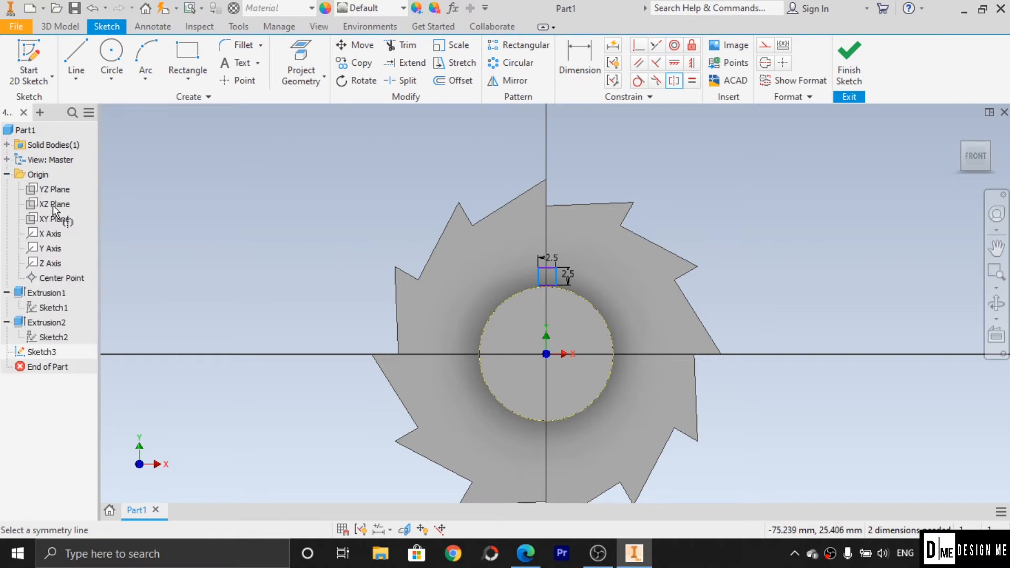
click(51, 249)
Move the notch square down along the axis so its lower side lies inside the hub circle.
scroll(587, 325, up, 4)
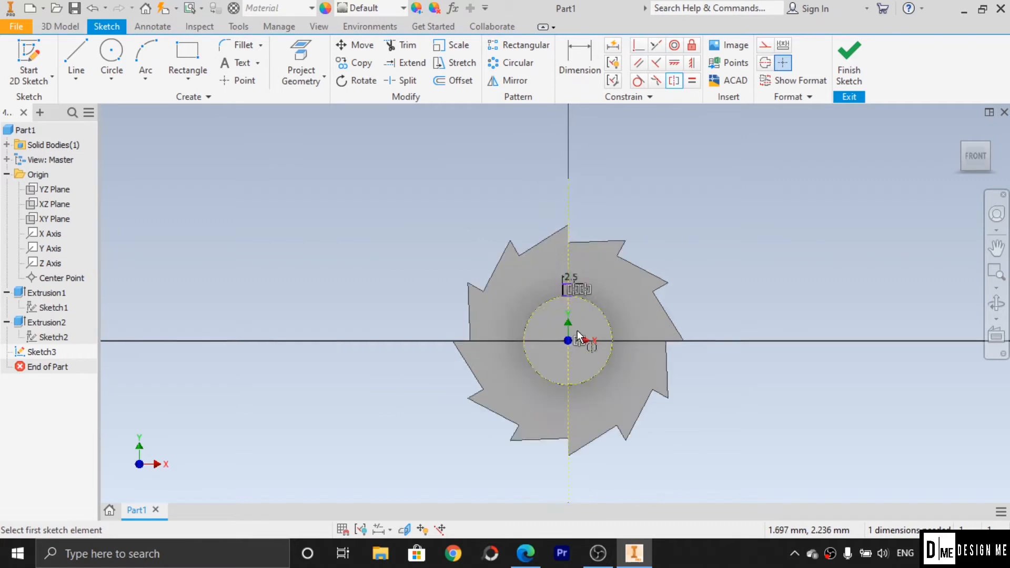
scroll(572, 337, down, 10)
scroll(547, 238, up, 2)
click(996, 248)
drag(683, 258, 679, 302)
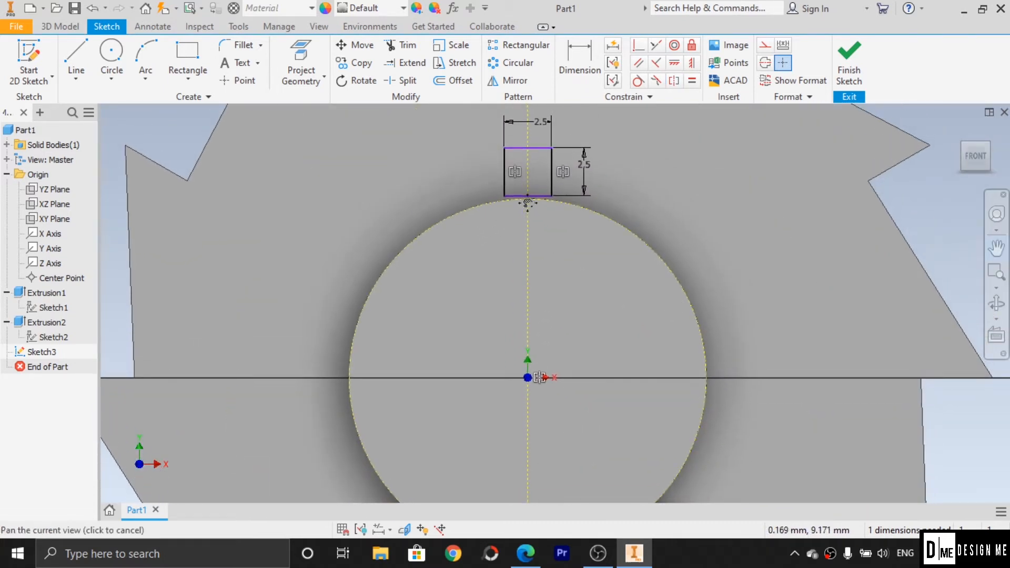
key(Escape)
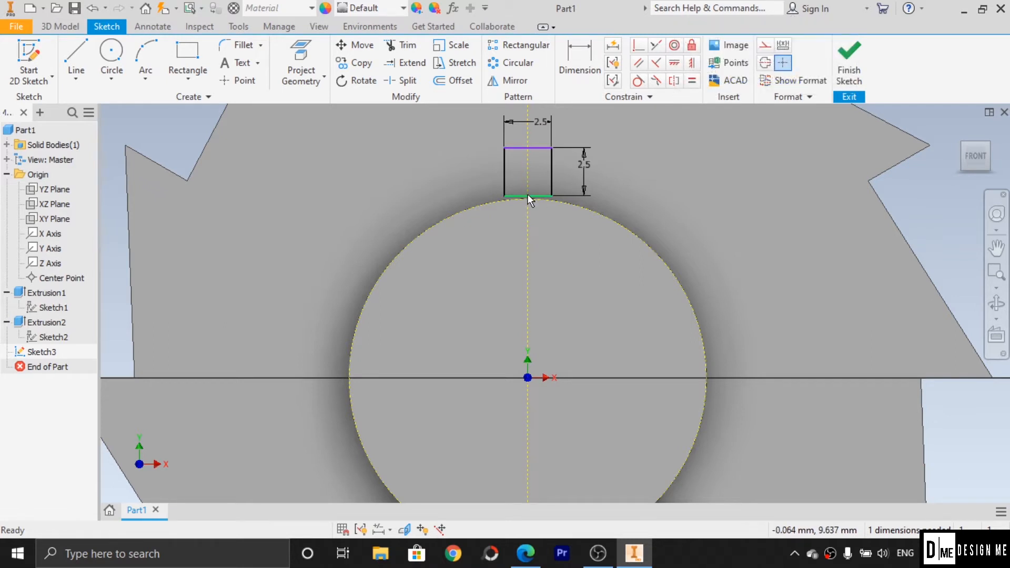
drag(528, 204, 588, 226)
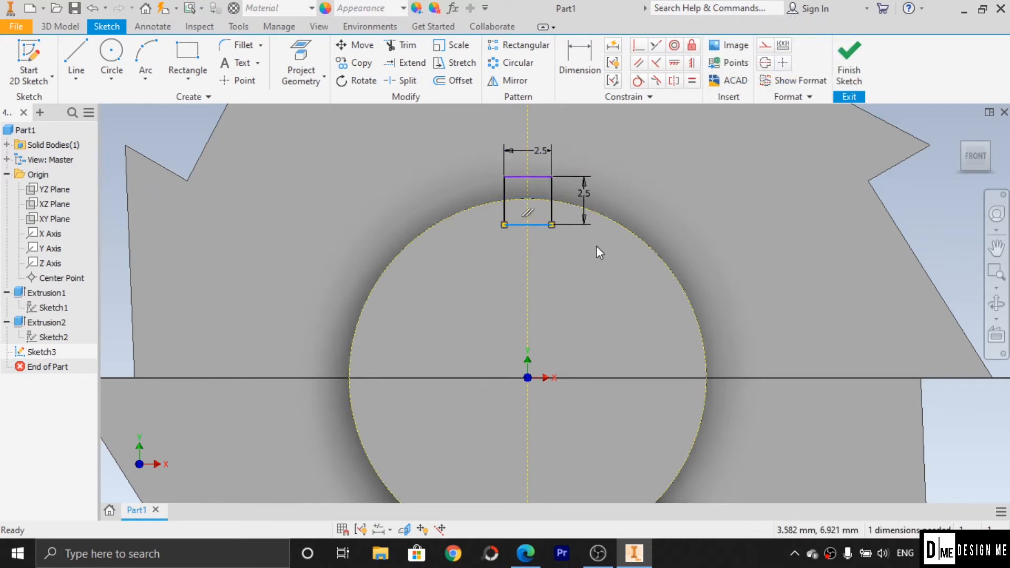
Check the notch position in the PDF drawing, make the square's upper-side midpoint coincident with the hub circle, and finish the sketch.
scroll(538, 242, down, 2)
scroll(539, 241, up, 5)
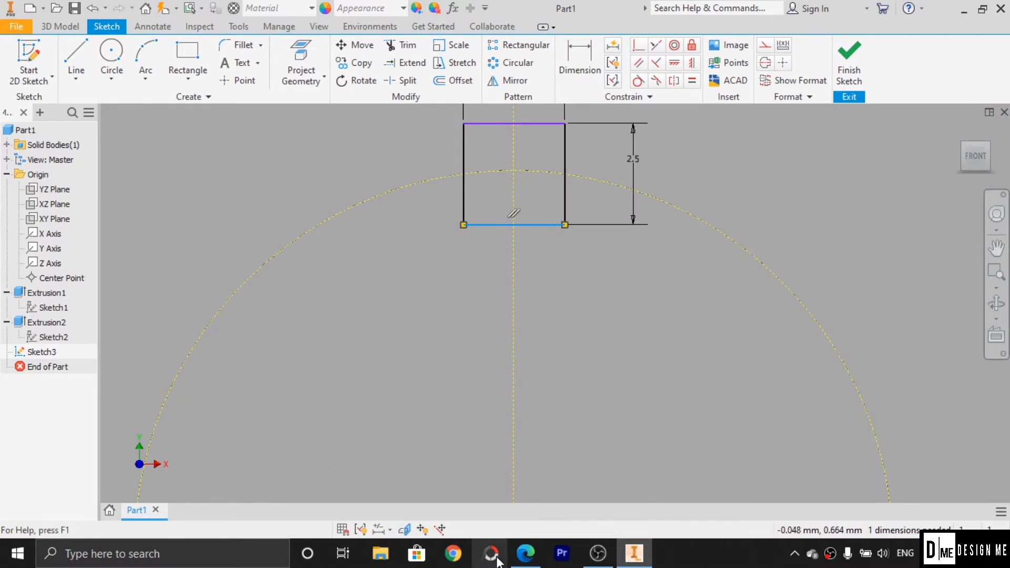
click(525, 553)
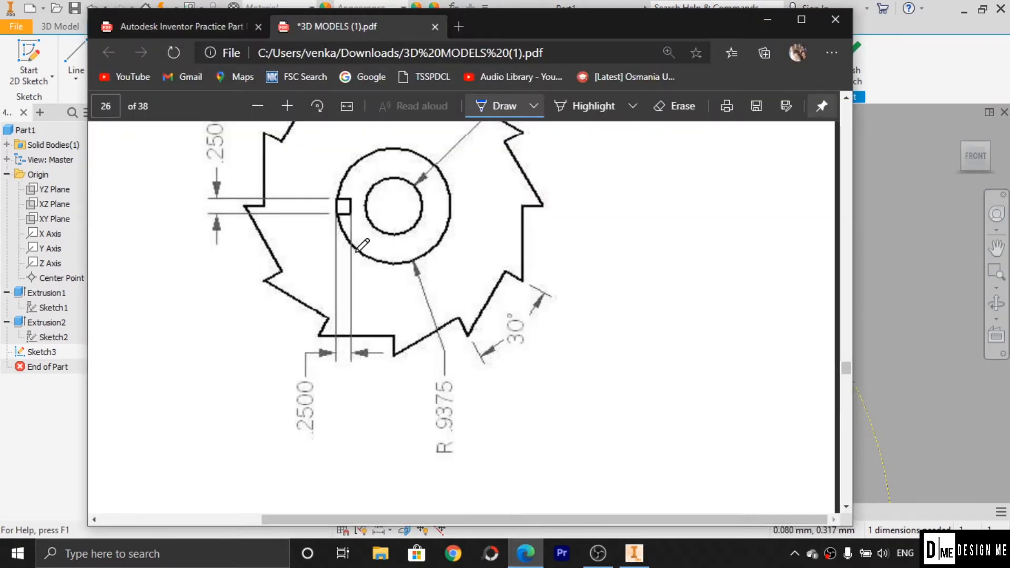
scroll(384, 289, up, 1)
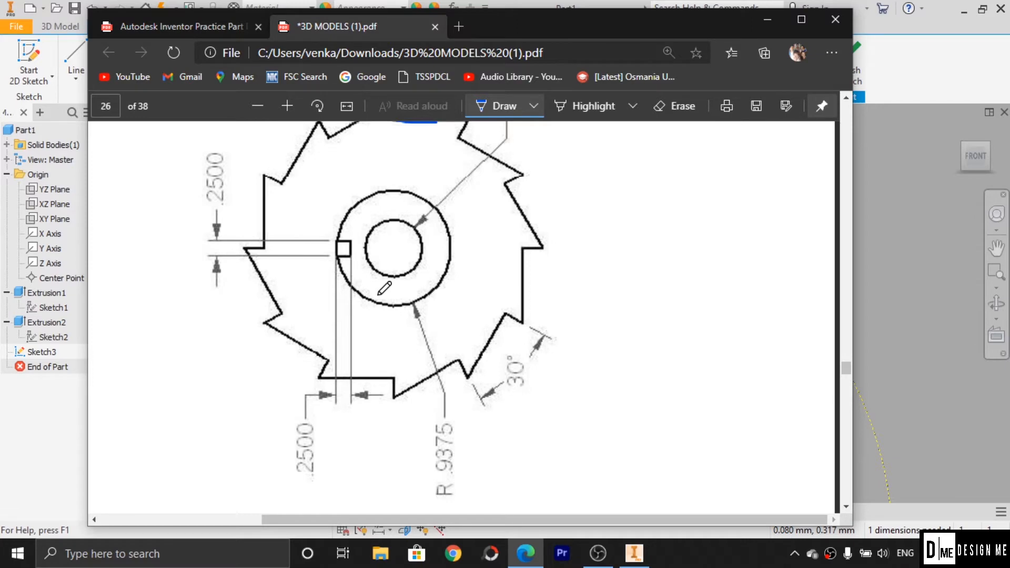
click(768, 20)
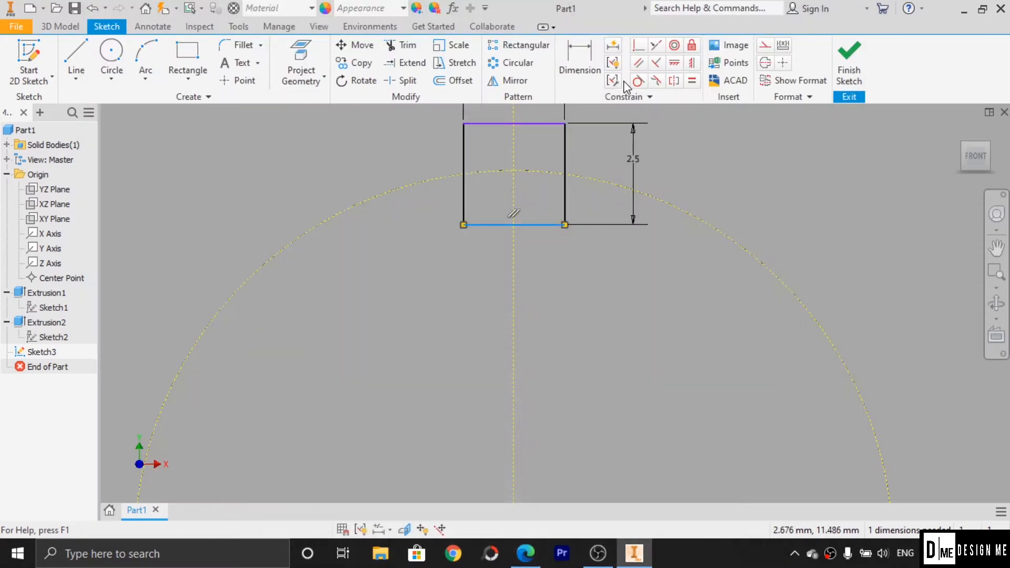
click(639, 46)
click(515, 123)
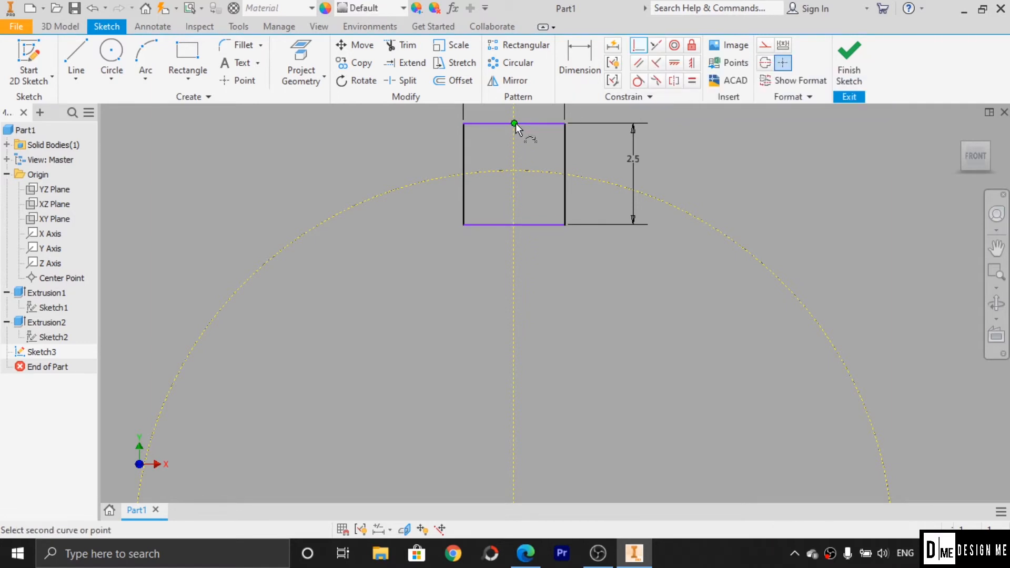
click(523, 172)
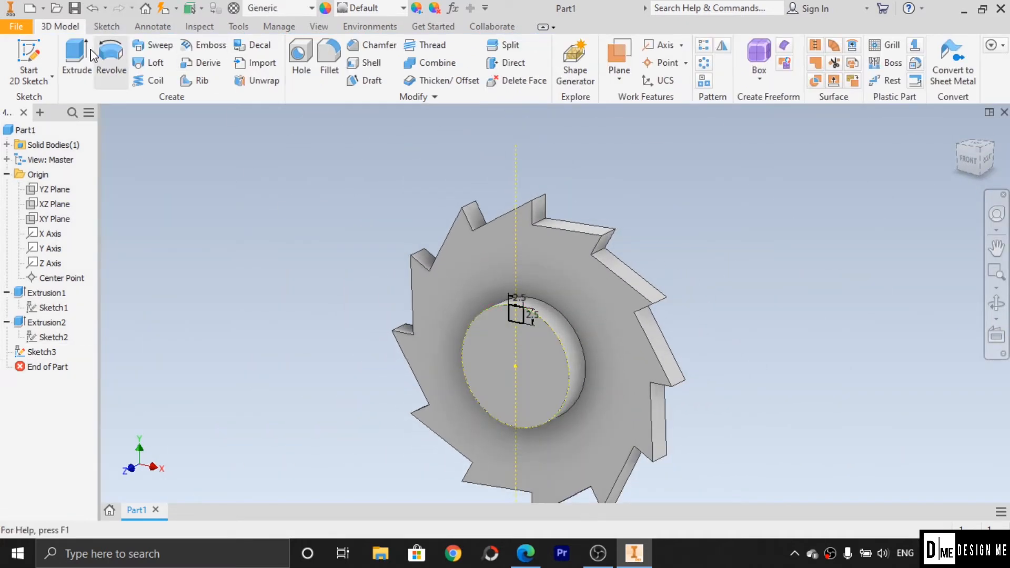
Check the notch depth in the PDF drawing and extrude the notch square as a cut 1.25 mm deep into the hub.
click(79, 55)
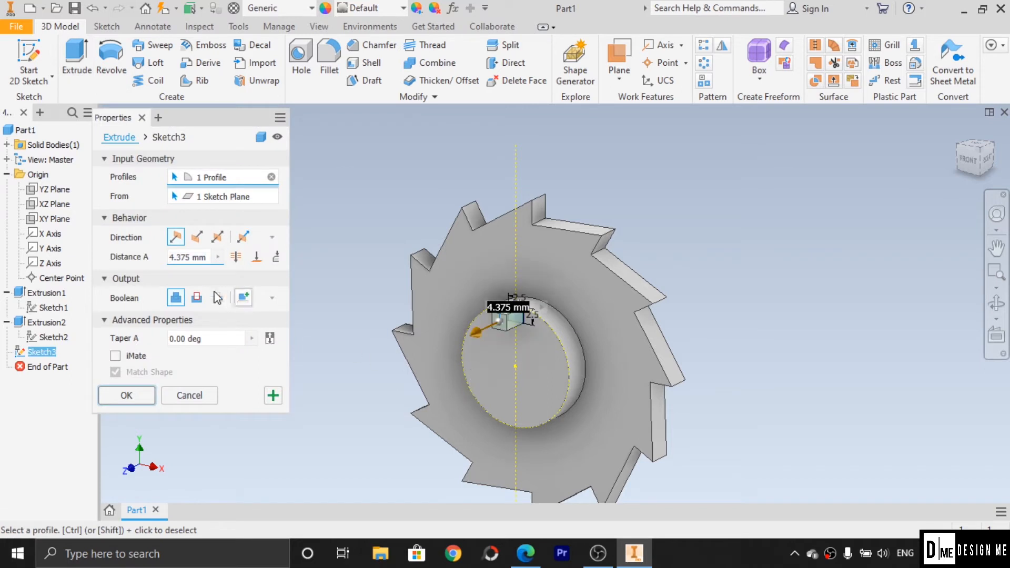
click(196, 237)
click(196, 297)
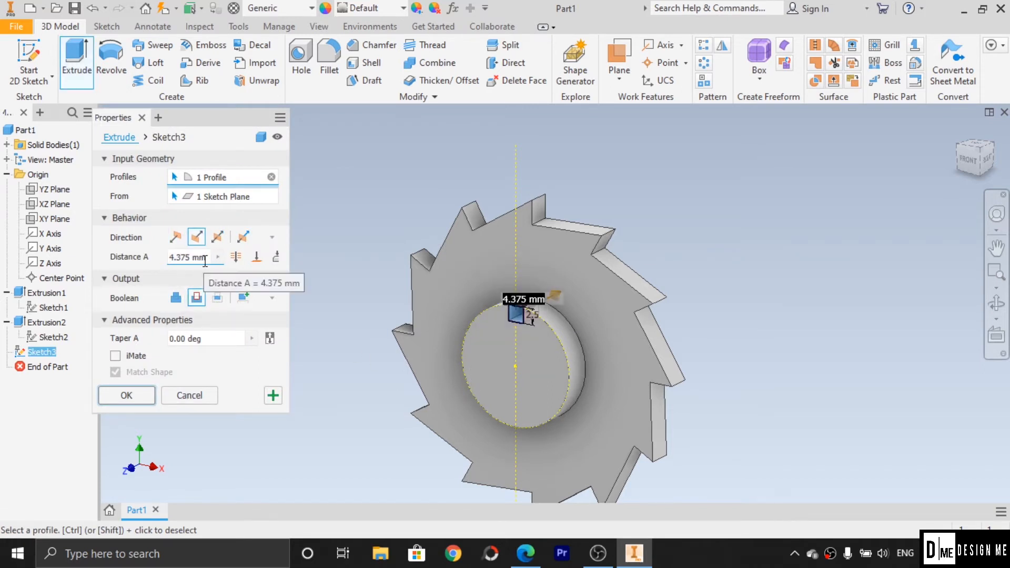
key(Tab)
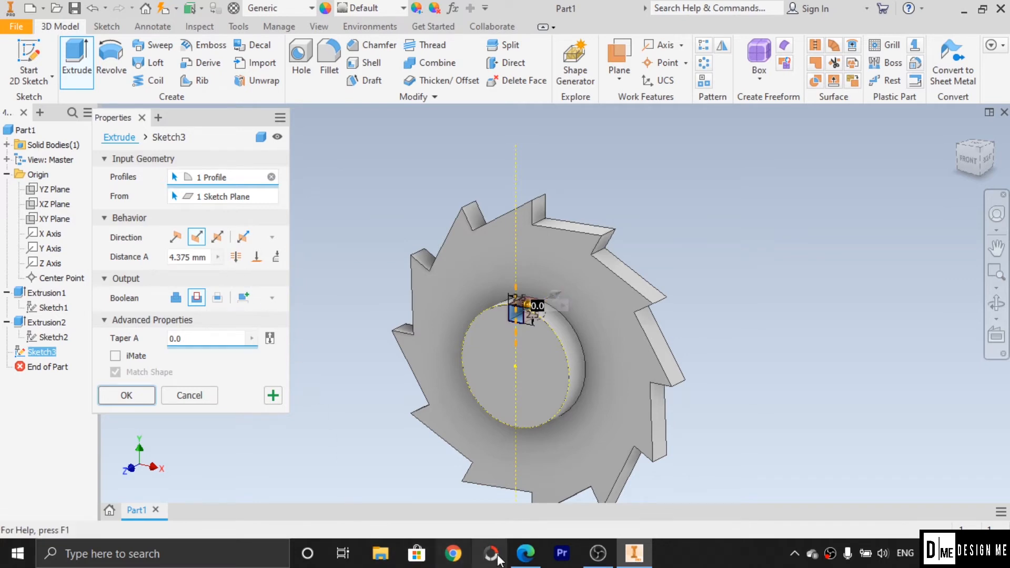
click(525, 553)
scroll(333, 385, up, 6)
key(alt+Tab)
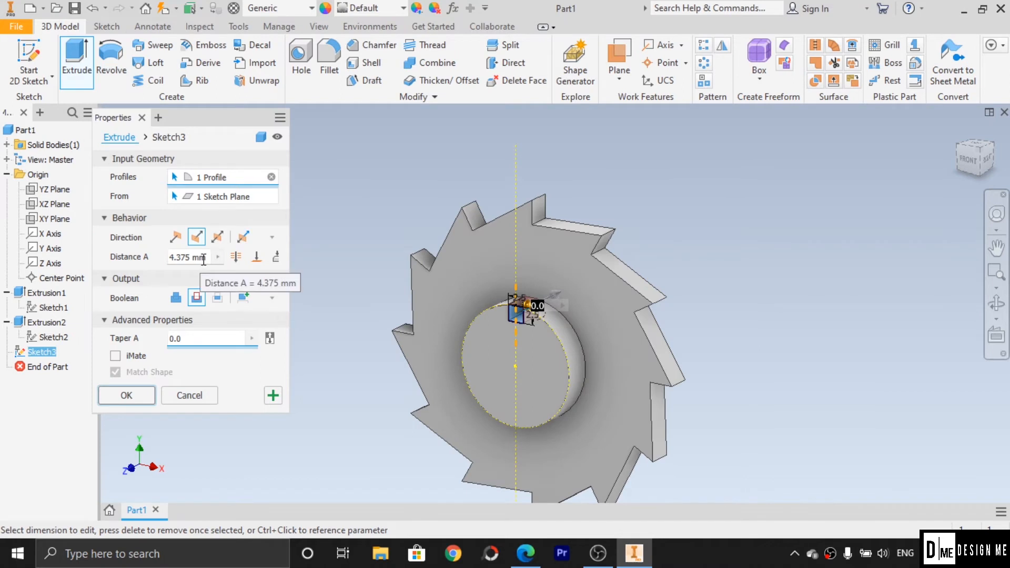
drag(206, 260, 170, 261)
text(1.25)
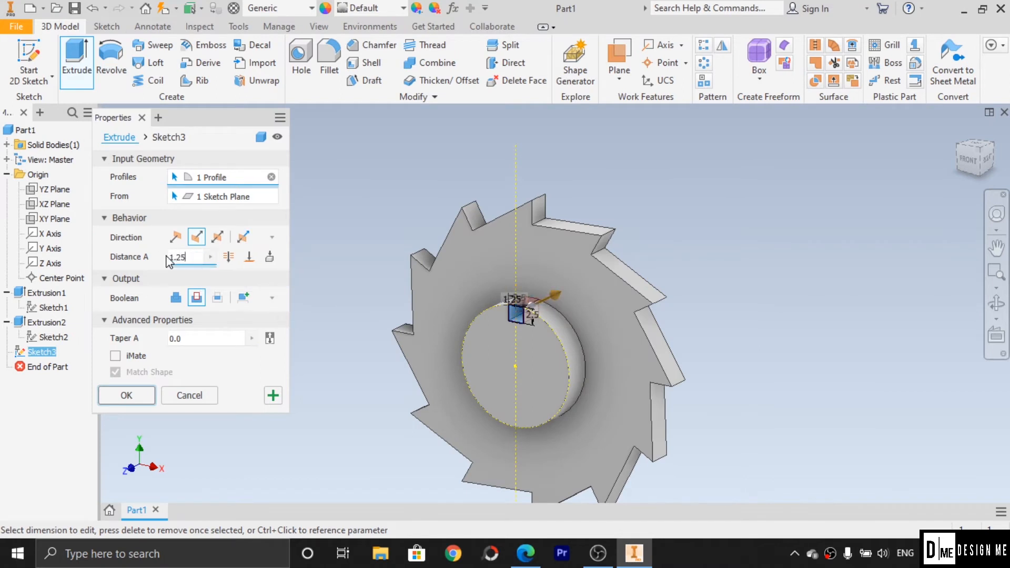
click(138, 394)
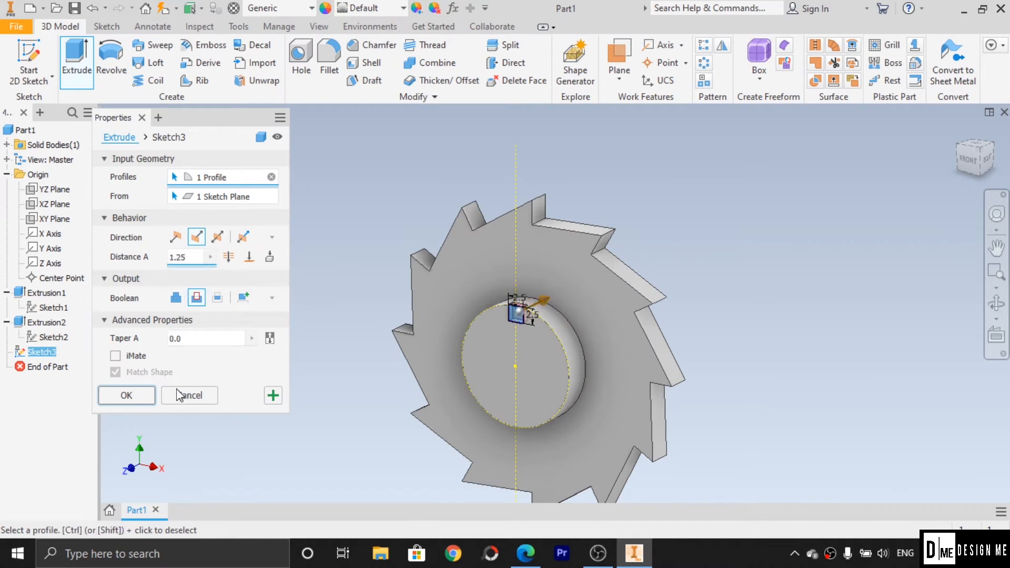
Start a sketch on the hub's front face, check the bore in the PDF drawing, and sketch a circle about 9.7 mm across at the origin.
click(519, 380)
click(590, 379)
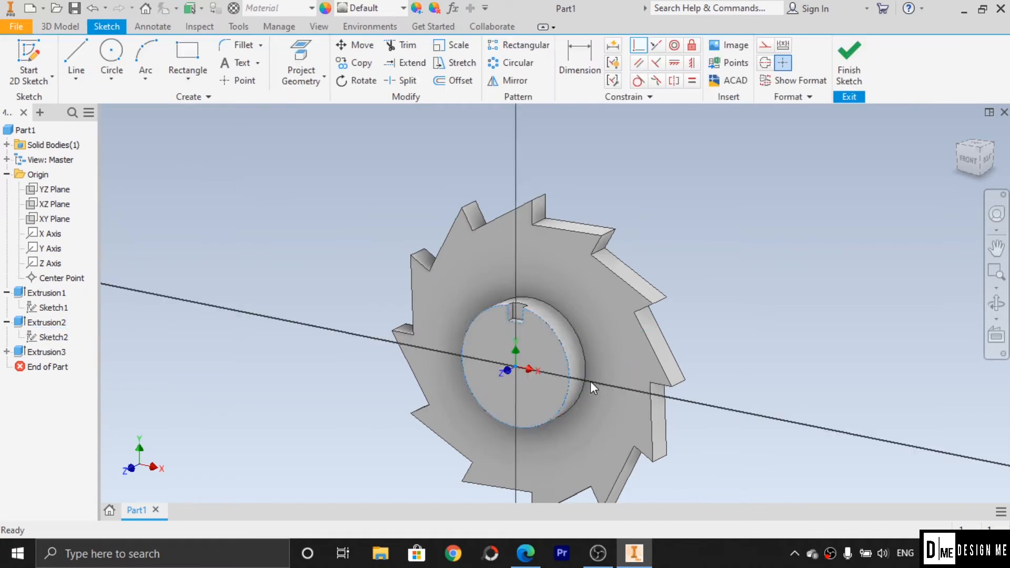
click(525, 553)
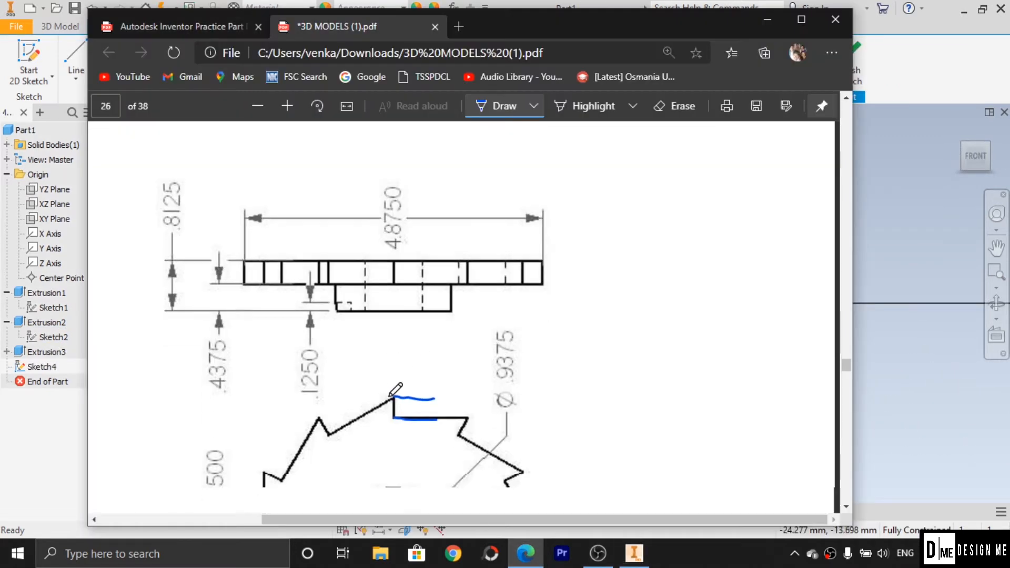
scroll(395, 389, down, 3)
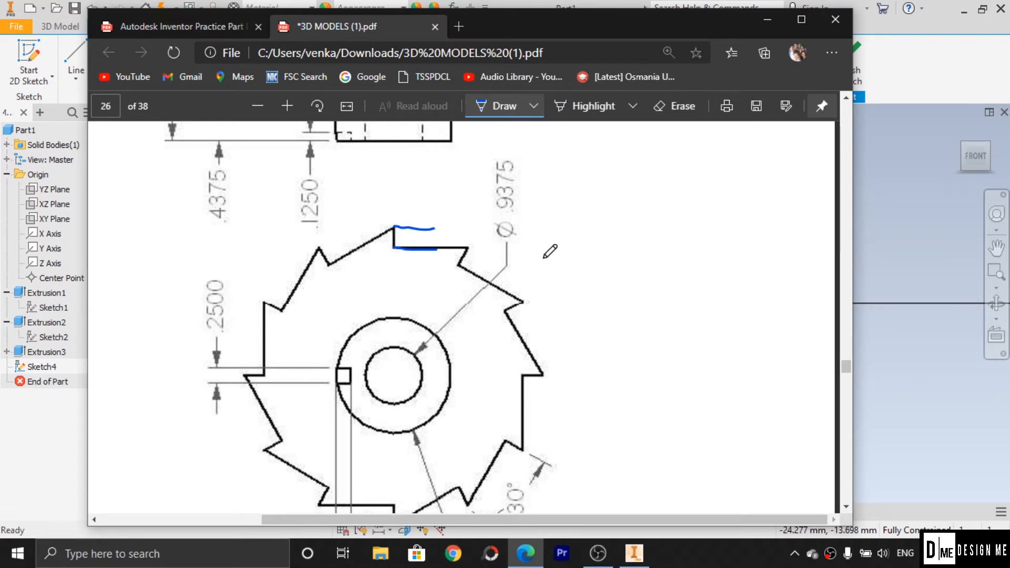
scroll(626, 279, up, 1)
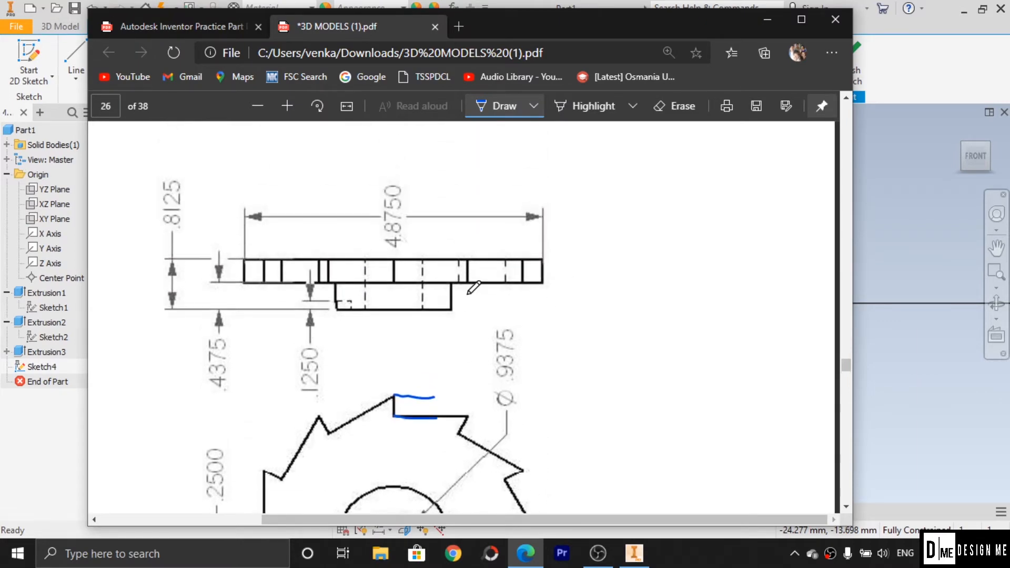
key(alt+Tab)
click(111, 52)
click(555, 303)
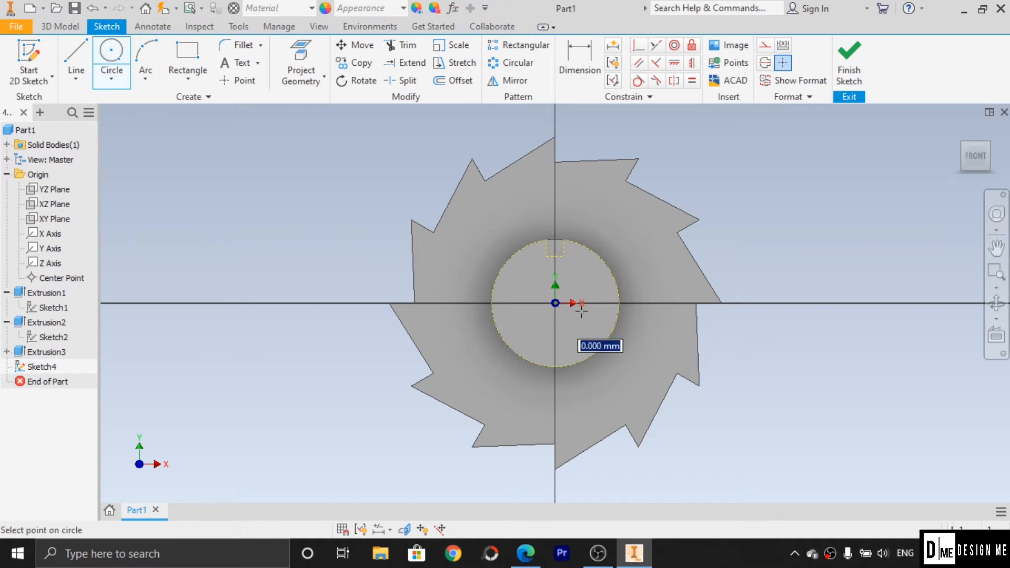
click(583, 320)
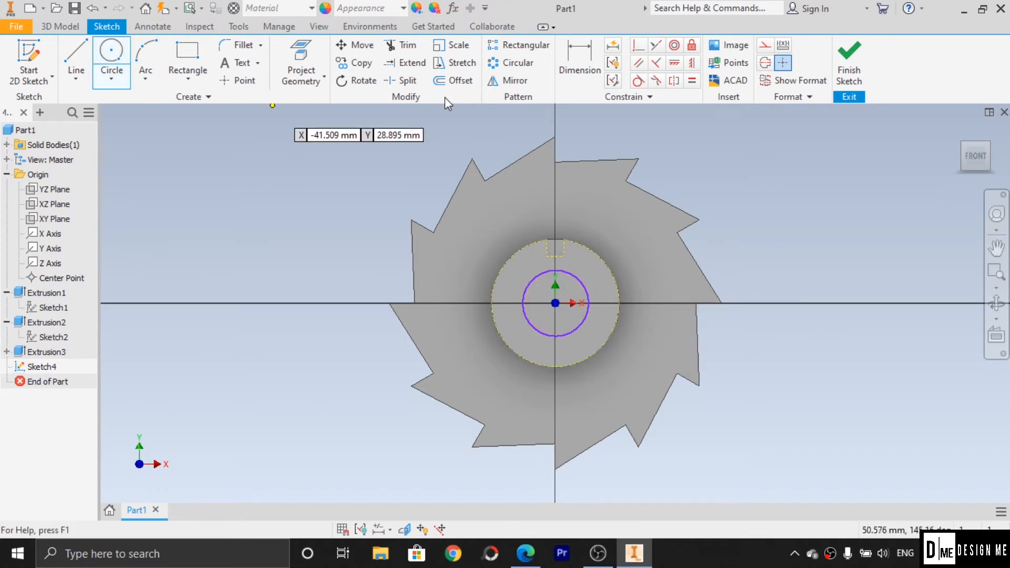
Dimension the bore circle, check its size in the PDF drawing, set the diameter to 9.375 mm, and finish the sketch.
click(580, 58)
click(736, 244)
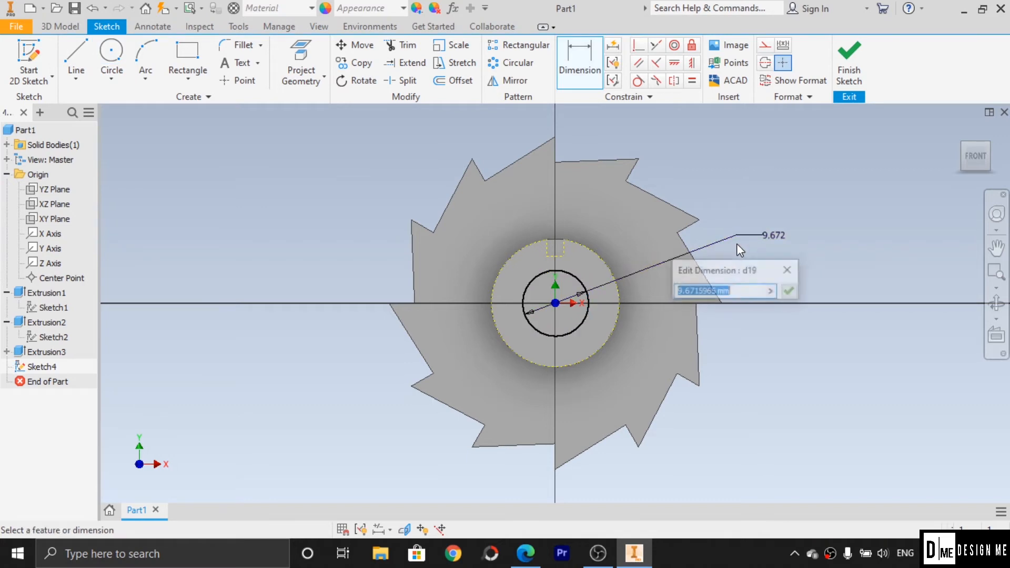
text(9.)
key(alt+Tab)
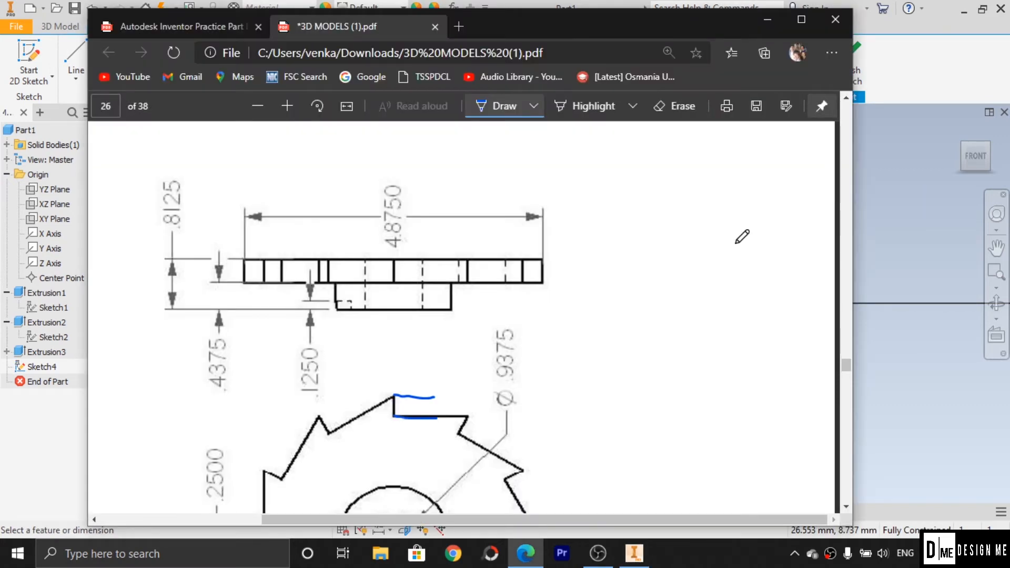
key(alt+Tab)
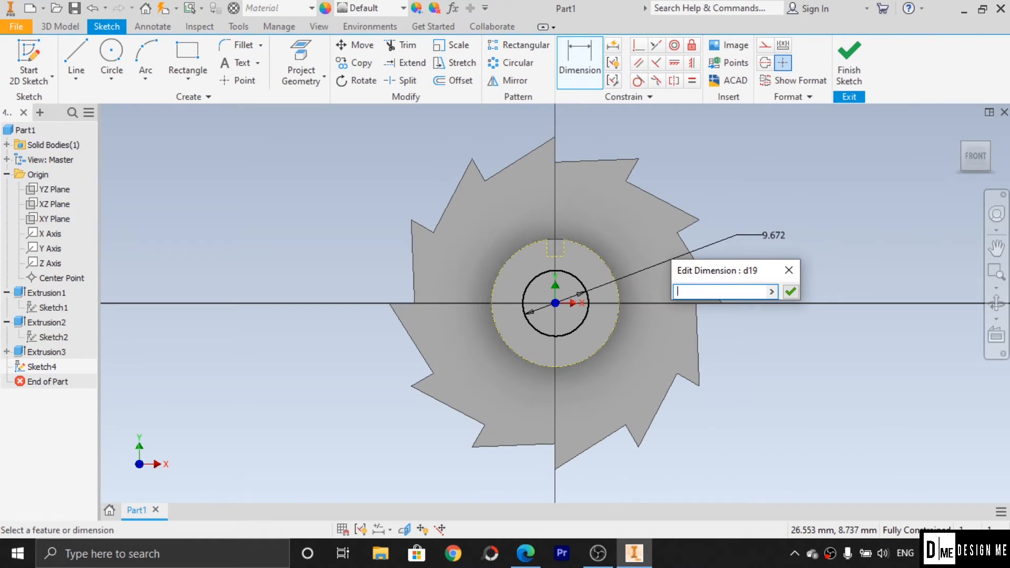
key(alt+Tab)
key(alt+Tab)
text(9.375)
key(Return)
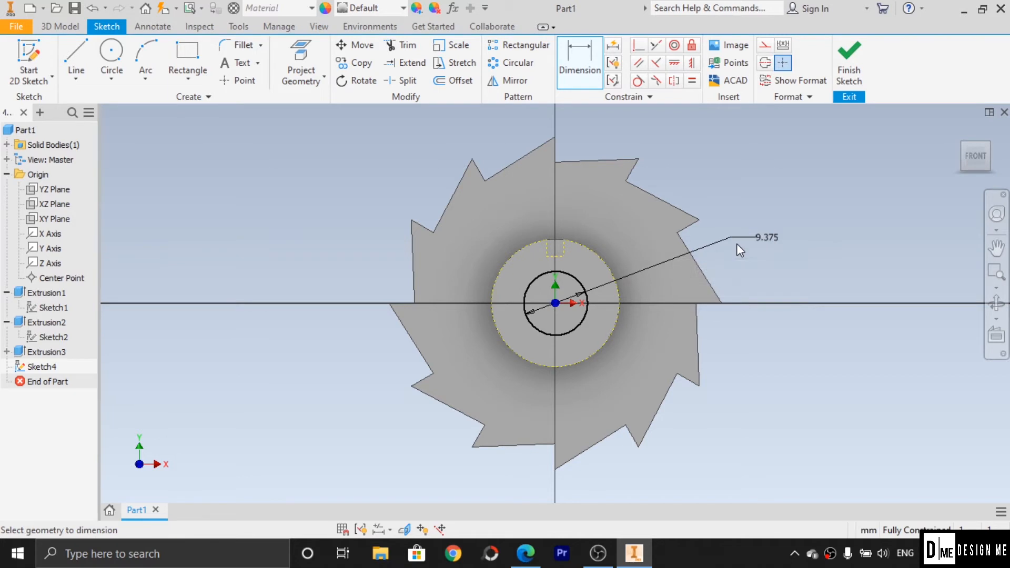
click(846, 72)
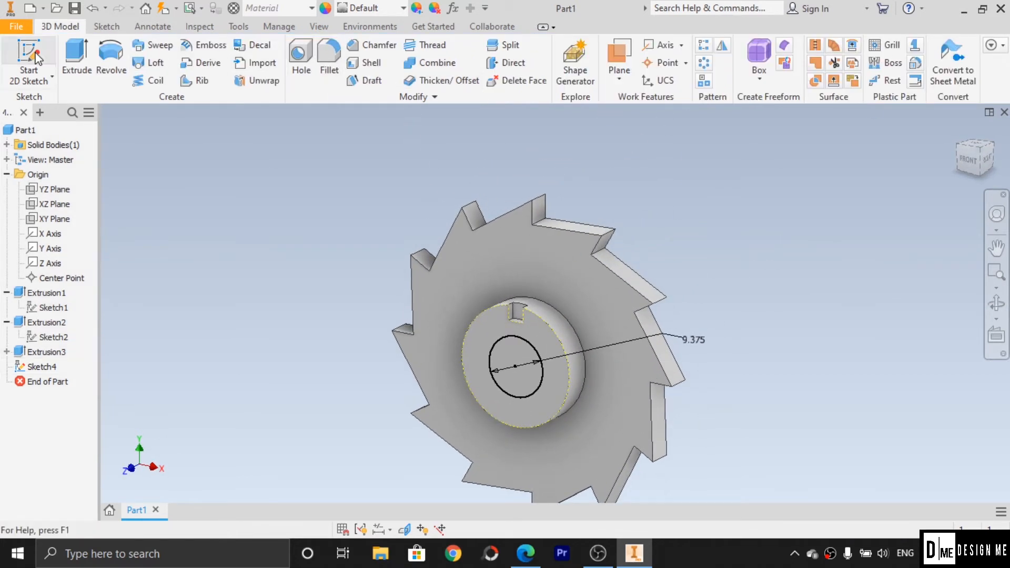
Extrude the bore circle as a cut about 54.75 mm deep, passing completely through the hub and toothed disc.
click(77, 58)
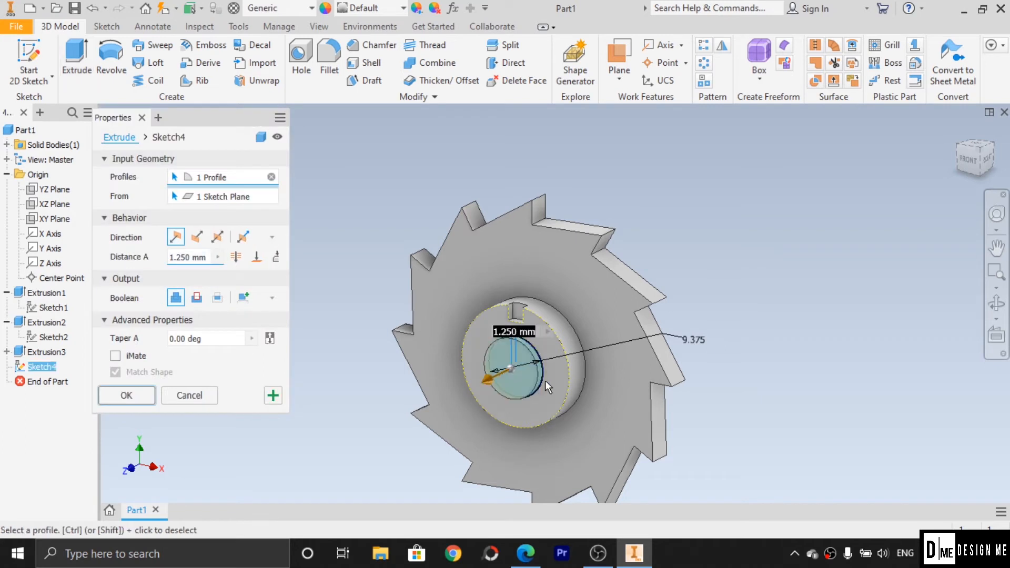
click(197, 237)
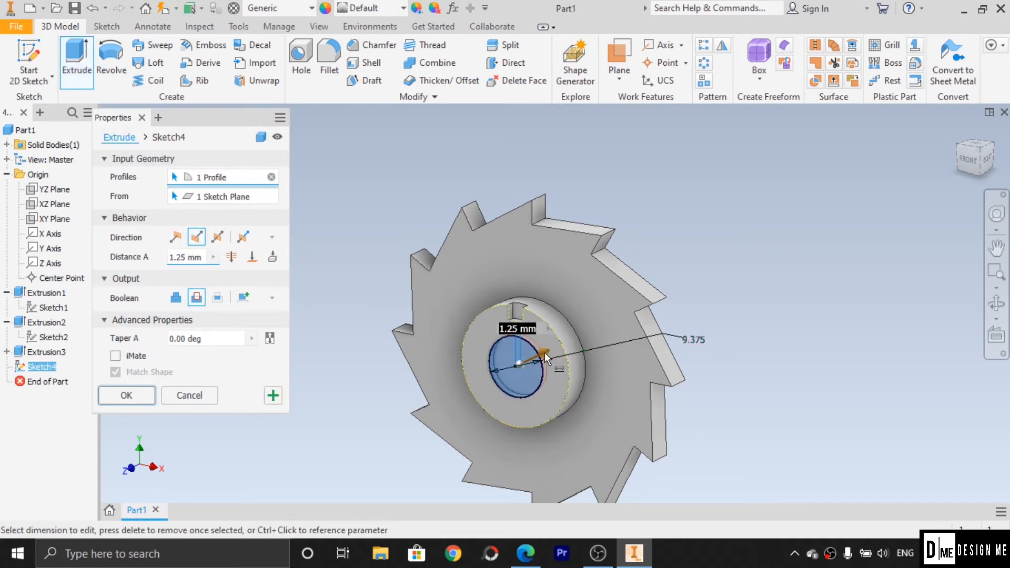
drag(545, 352, 775, 305)
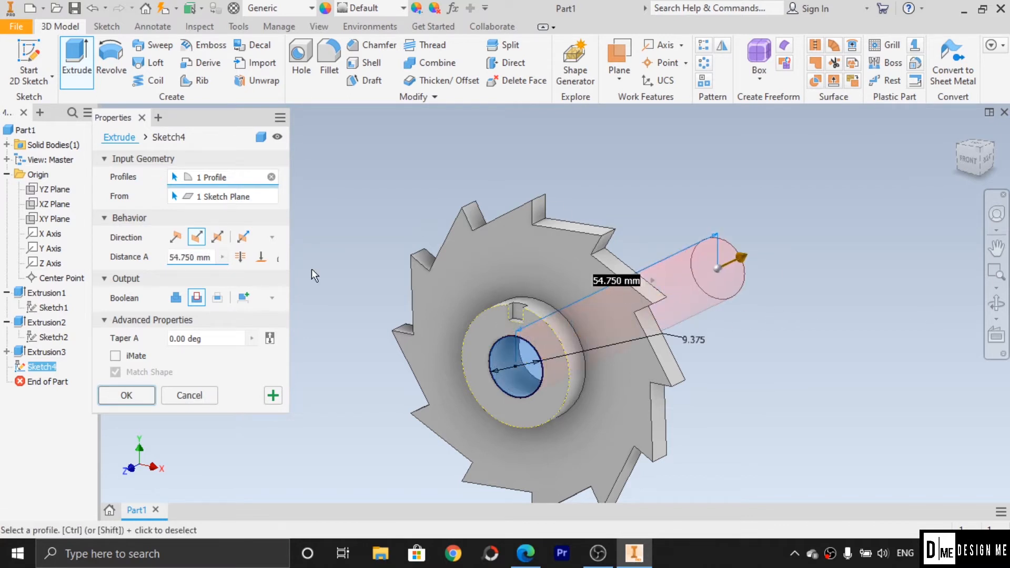
click(129, 395)
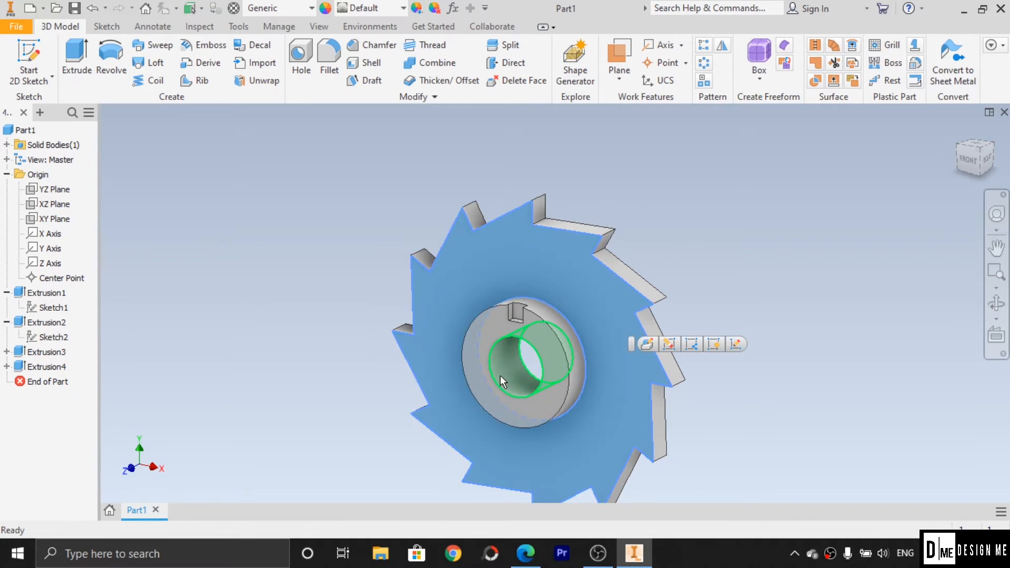
Compare the ratchet wheel with the pictorial and dimensioned views in the PDF drawing, and examine the model from several angles.
click(997, 306)
mouse_move(636, 331)
mouse_down()
mouse_move(417, 333)
mouse_move(539, 338)
mouse_move(605, 327)
mouse_up()
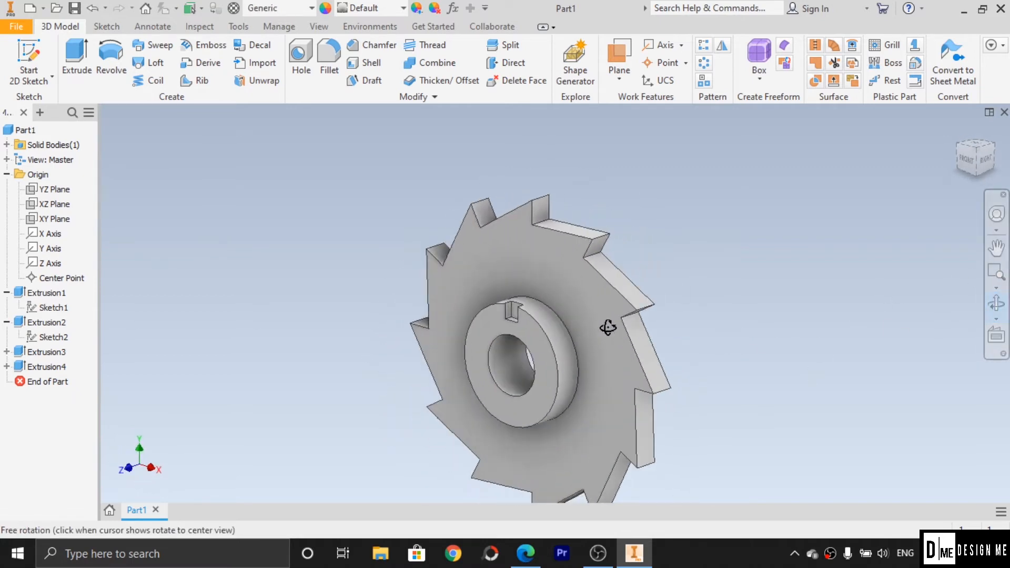
key(alt+Tab)
scroll(566, 345, down, 4)
scroll(568, 342, up, 10)
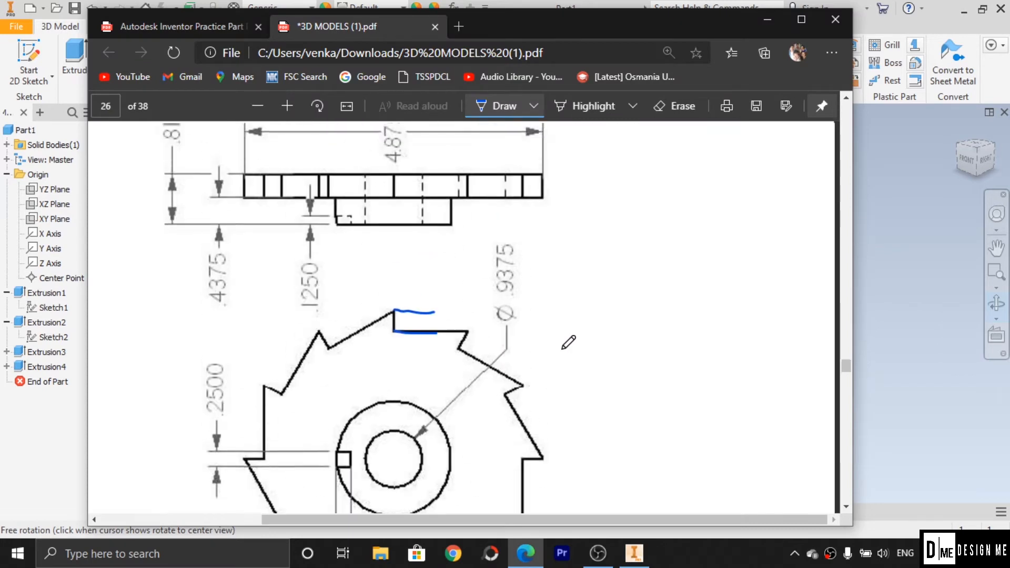
scroll(571, 341, up, 3)
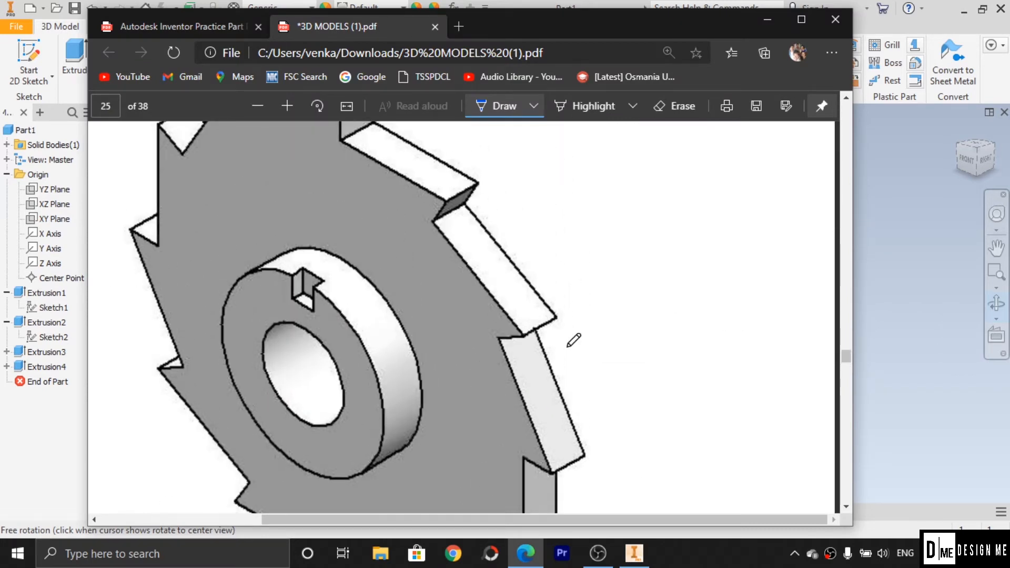
scroll(573, 341, down, 10)
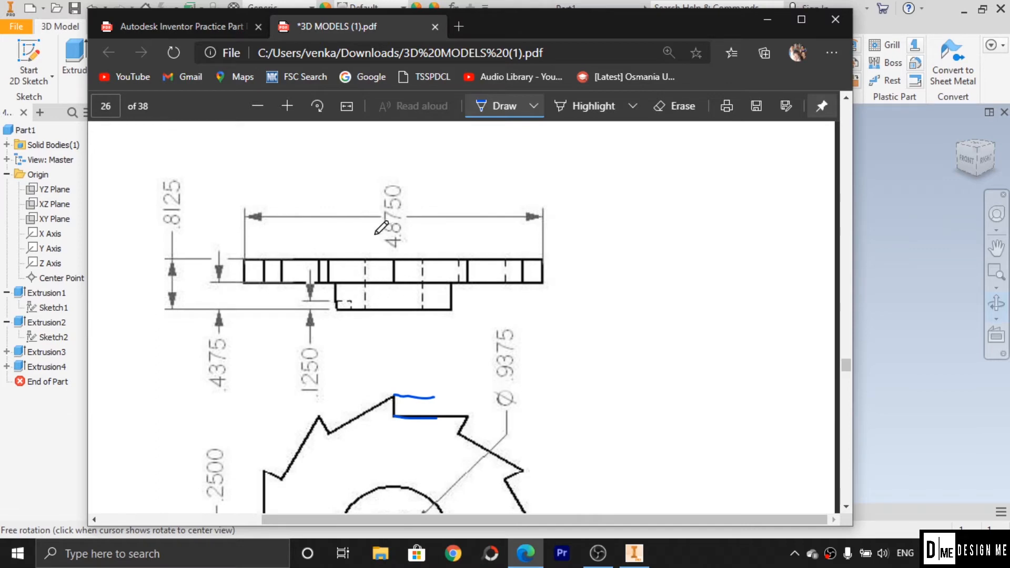
scroll(653, 288, down, 2)
click(769, 22)
key(Escape)
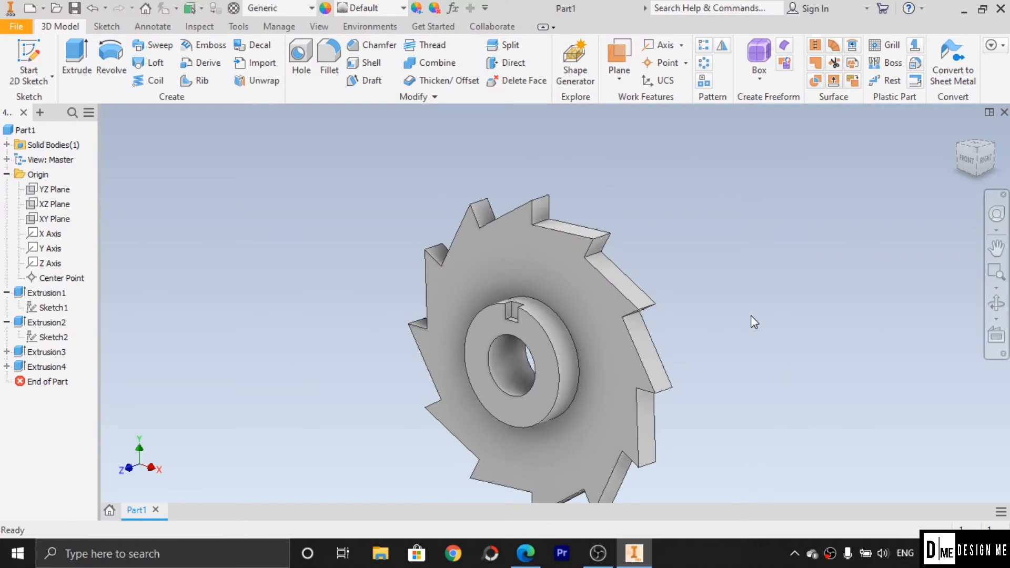
mouse_move(661, 331)
mouse_down()
mouse_move(521, 302)
mouse_move(598, 305)
mouse_move(689, 290)
mouse_move(663, 320)
mouse_up()
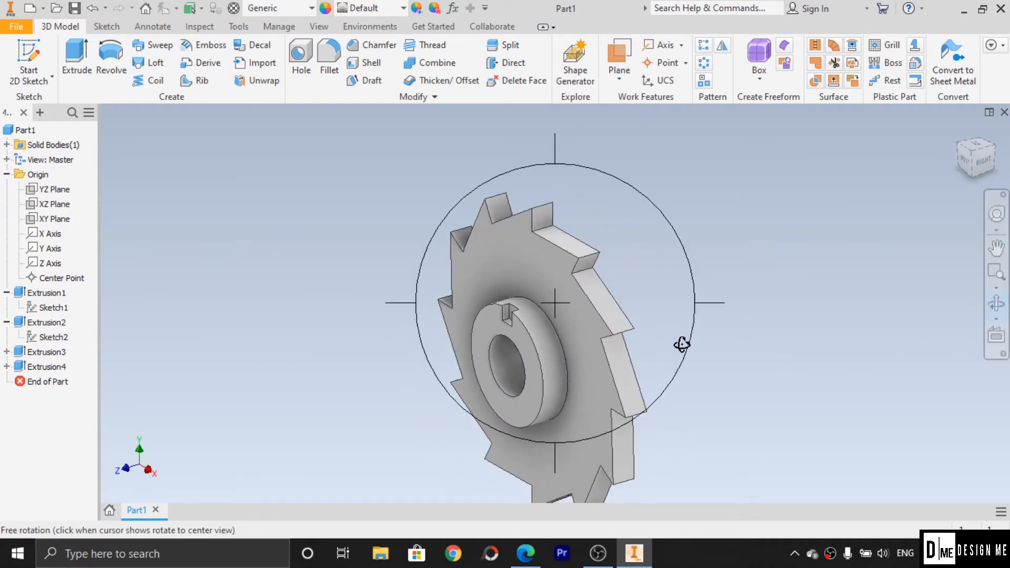
drag(635, 467, 628, 467)
scroll(400, 482, up, 2)
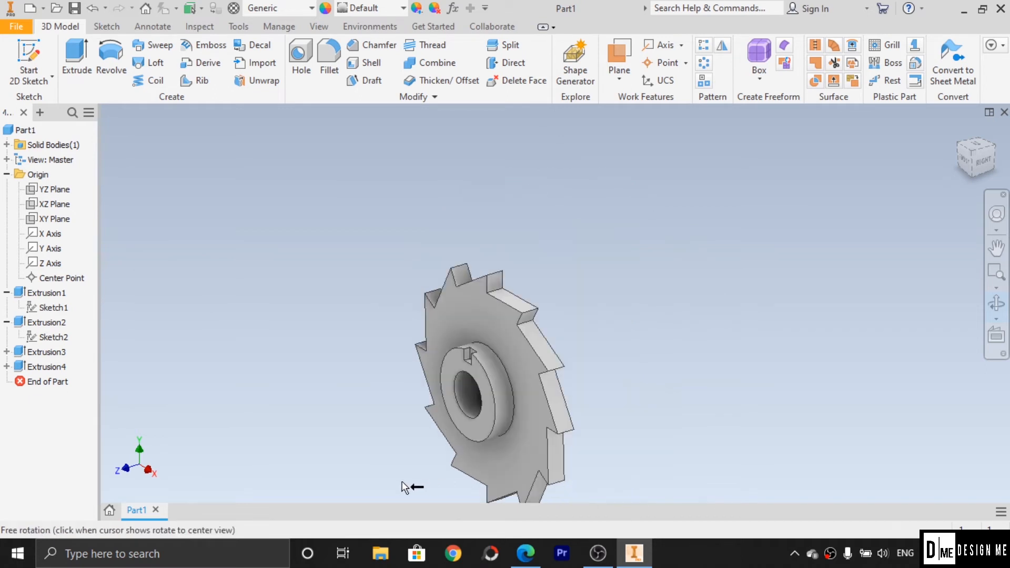
scroll(401, 482, down, 3)
key(Escape)
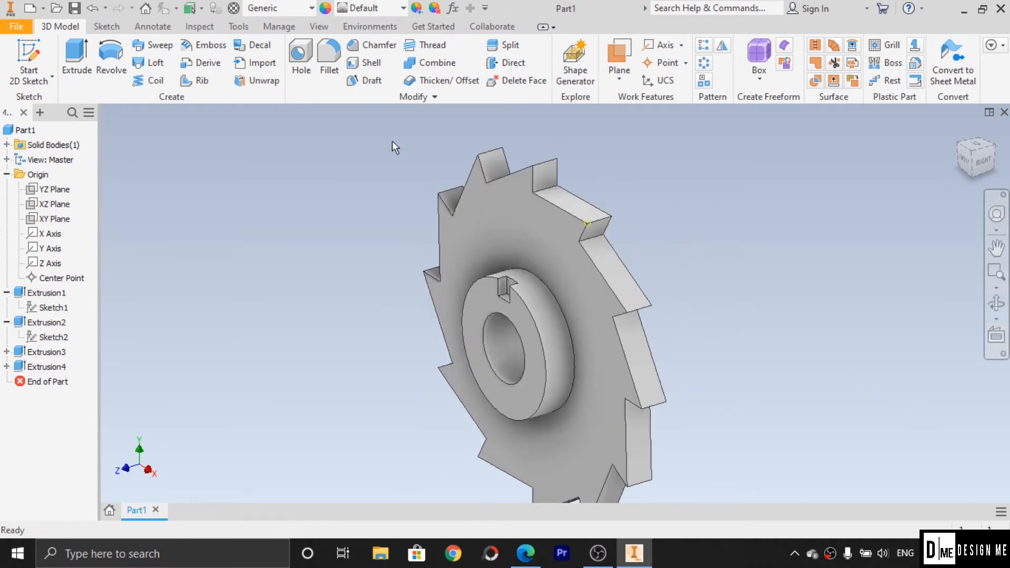
Apply a Machined appearance from the Inventor Material Library to the whole ratchet wheel.
click(403, 8)
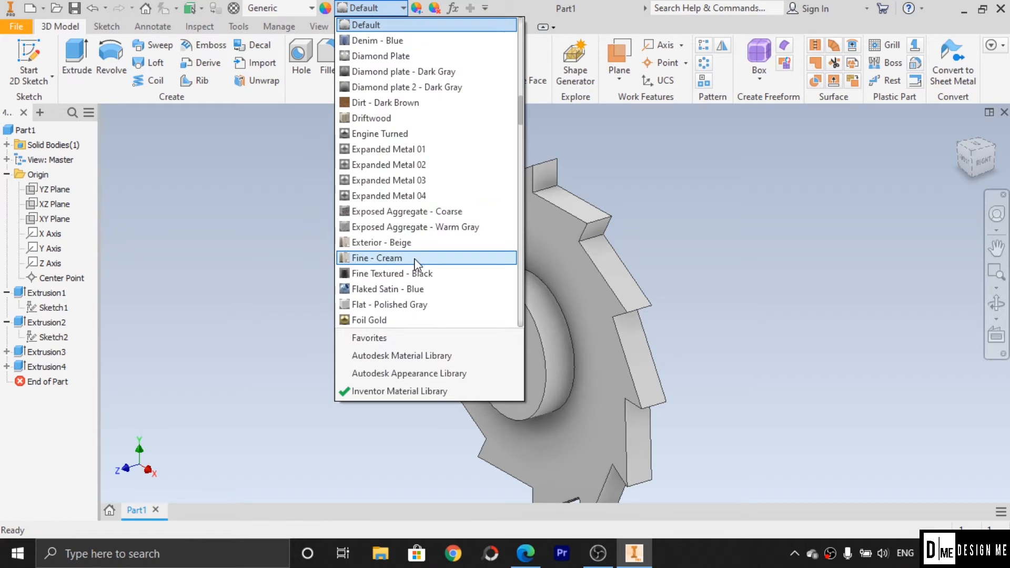
scroll(434, 276, down, 4)
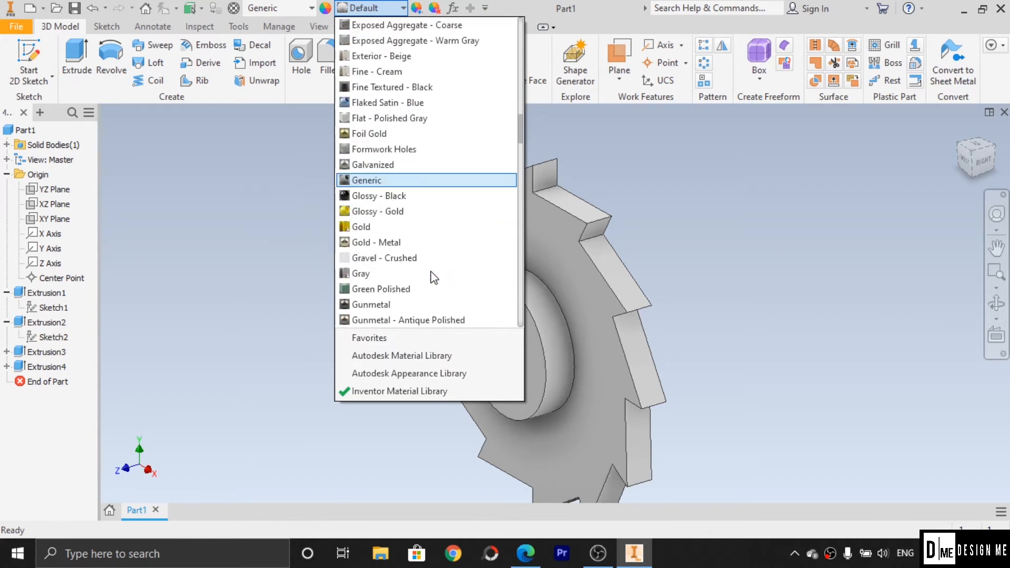
scroll(434, 277, up, 3)
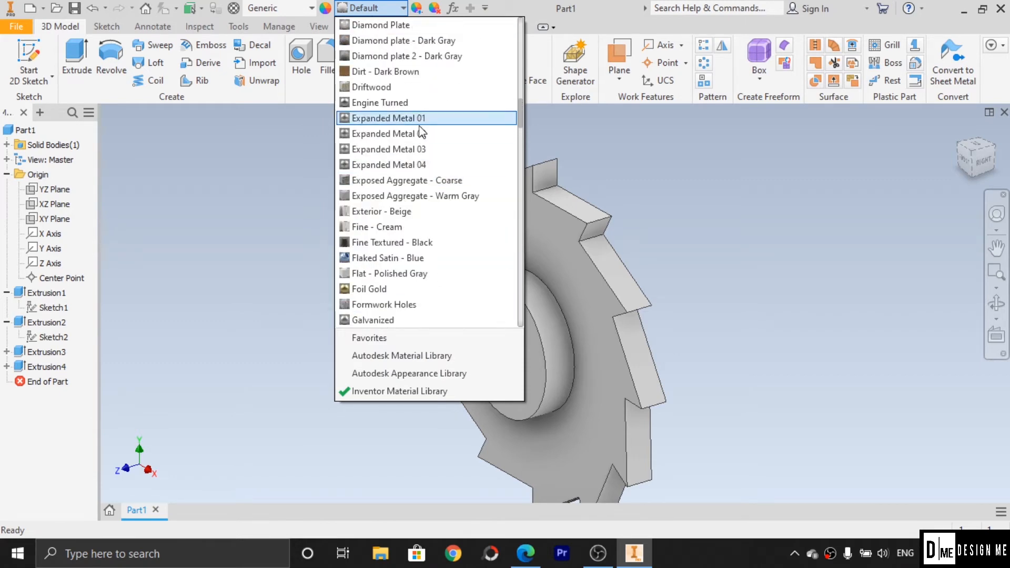
scroll(422, 135, down, 8)
click(410, 72)
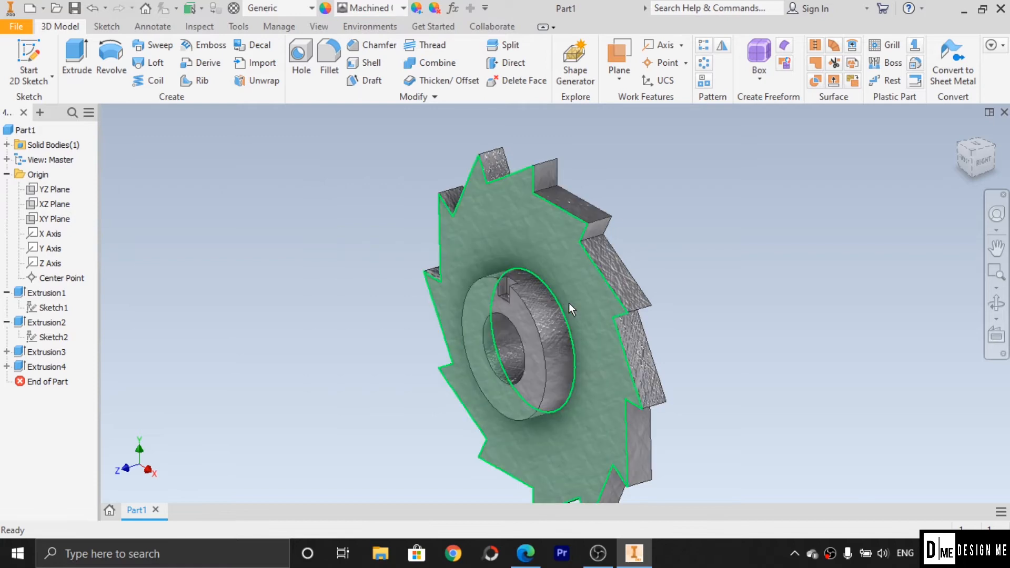
Examine the textured wheel's hub, bore and teeth from several angles, and return to the PDF drawing.
shift+middle_drag(530, 394, 745, 334)
shift+middle_drag(647, 503, 638, 482)
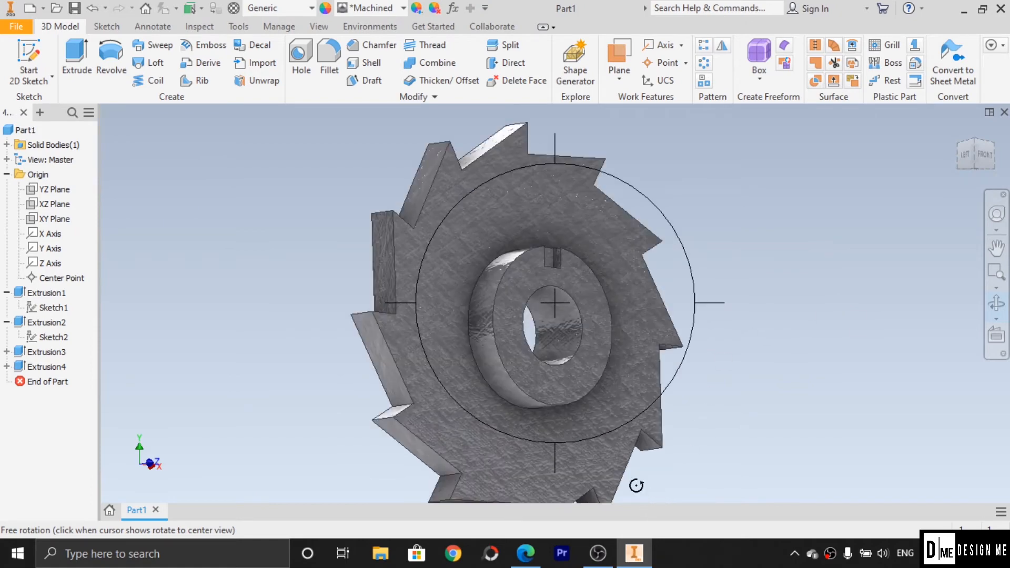
mouse_move(512, 560)
click(516, 558)
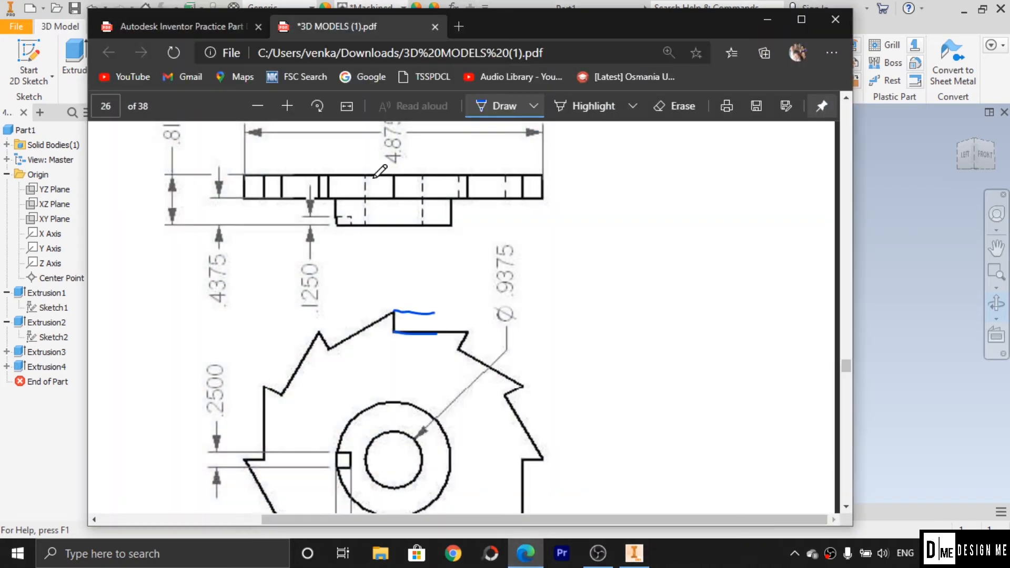
Examine the Drill Bit drawing on sheet 11 of the Autodesk practice PDF, including its shank, flute height, pitch and cut profiles.
click(230, 24)
scroll(406, 288, up, 2)
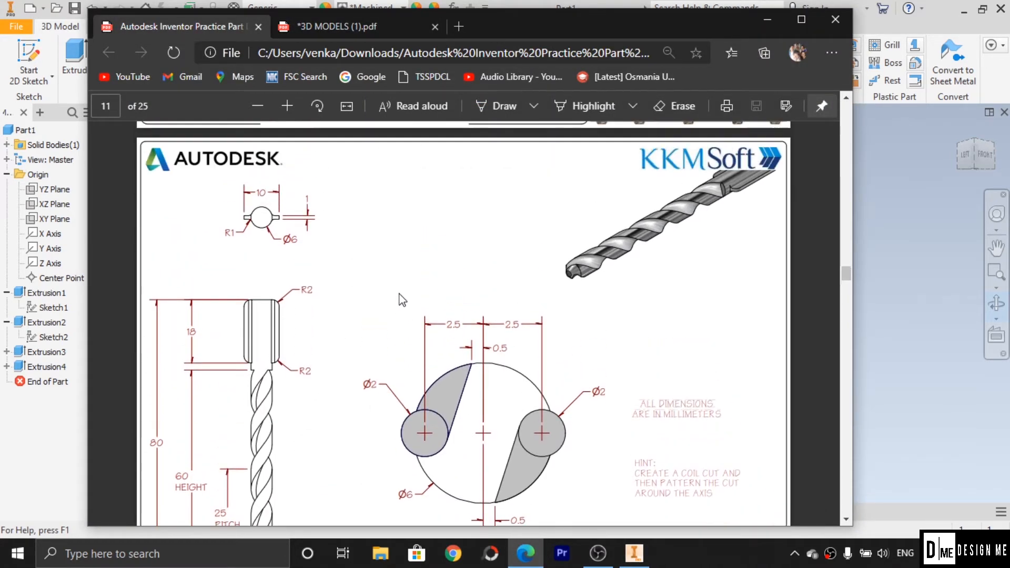
scroll(608, 258, down, 1)
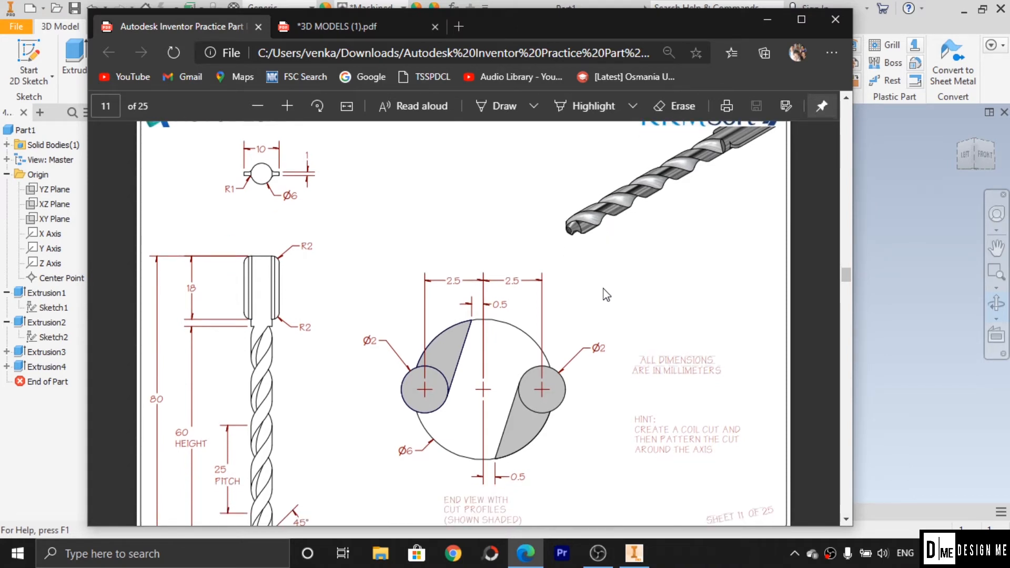
scroll(605, 297, down, 1)
scroll(599, 297, up, 1)
scroll(598, 301, up, 2)
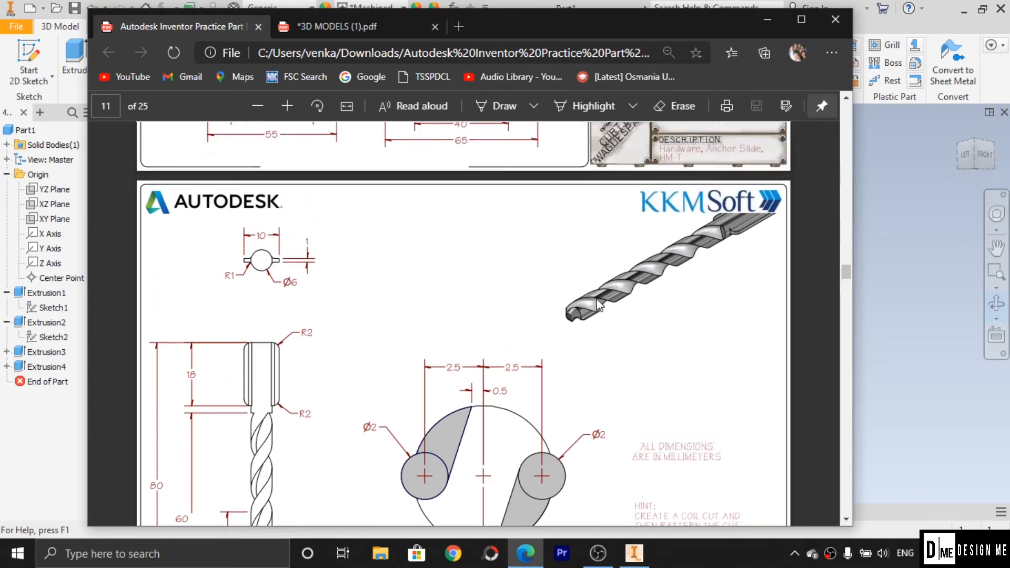
scroll(594, 303, down, 3)
scroll(592, 304, down, 2)
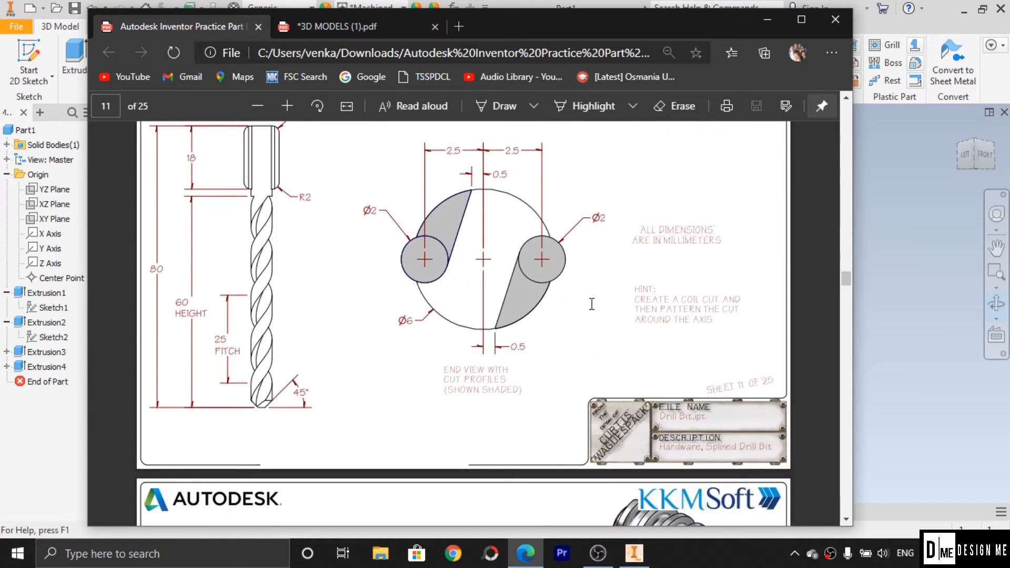
scroll(592, 304, up, 3)
scroll(591, 304, up, 1)
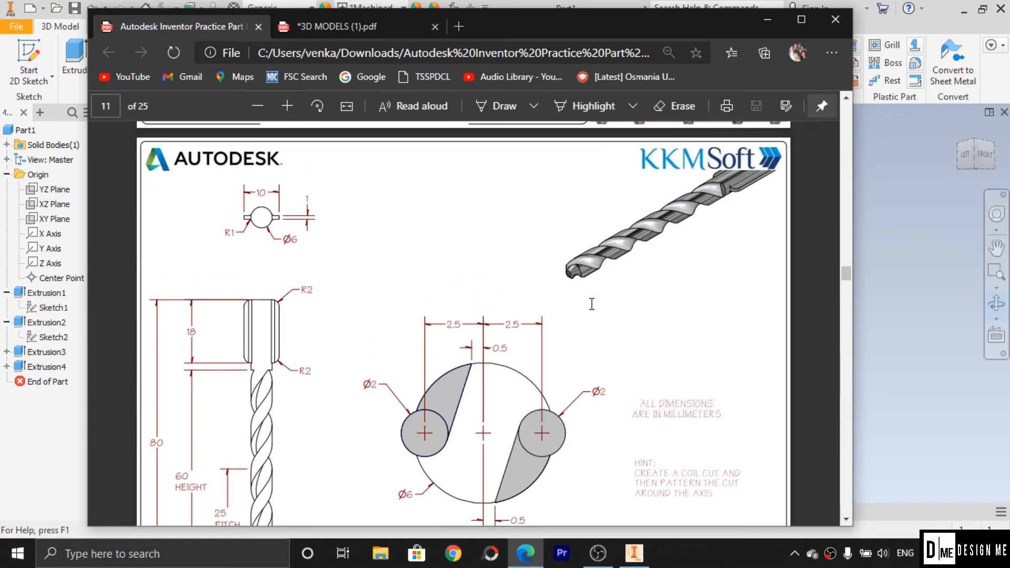
scroll(587, 312, down, 1)
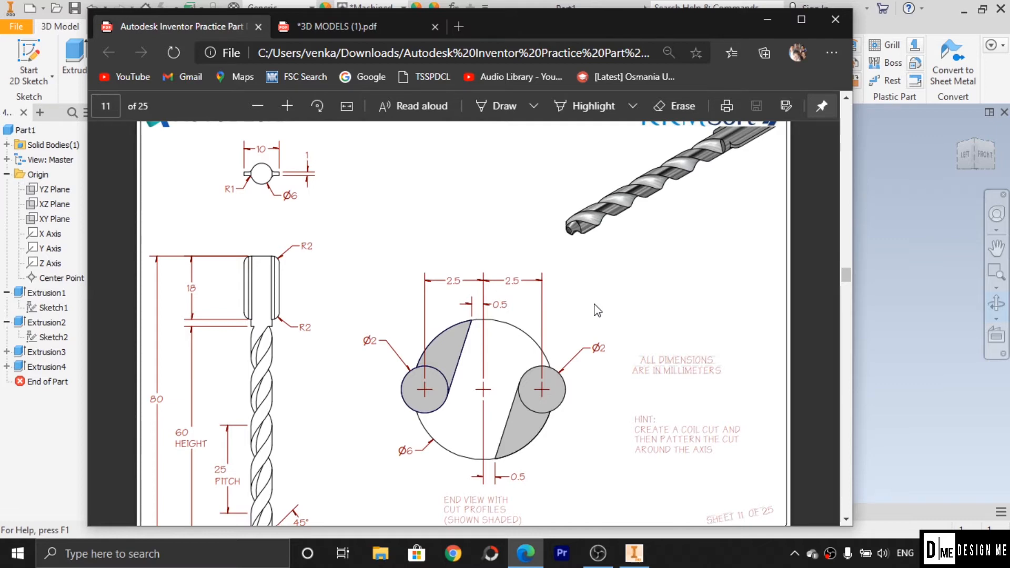
scroll(599, 309, down, 1)
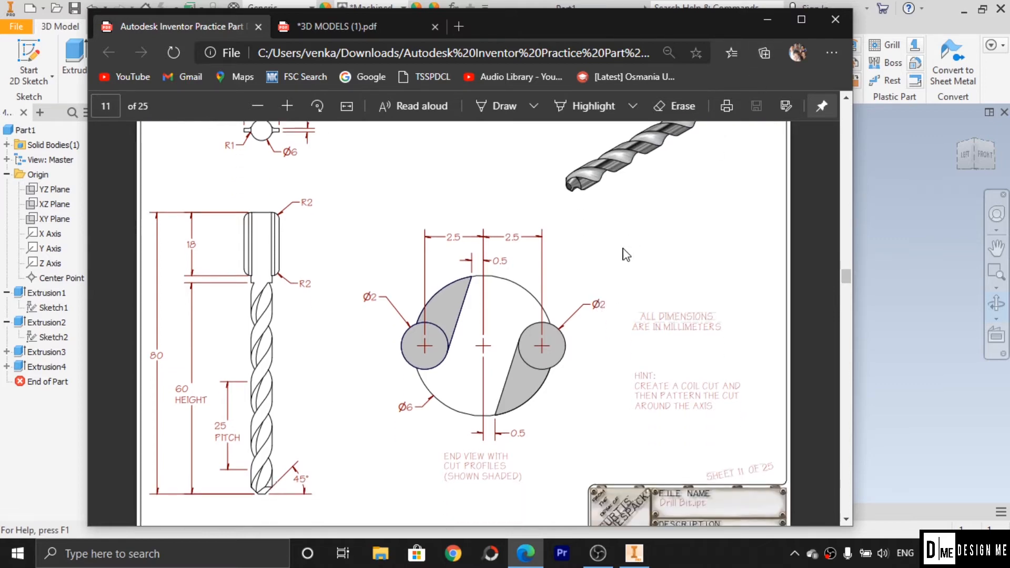
scroll(626, 336, down, 1)
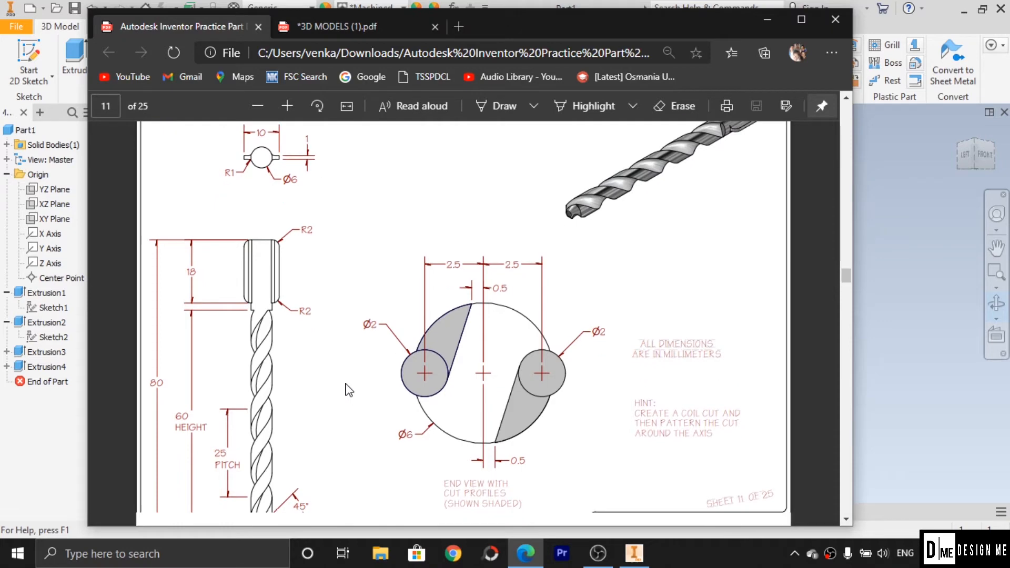
scroll(314, 410, up, 1)
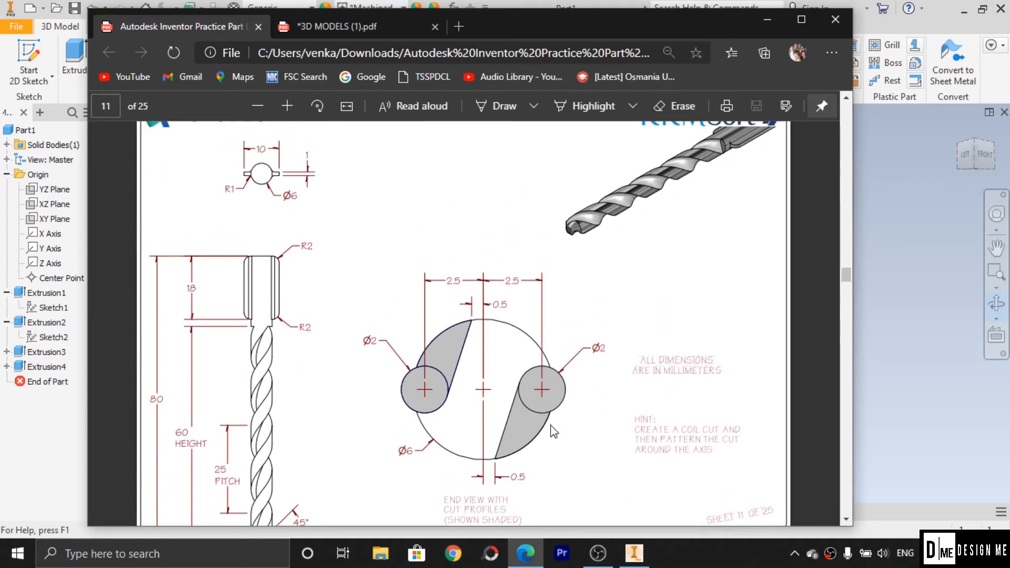
scroll(468, 413, up, 3)
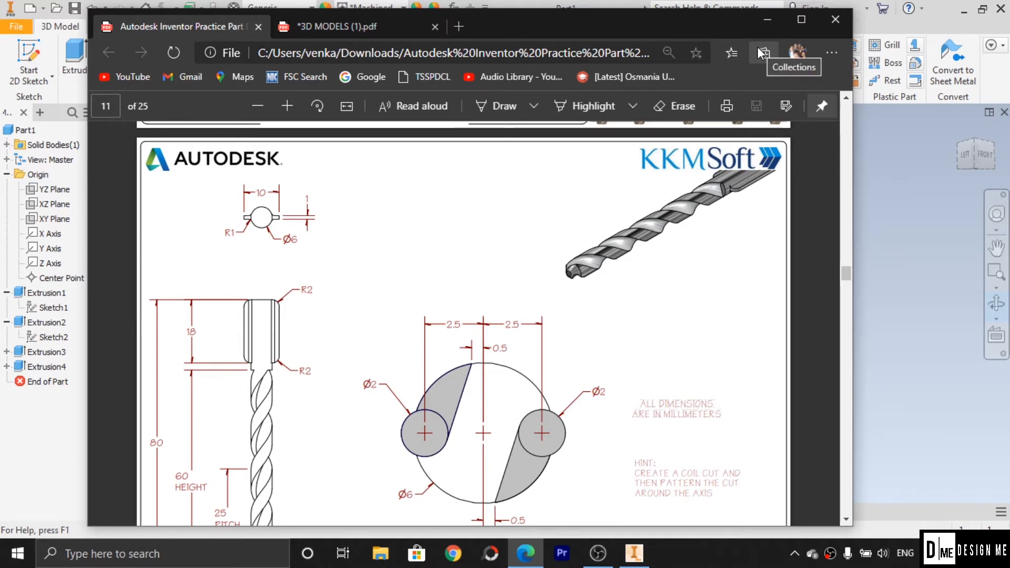
Return to Inventor, dismiss the missing-assembly message, and create a new metric part from the Standard (mm).ipt template.
click(766, 21)
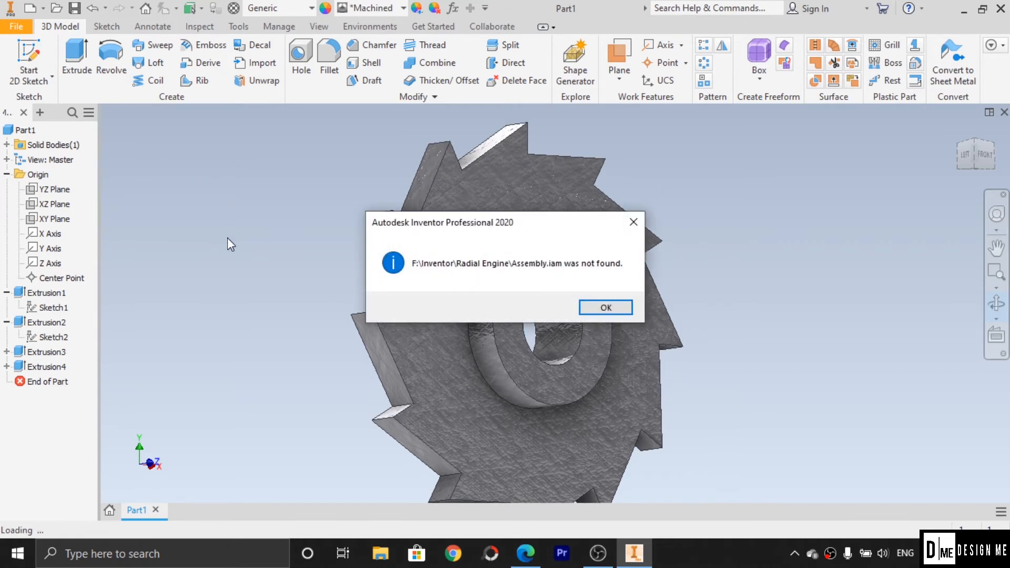
click(633, 222)
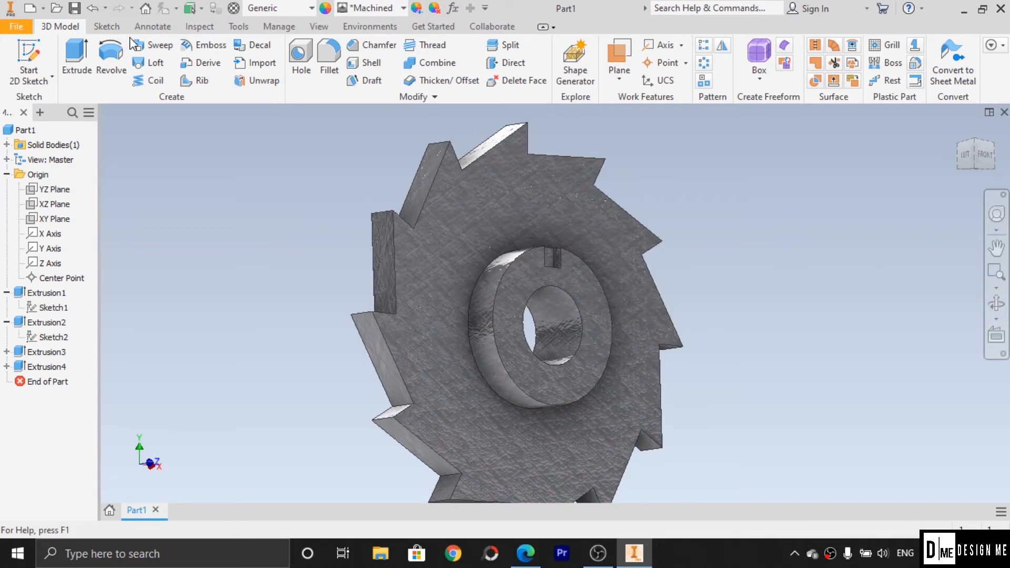
click(49, 81)
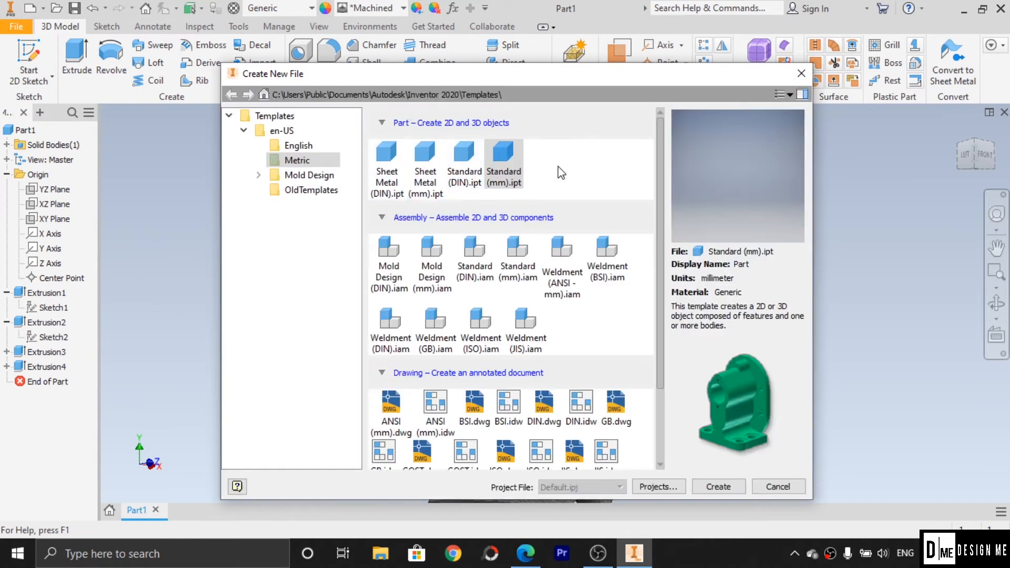
click(730, 487)
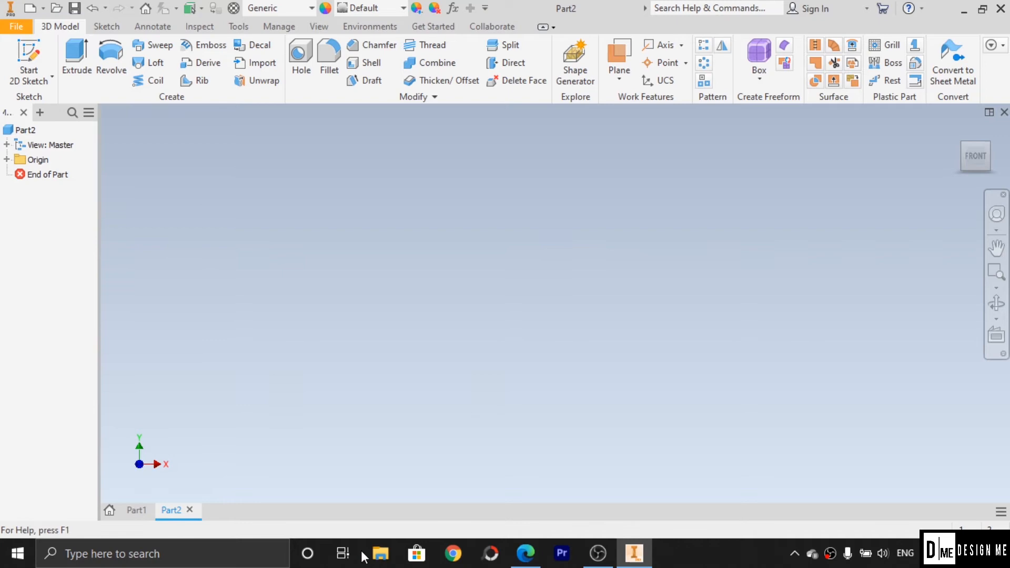
Consult the drill bit drawing for the body diameter, and sketch a 6 mm circle centred on the origin of the XZ plane.
click(525, 552)
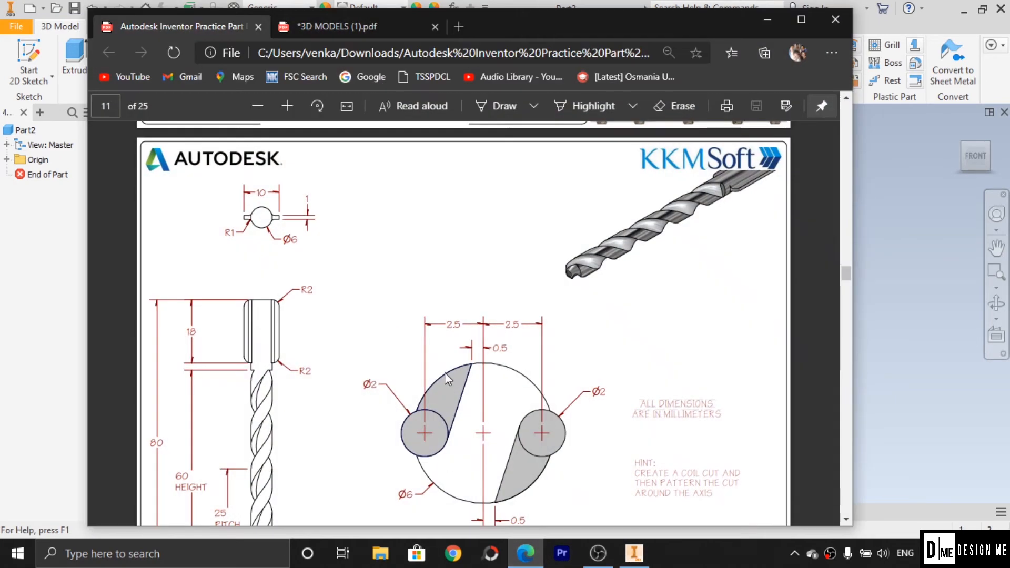
scroll(458, 372, down, 1)
scroll(458, 373, down, 1)
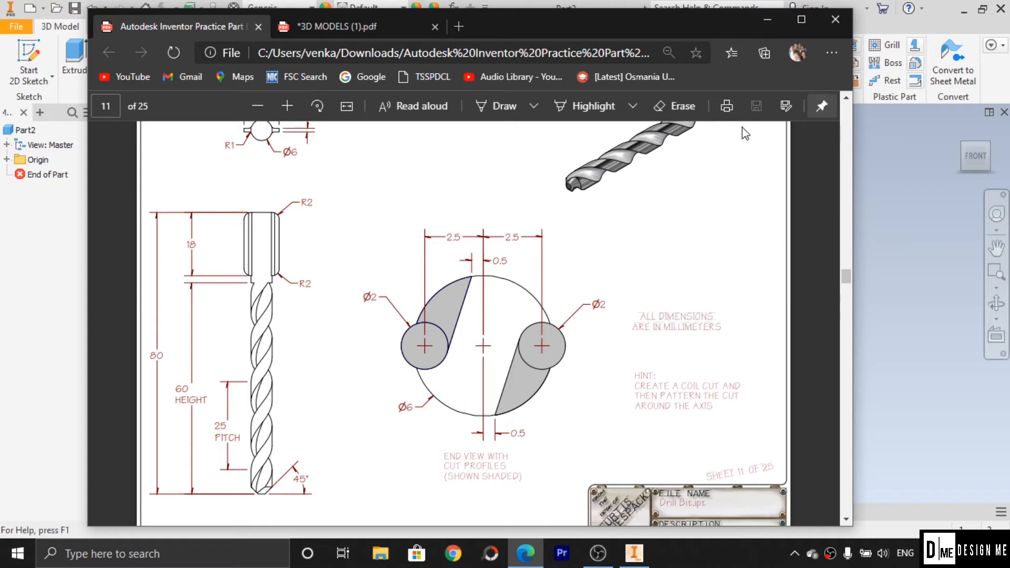
click(415, 403)
click(768, 21)
click(29, 56)
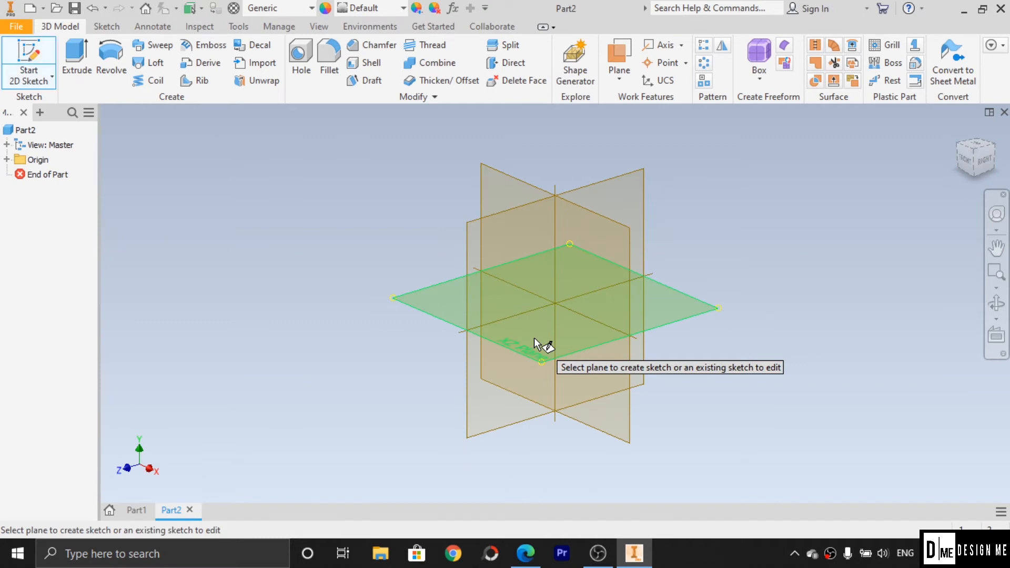
click(535, 337)
click(111, 53)
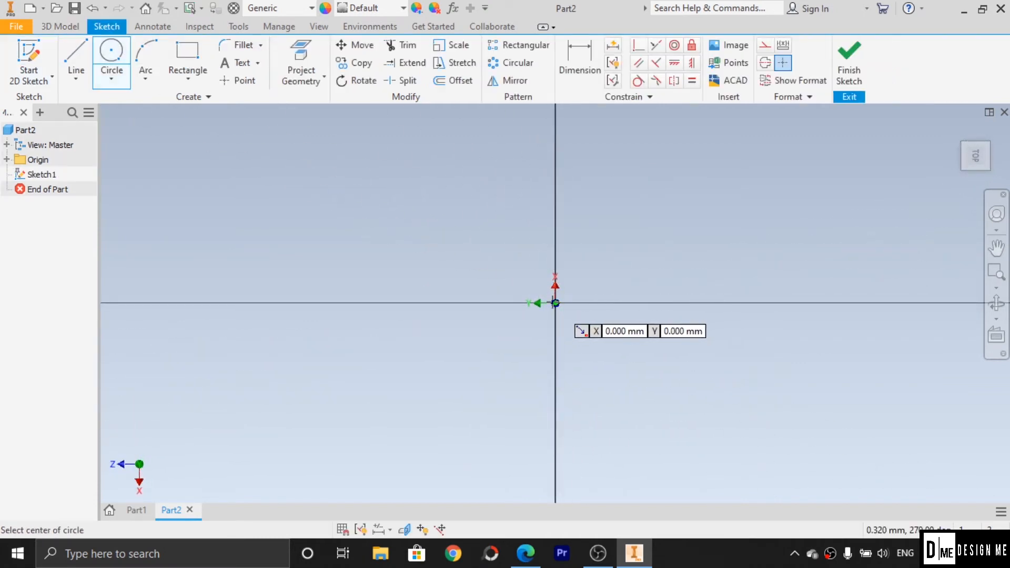
click(555, 303)
key(Escape)
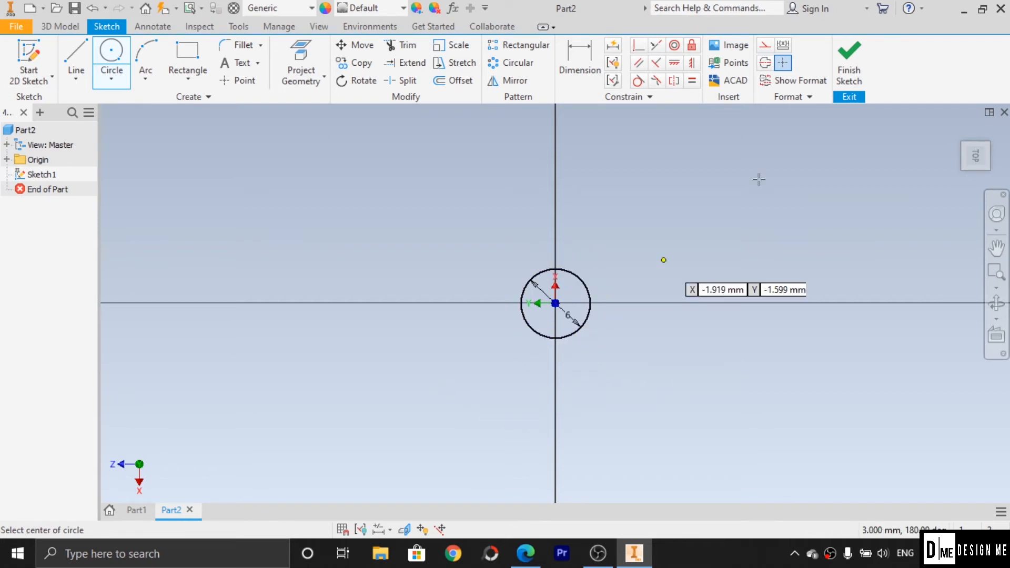
click(842, 67)
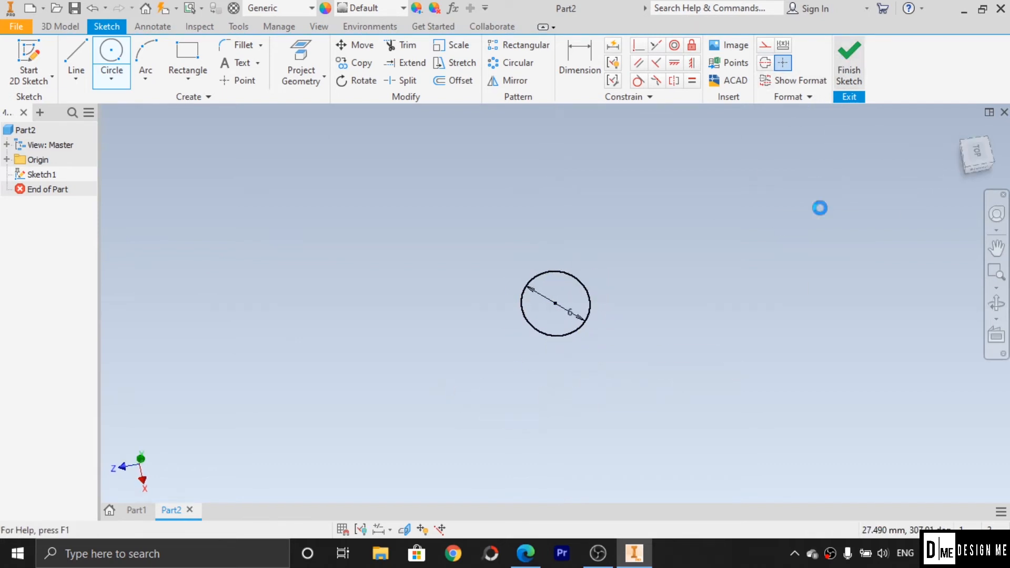
Extrude the 6 mm circle asymmetrically, with 20 mm for Distance A and 60 mm for Distance B, checking the lengths against the drawing.
click(76, 56)
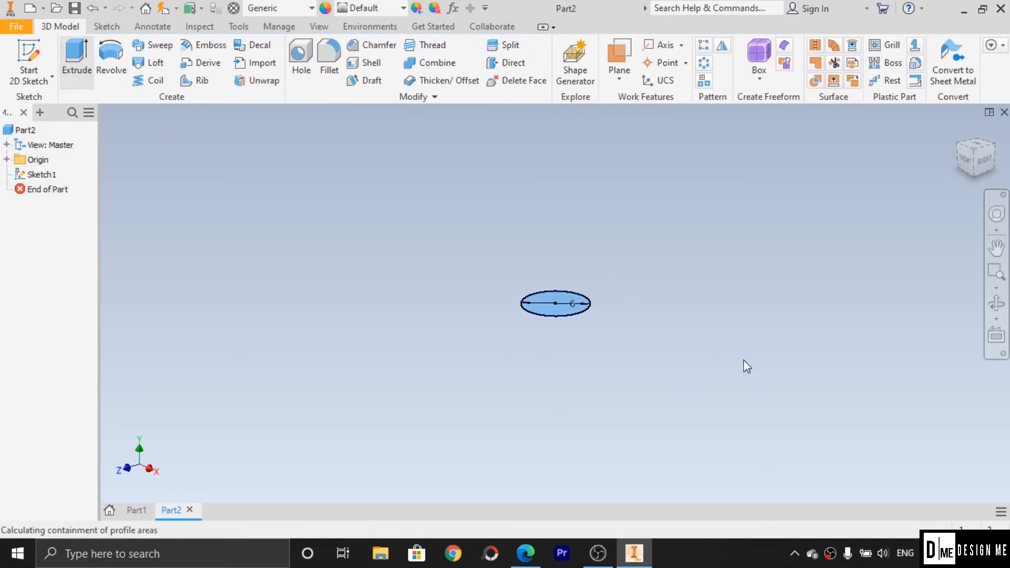
key(alt+Tab)
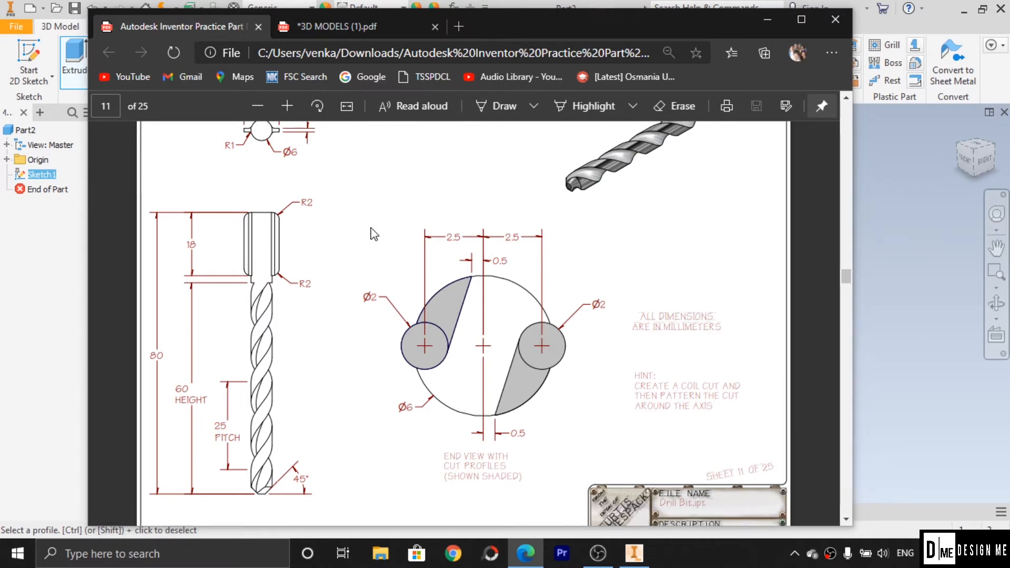
key(alt+Tab)
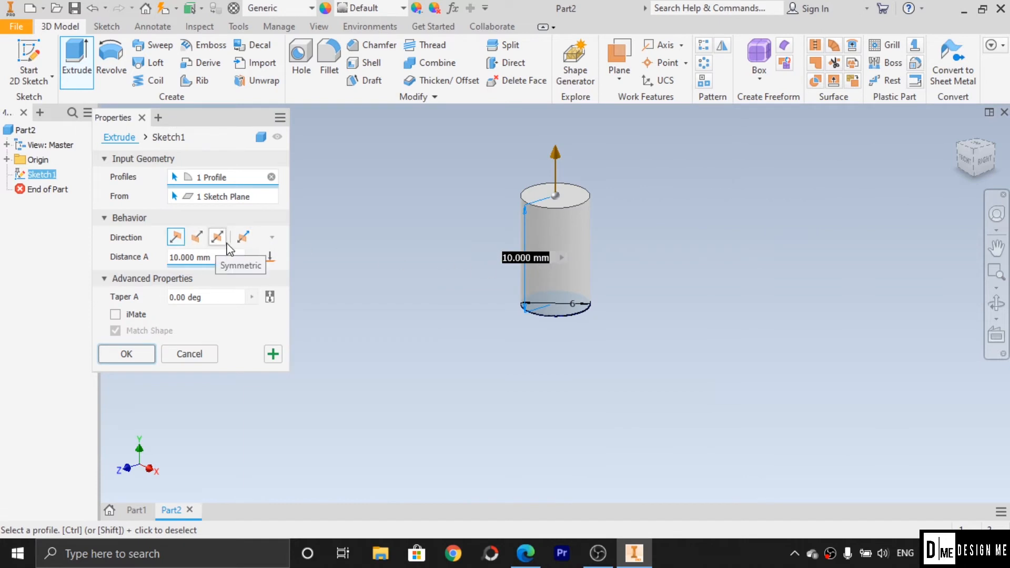
click(243, 238)
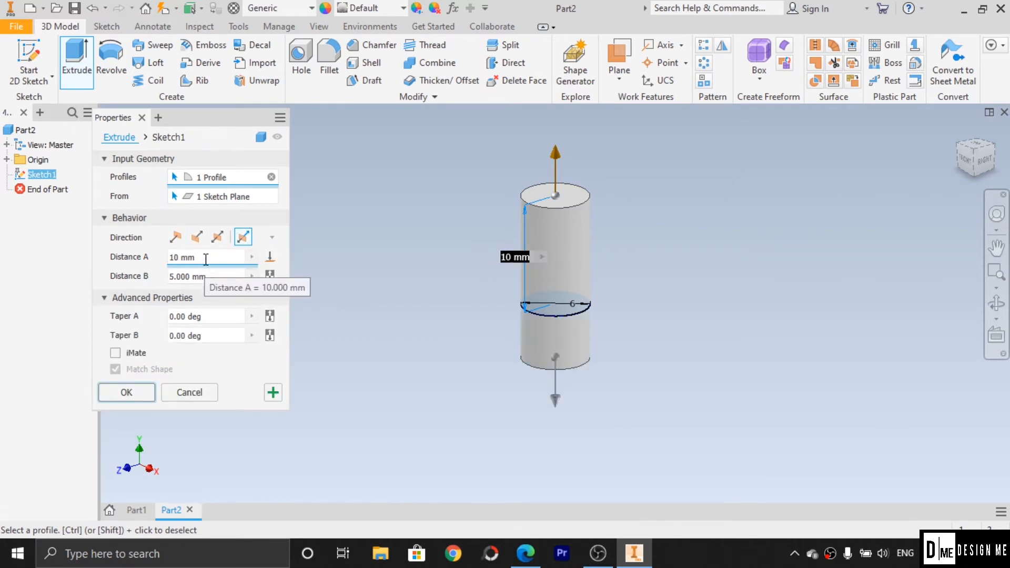
drag(205, 259, 150, 276)
text(60)
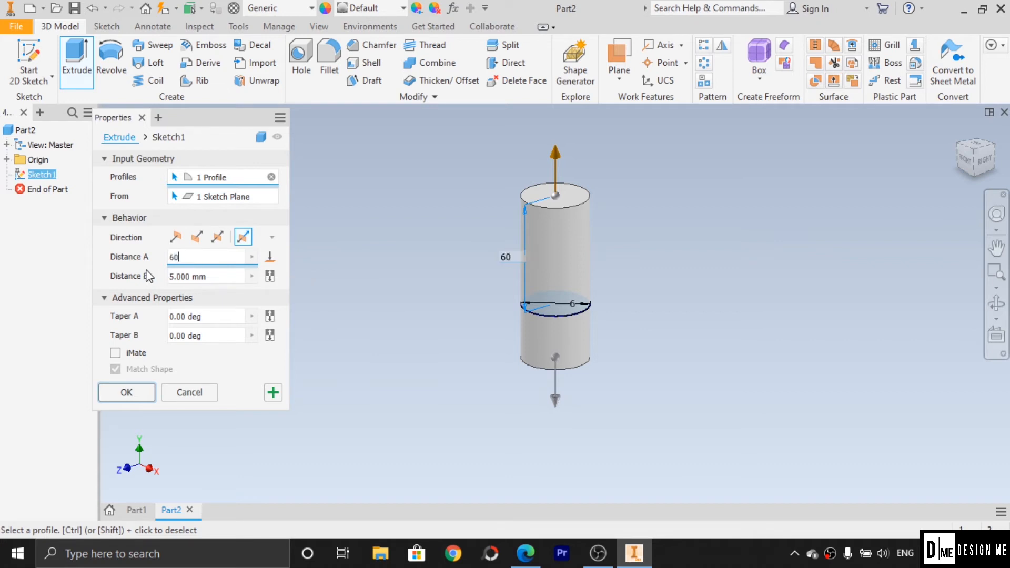
key(BackSpace)
key(BackSpace)
text(2)
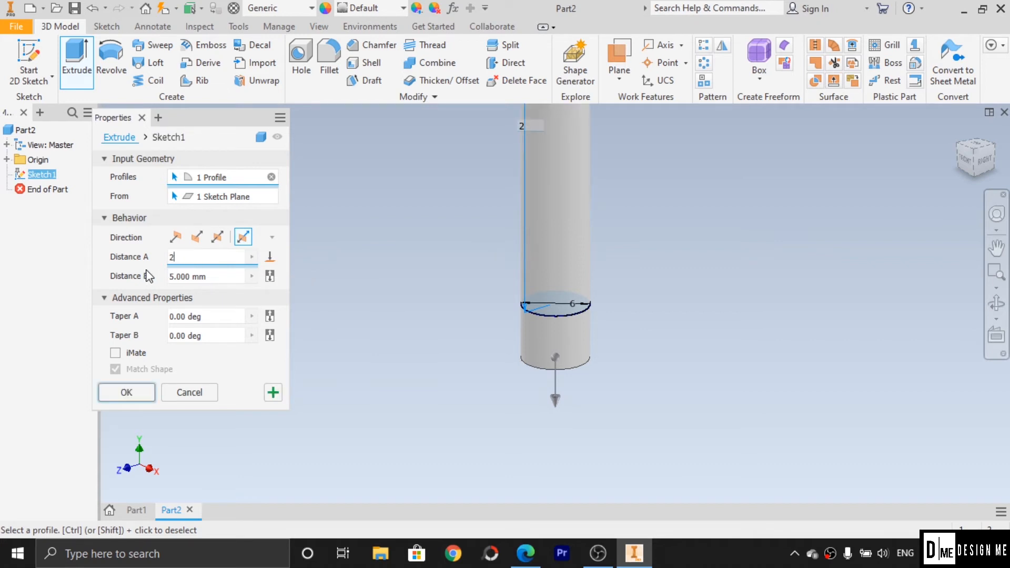
key(Tab)
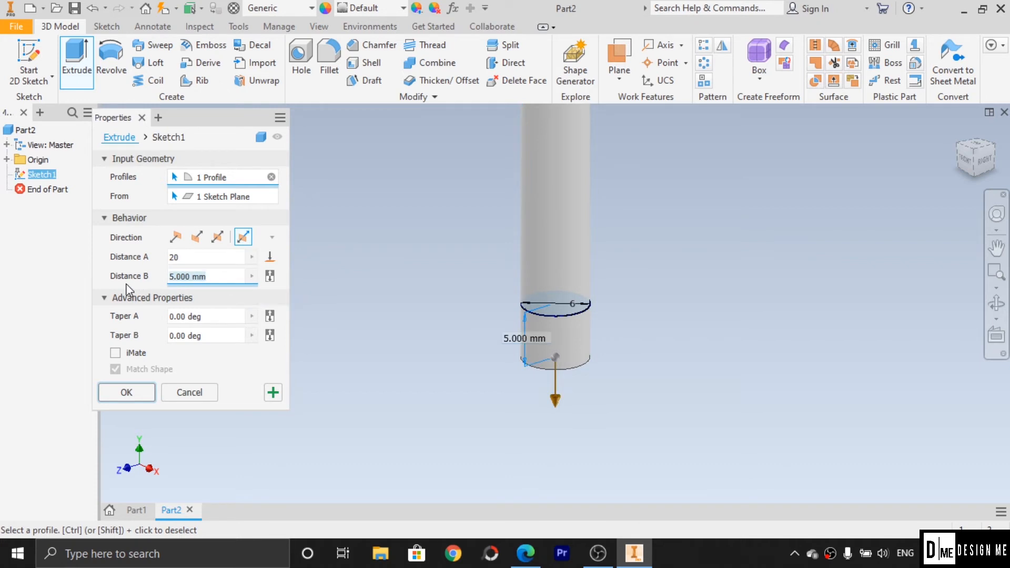
text(60)
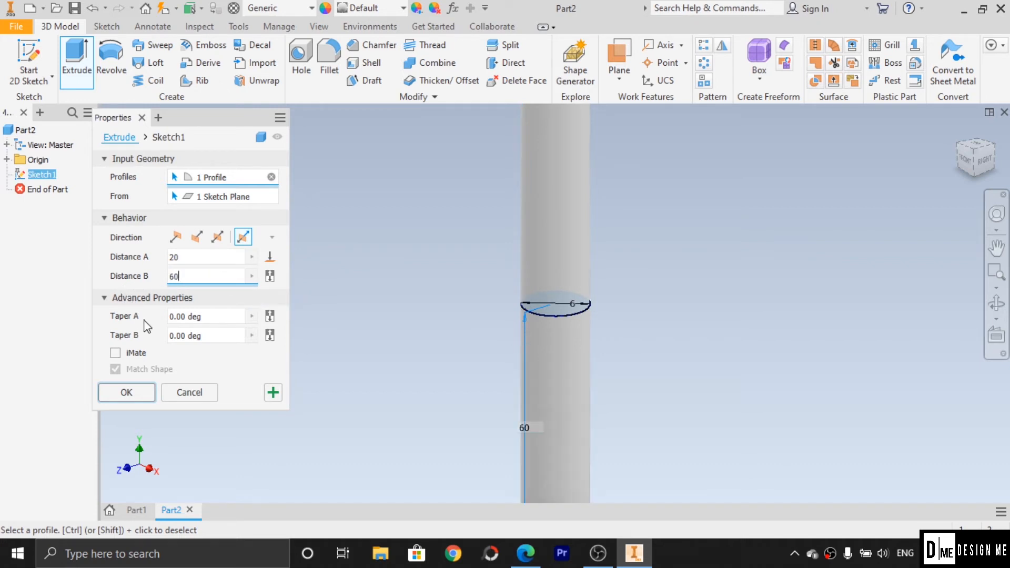
click(126, 392)
Examine the full length of the extruded drill bit cylinder from both ends.
scroll(737, 393, down, 4)
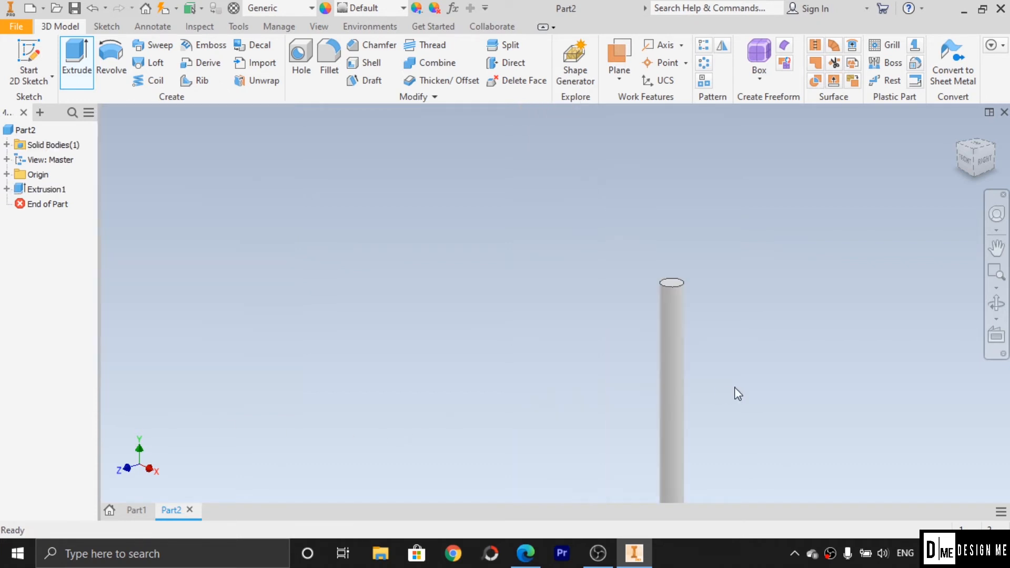
scroll(730, 437, up, 3)
click(996, 304)
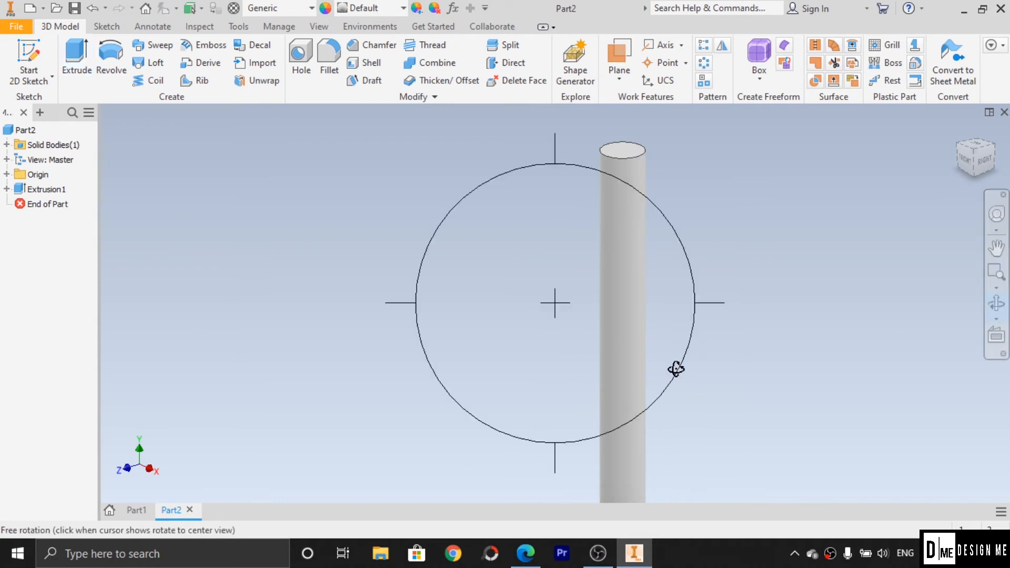
click(996, 247)
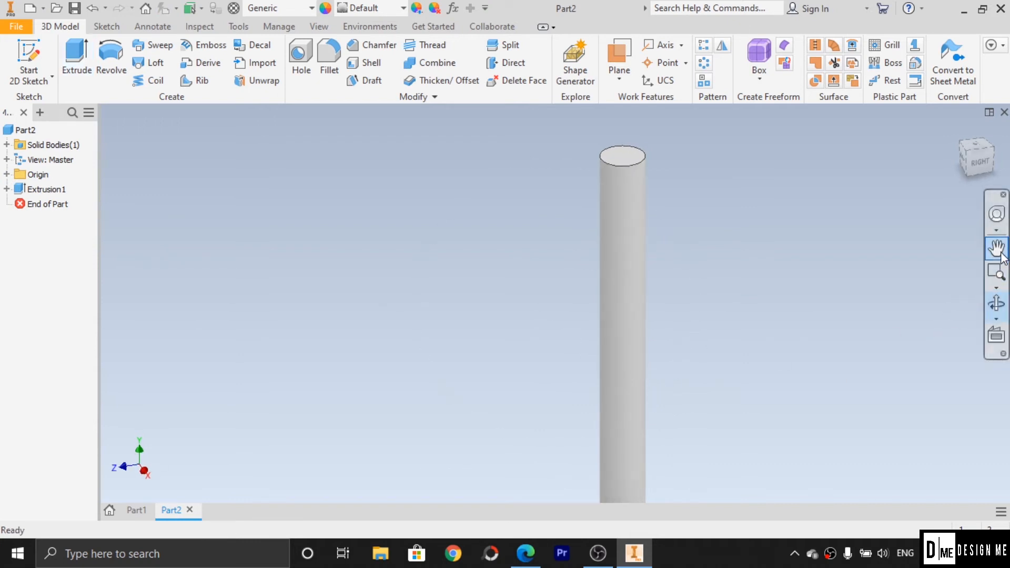
drag(626, 314, 520, 246)
scroll(518, 375, down, 3)
drag(538, 387, 542, 325)
key(Escape)
Expand the part's Origin folder to list its work planes and axes.
click(29, 60)
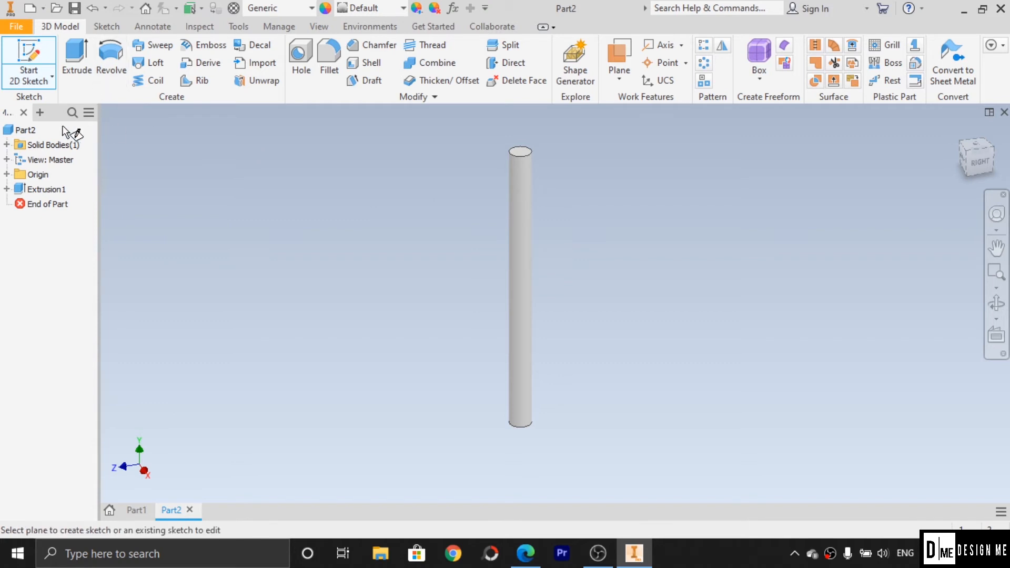
key(Escape)
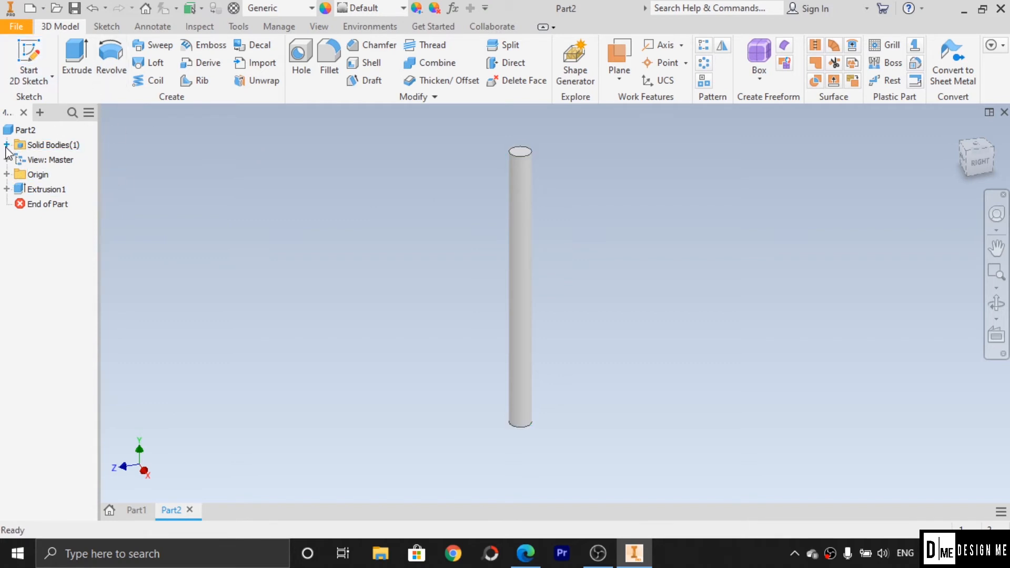
click(6, 174)
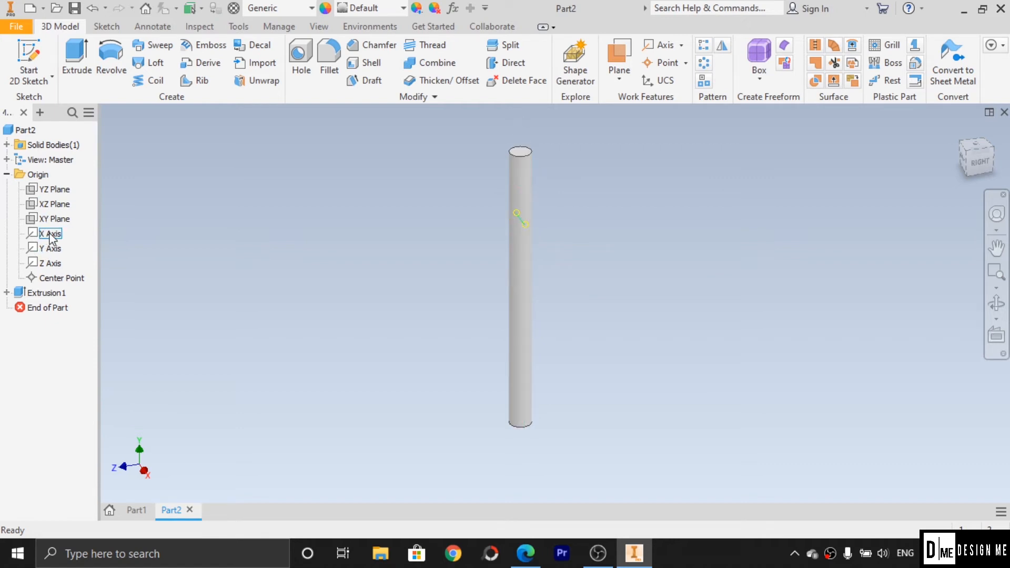
click(46, 266)
click(251, 258)
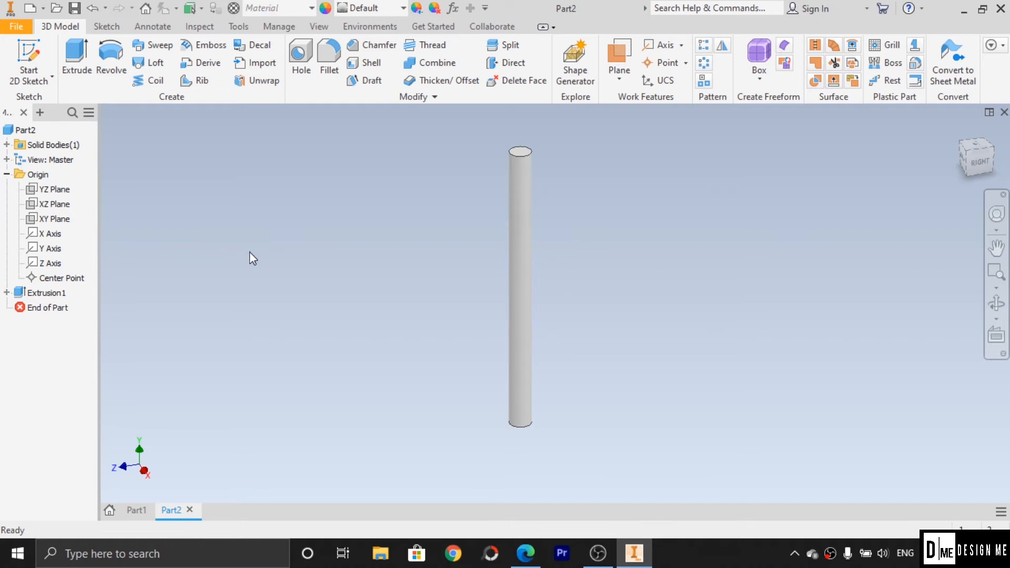
Check in the drill bit drawing where the flutes begin, temporarily marking that level with a line and erasing it.
click(527, 561)
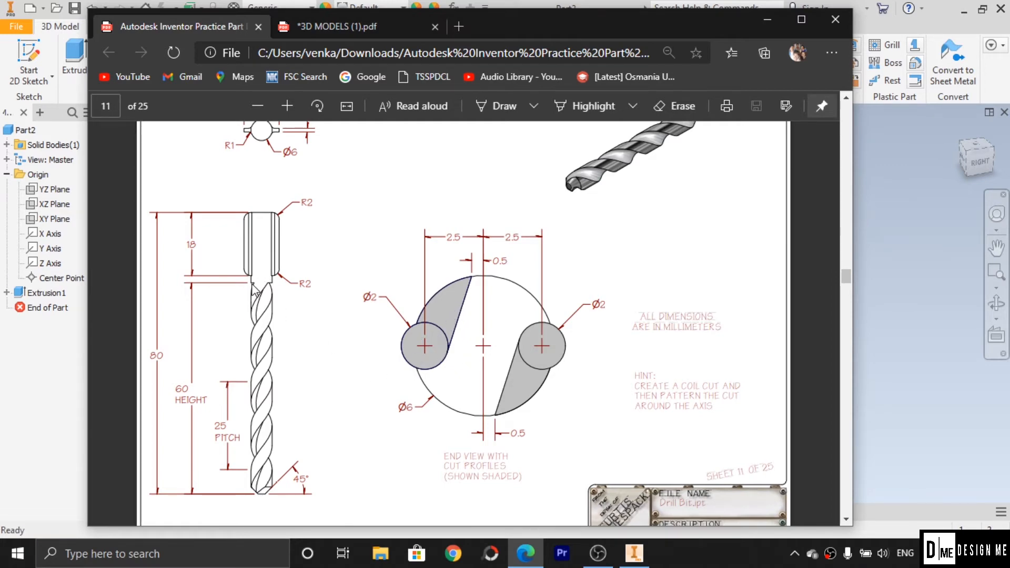
click(497, 105)
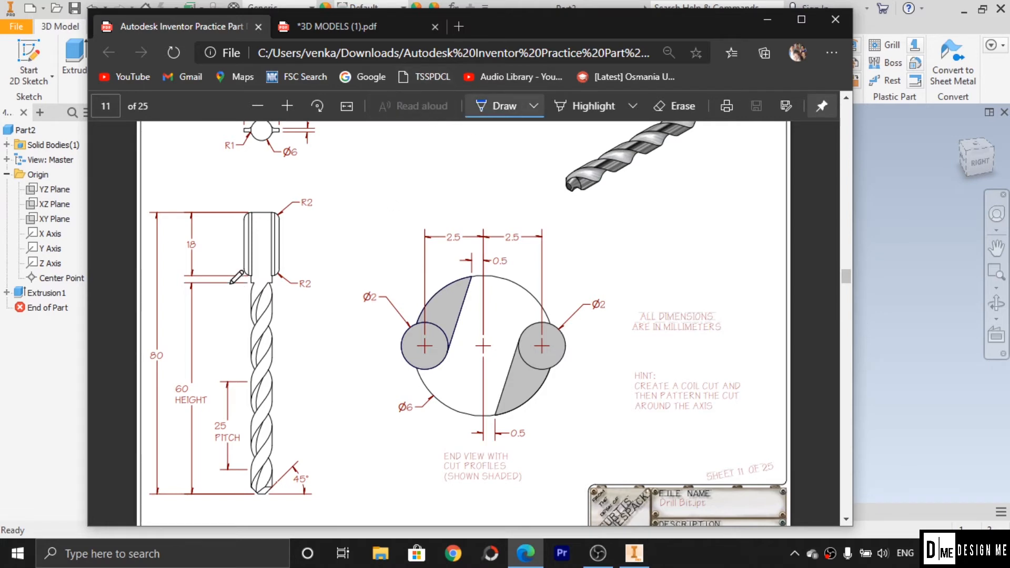
drag(229, 283, 292, 284)
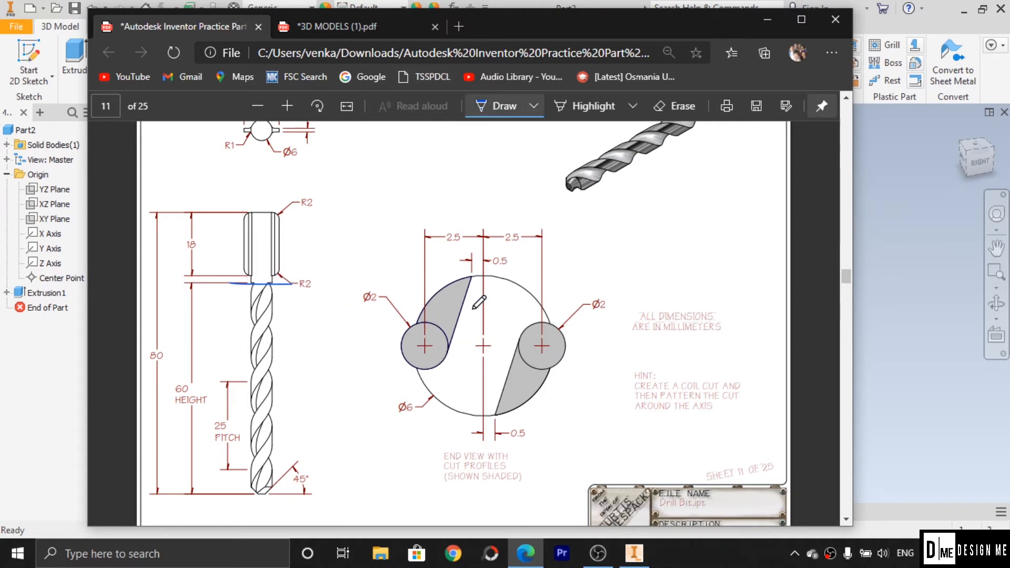
click(673, 106)
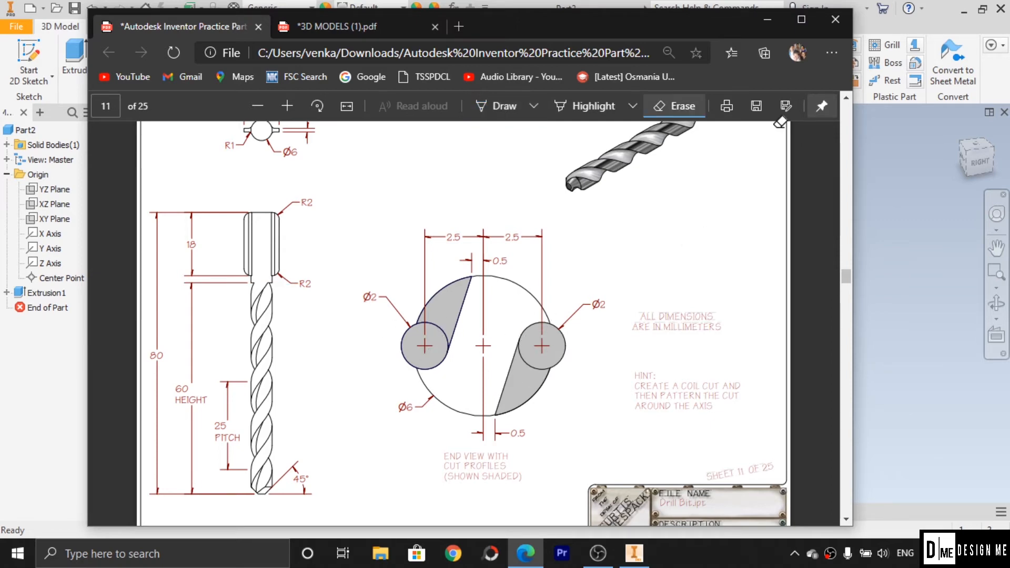
click(767, 20)
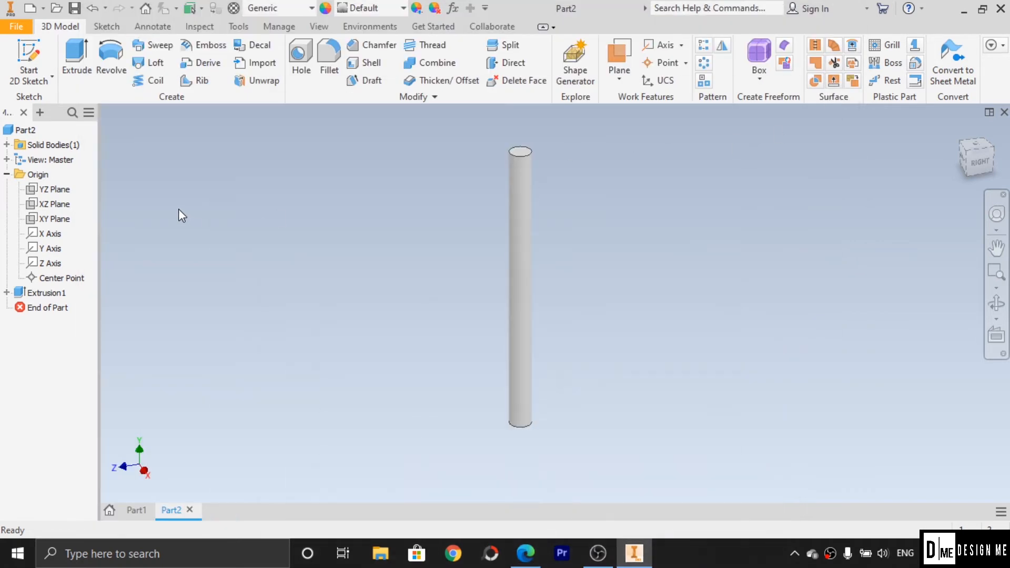
Create a new sketch on the XZ plane and slice the graphics to expose the cylinder's cross-section.
click(51, 210)
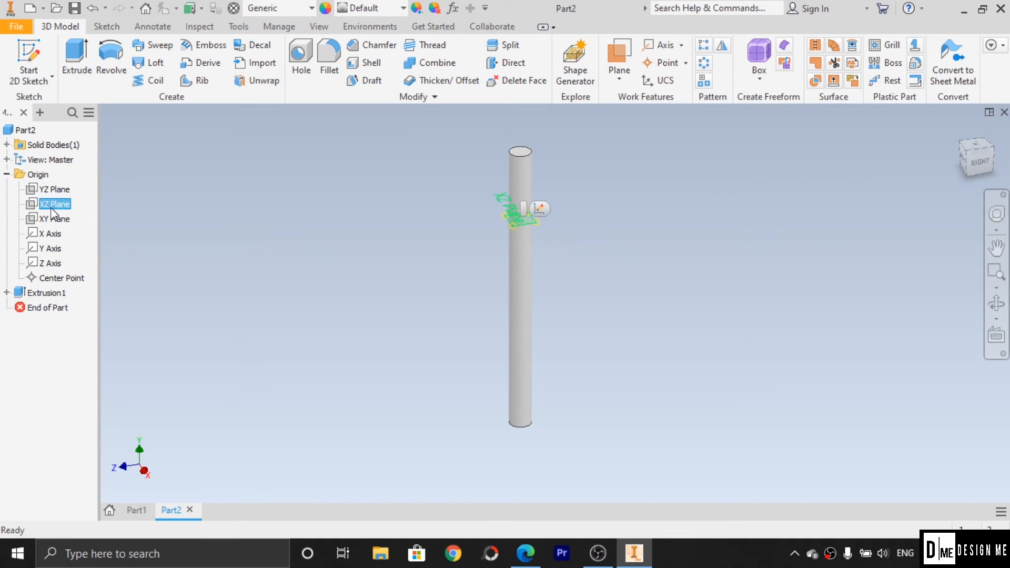
scroll(555, 239, up, 3)
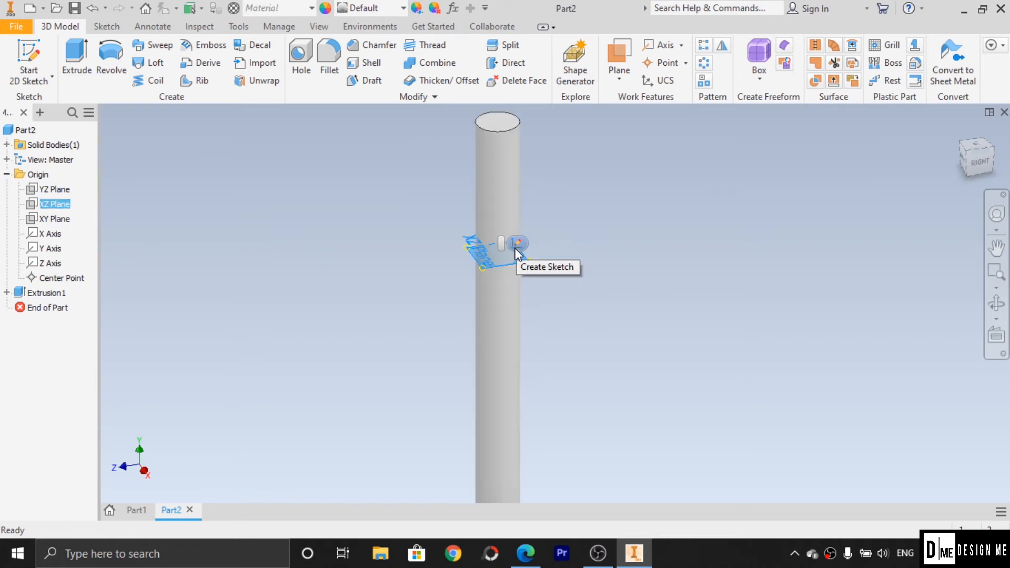
click(515, 244)
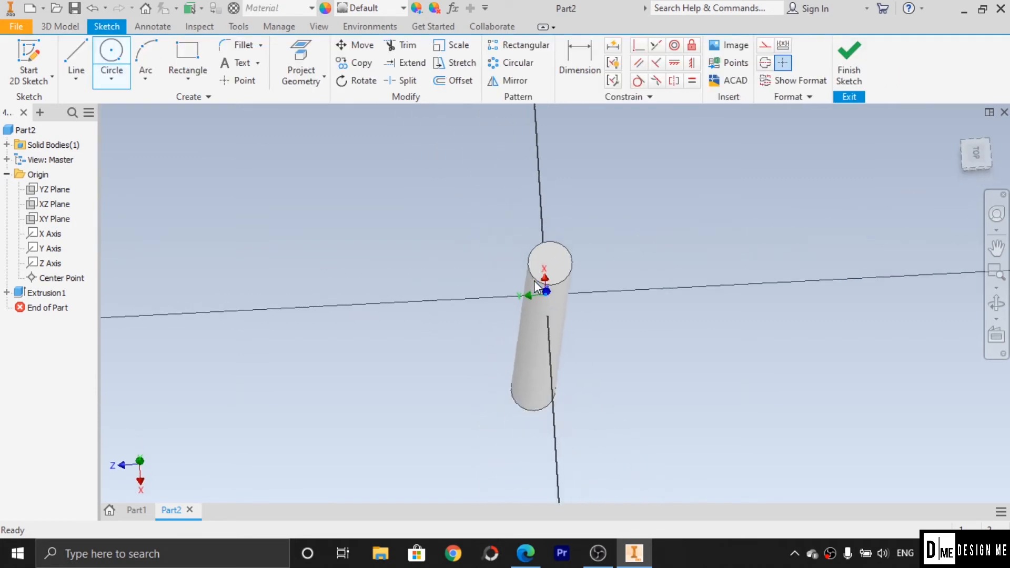
click(401, 529)
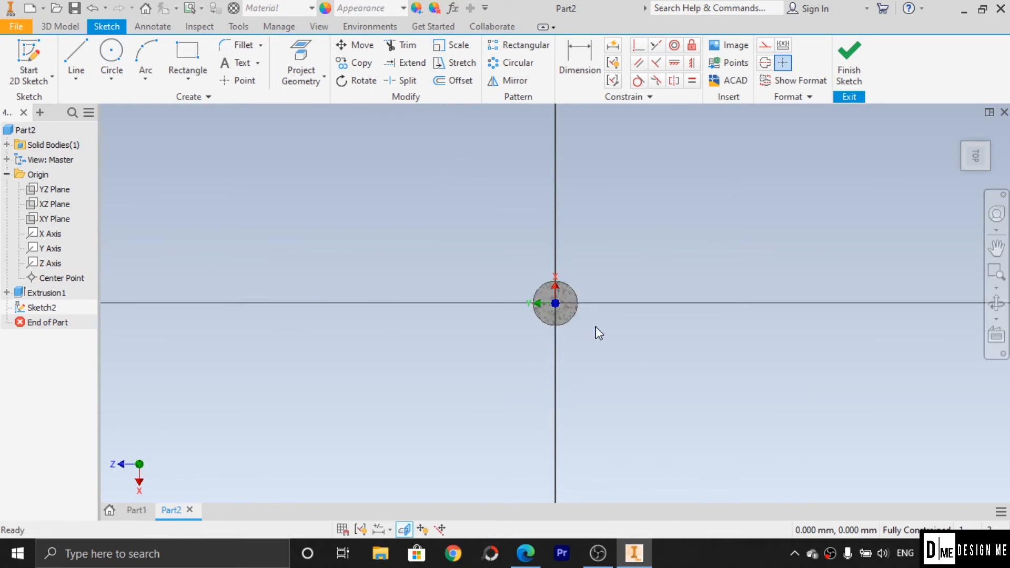
scroll(600, 309, down, 5)
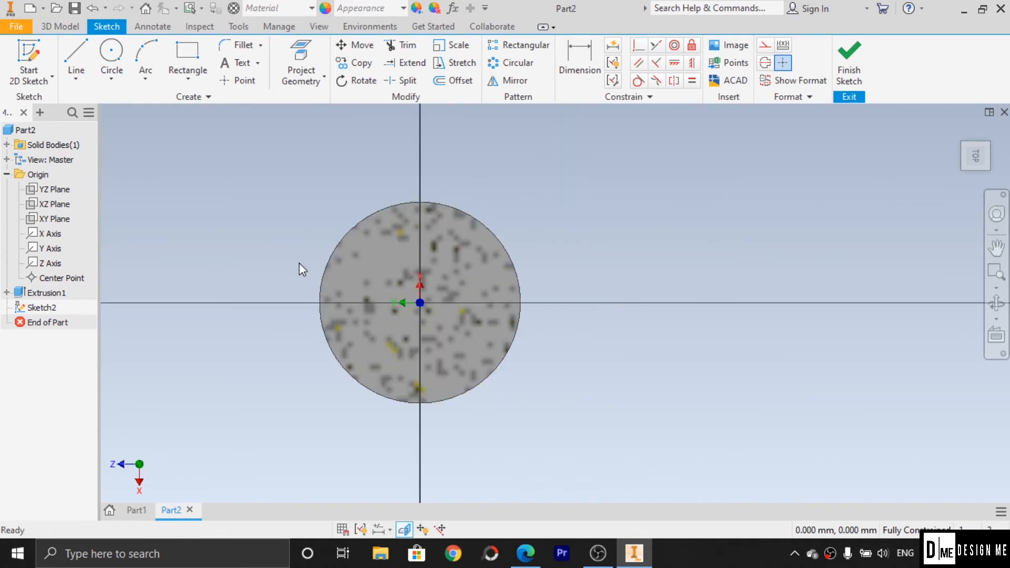
scroll(315, 269, down, 3)
scroll(351, 346, up, 5)
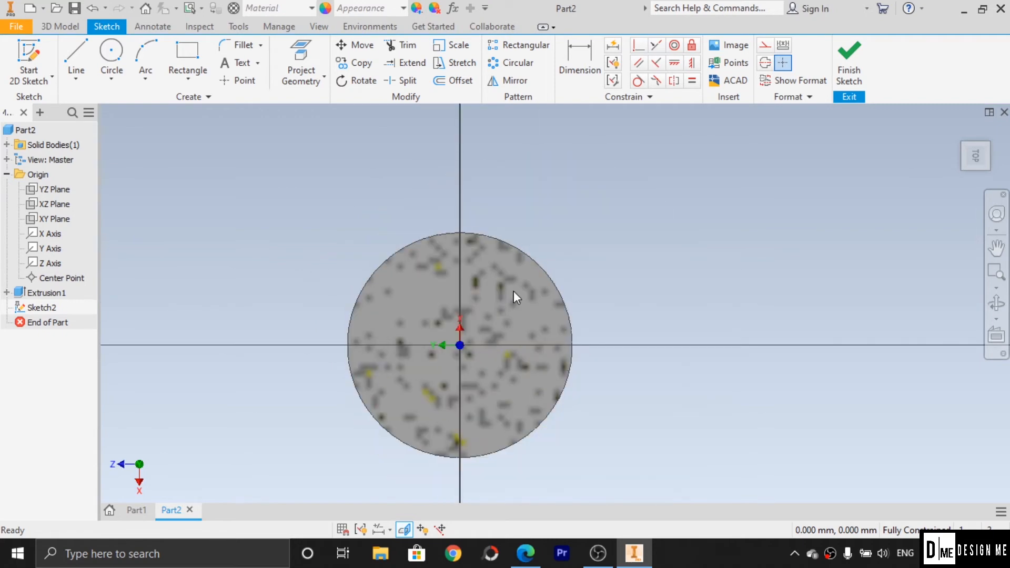
Consult the drawing's end view, and sketch a 2 mm diameter circle on the horizontal axis at the right edge of the cross-section.
click(526, 553)
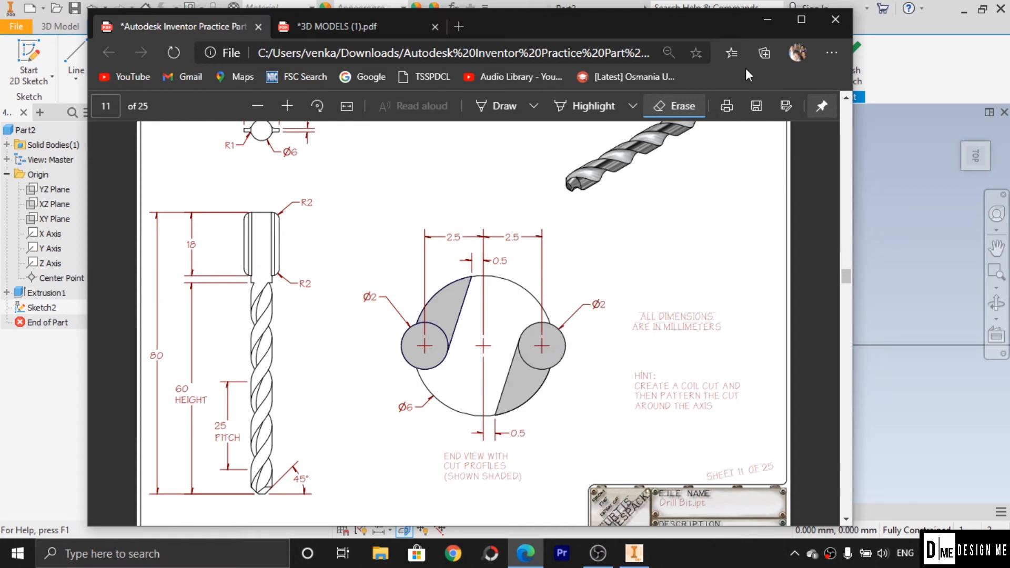
click(767, 21)
click(112, 53)
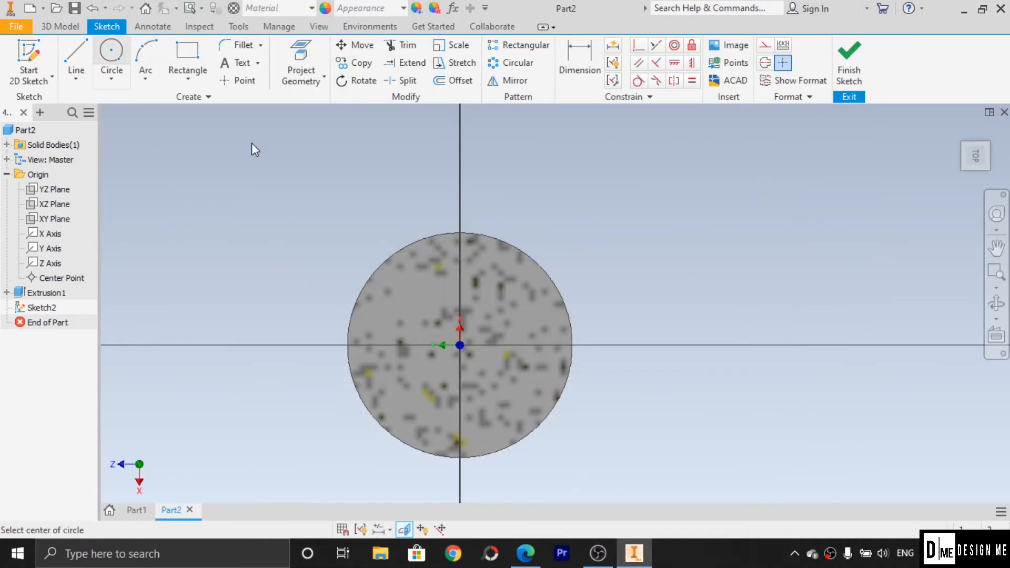
click(553, 346)
click(585, 364)
key(d)
click(588, 322)
click(601, 313)
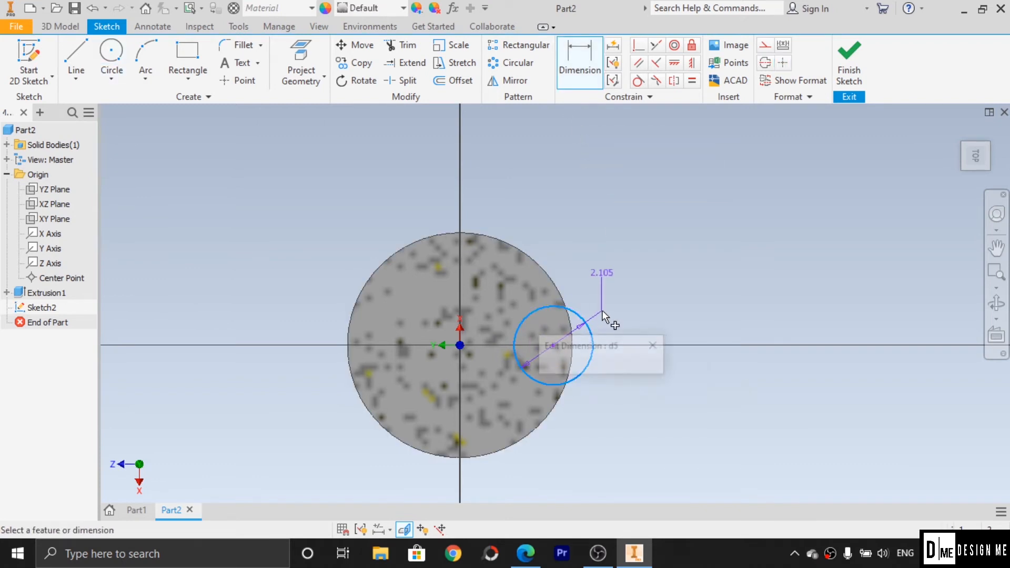
text(2.1047466)
key(Return)
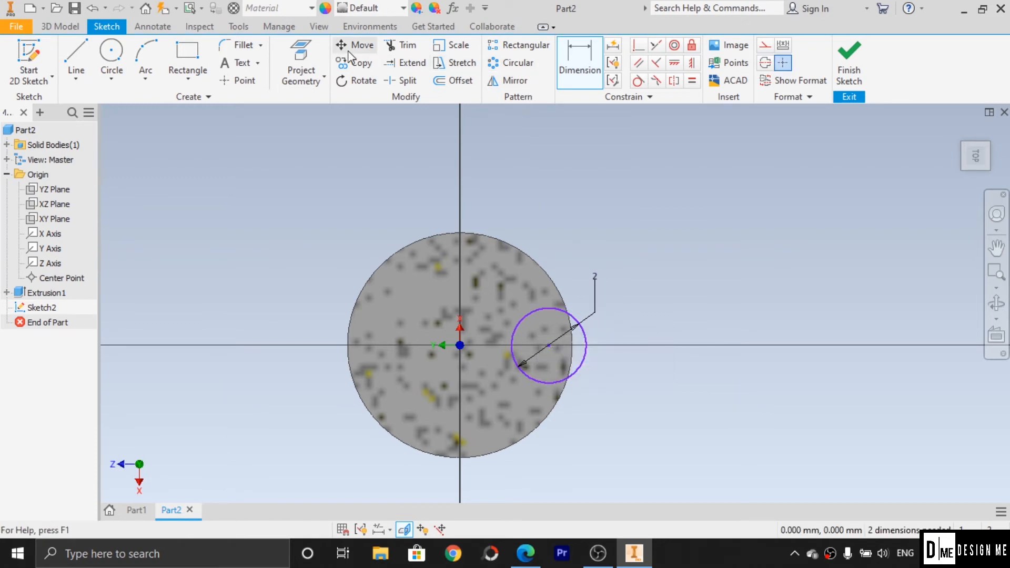
Sketch a second 2 mm diameter circle on the horizontal axis at the left edge of the cross-section.
key(c)
click(362, 346)
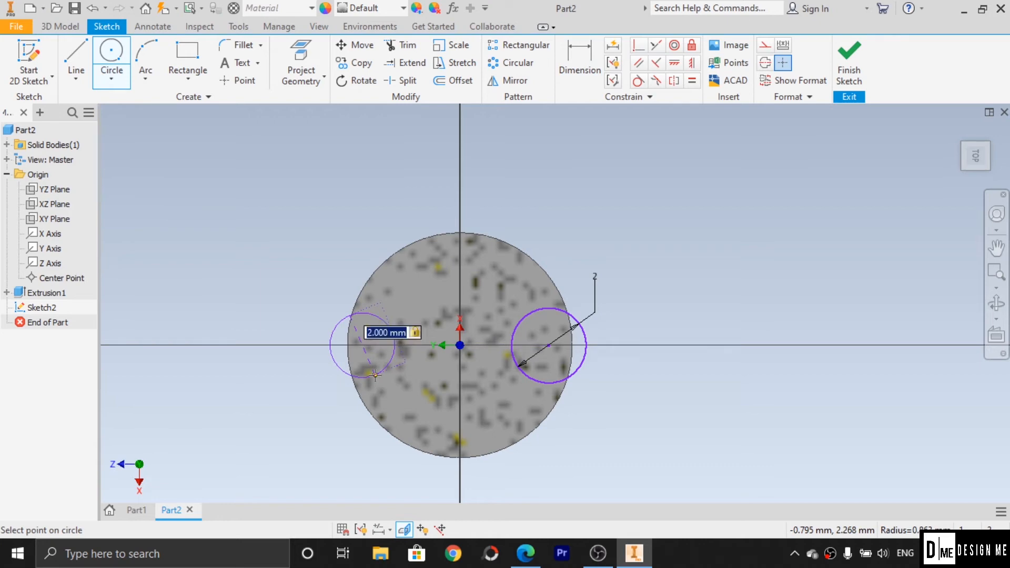
click(375, 380)
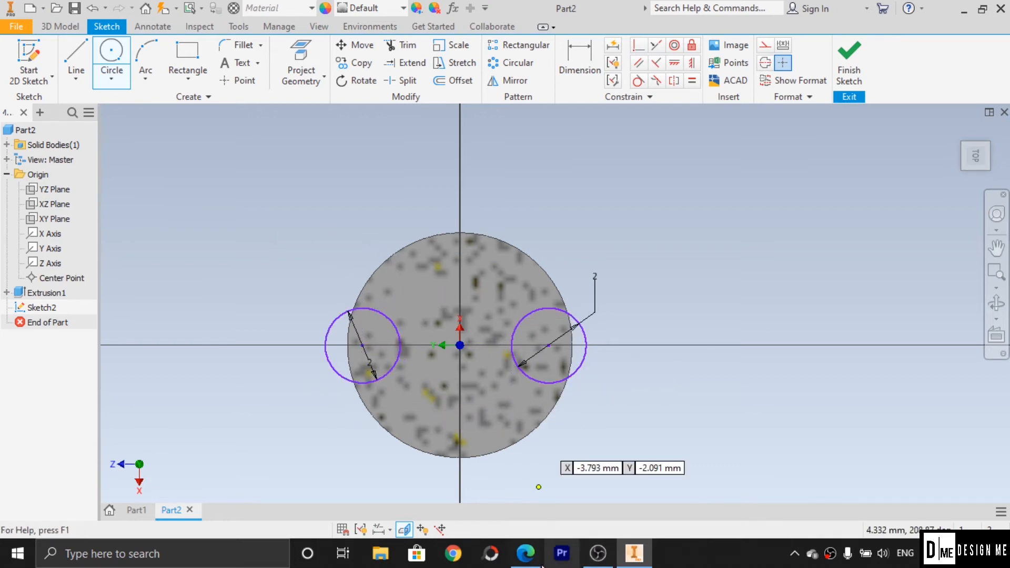
Check the centre spacing in the drawing, and dimension both small circles' centres 2.5 mm horizontally from the origin.
click(525, 553)
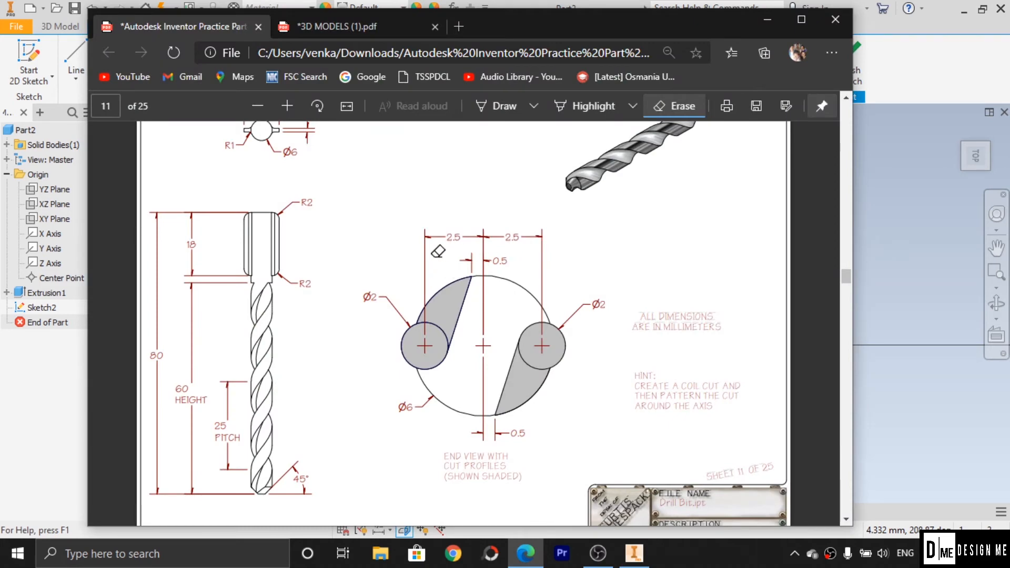
click(767, 19)
key(d)
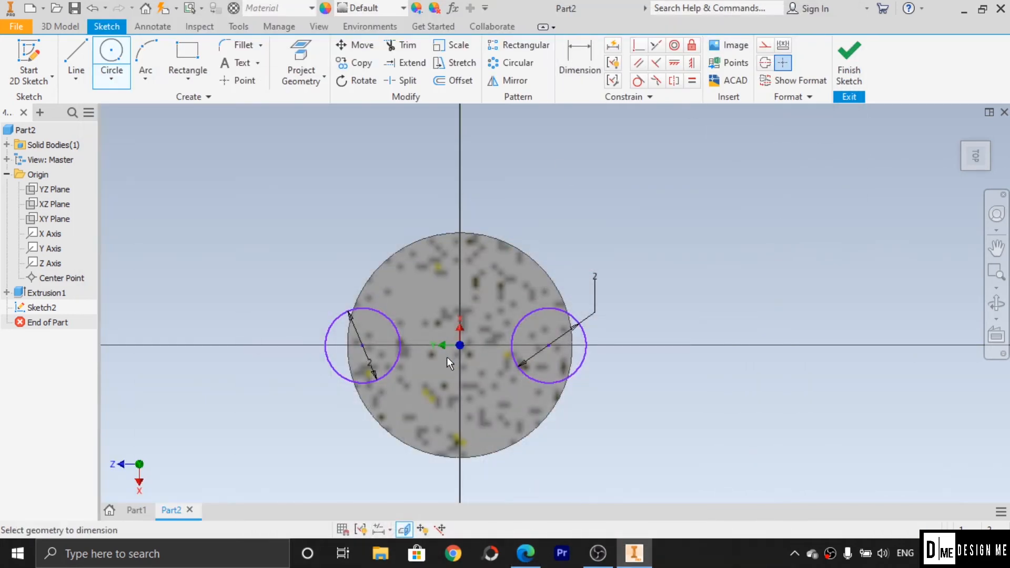
click(548, 345)
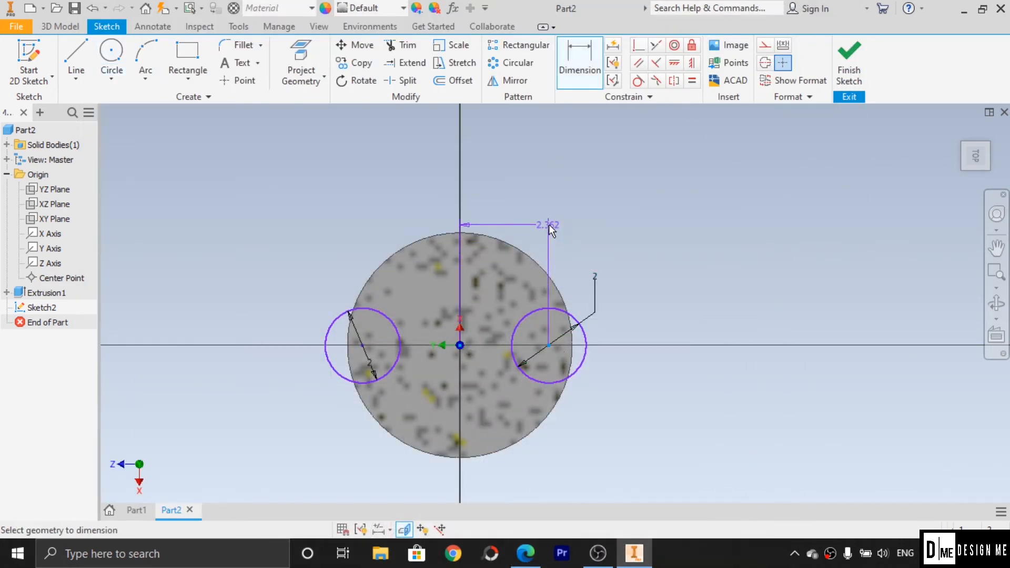
click(539, 218)
text(2.5)
key(Return)
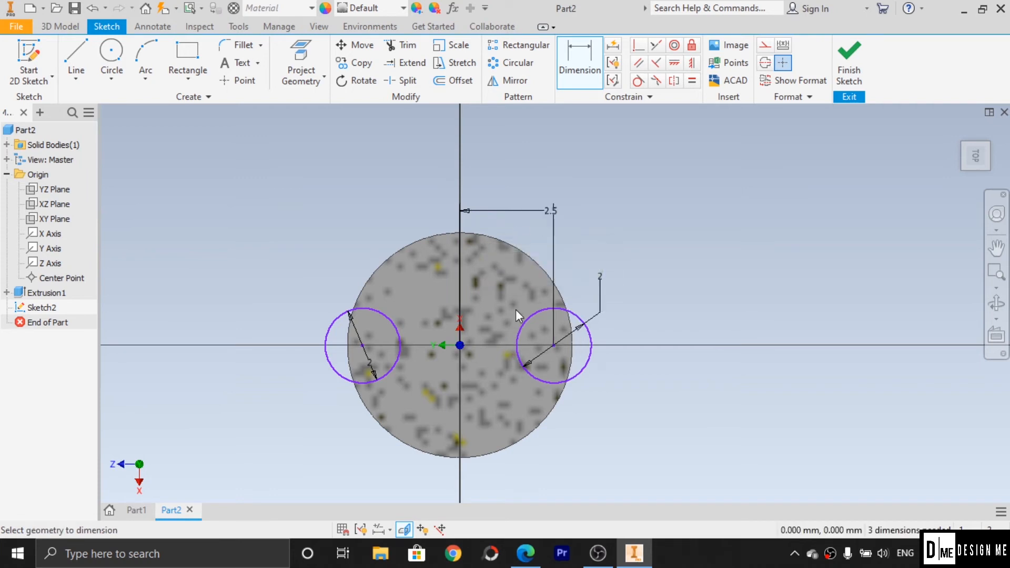
click(362, 345)
click(389, 203)
text(2.5)
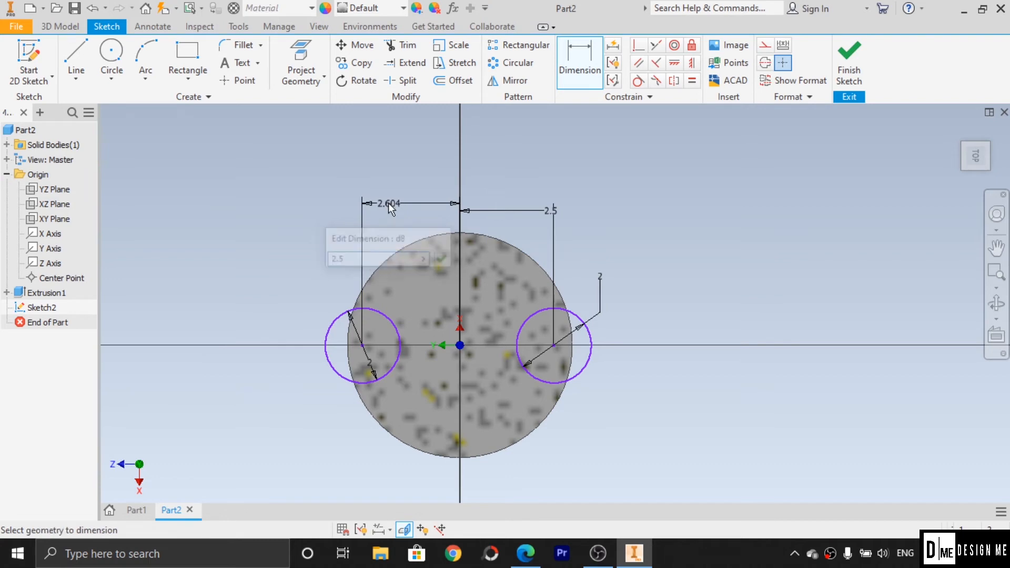
key(Return)
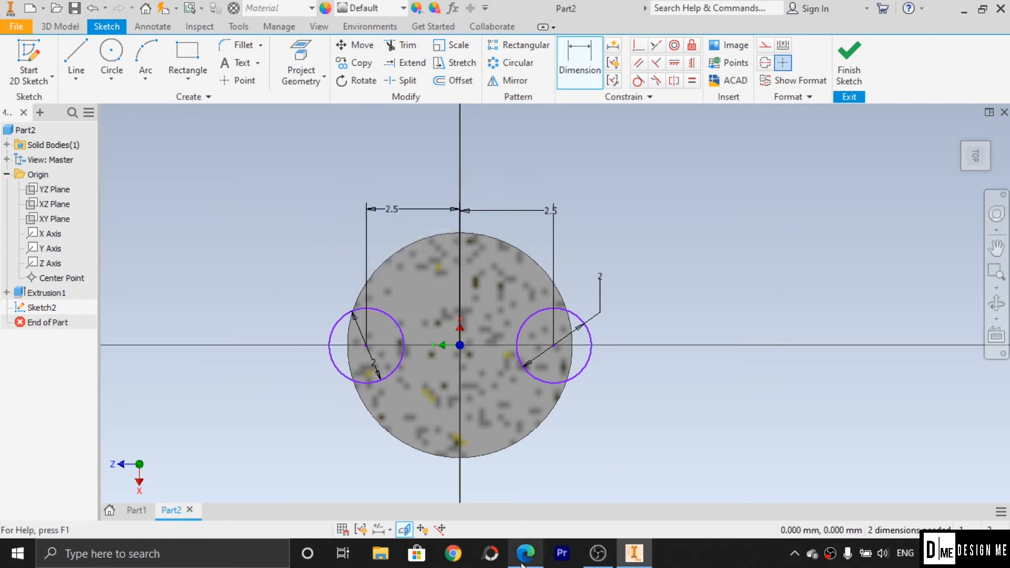
Consult the drawing for the flute's upper corner, and place a sketch point on the cylinder's upper edge just left of the vertical axis.
click(524, 558)
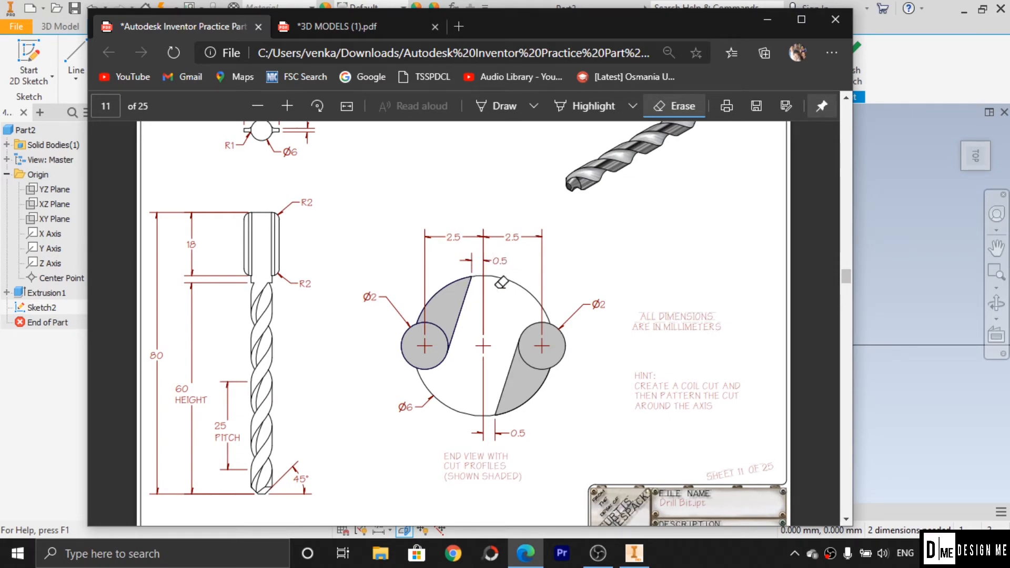
click(758, 20)
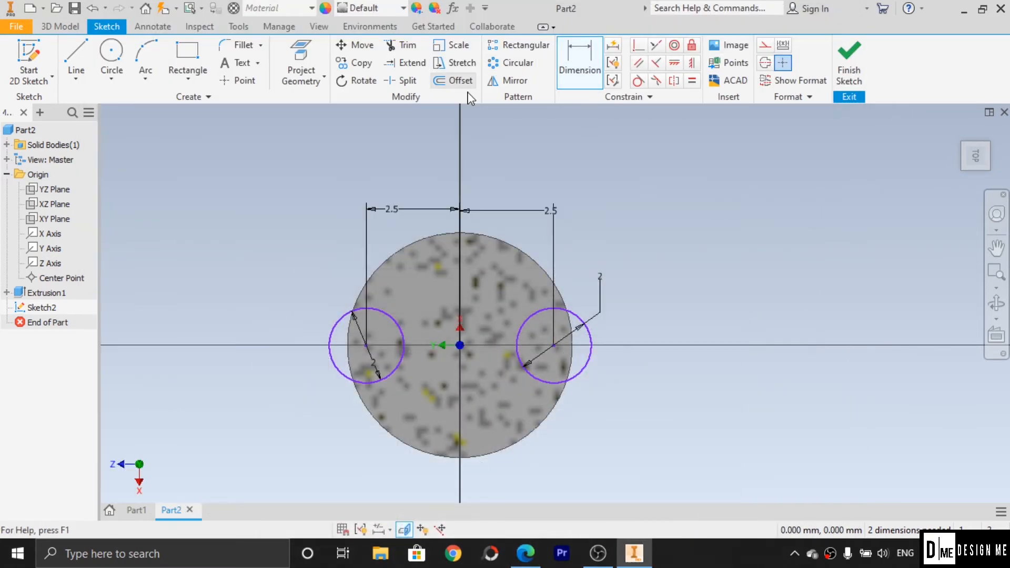
click(237, 81)
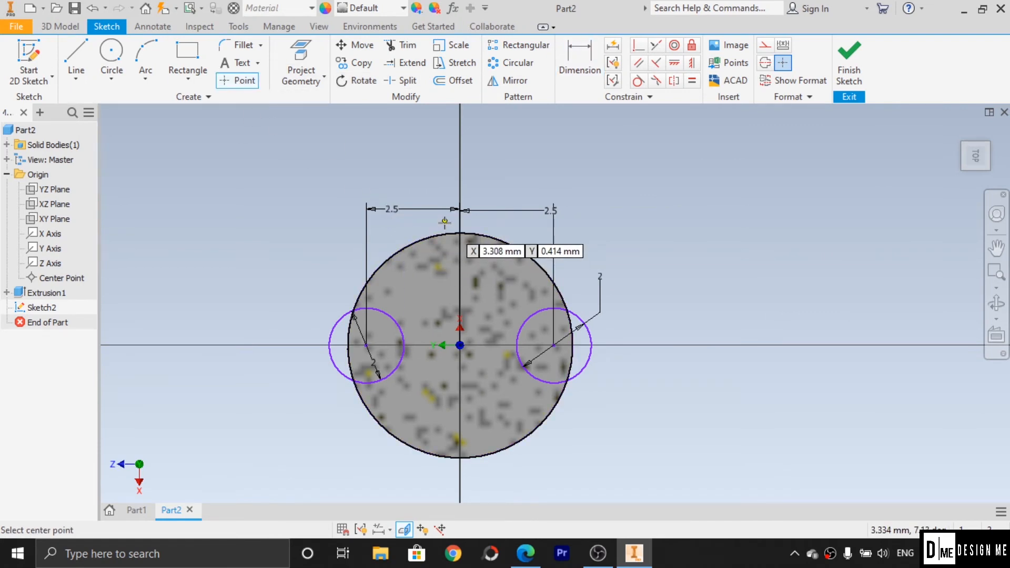
click(442, 234)
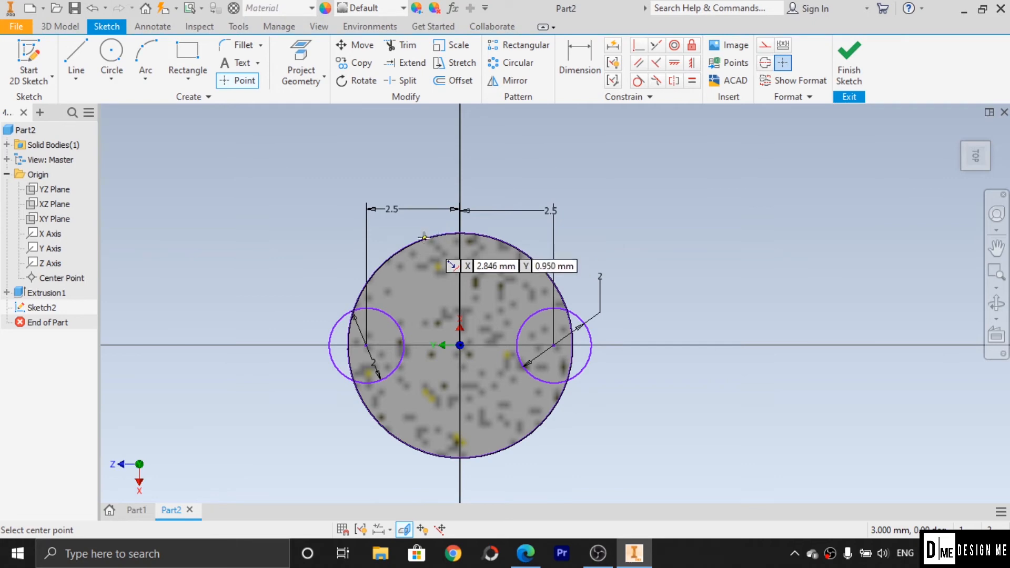
scroll(419, 237, up, 5)
scroll(526, 326, down, 3)
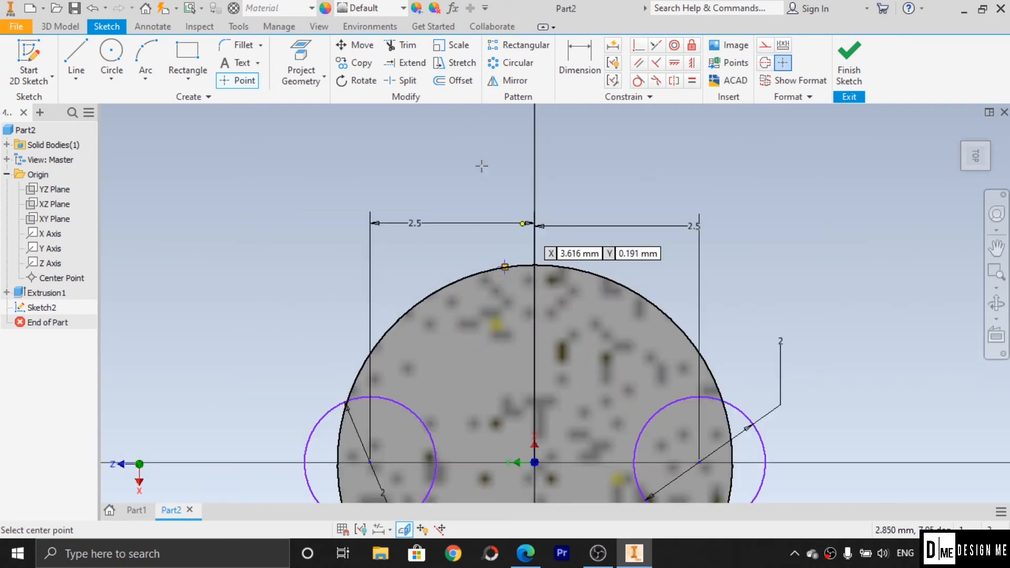
Dimension the sketch point on the upper edge 0.5 mm horizontally from the origin.
click(580, 57)
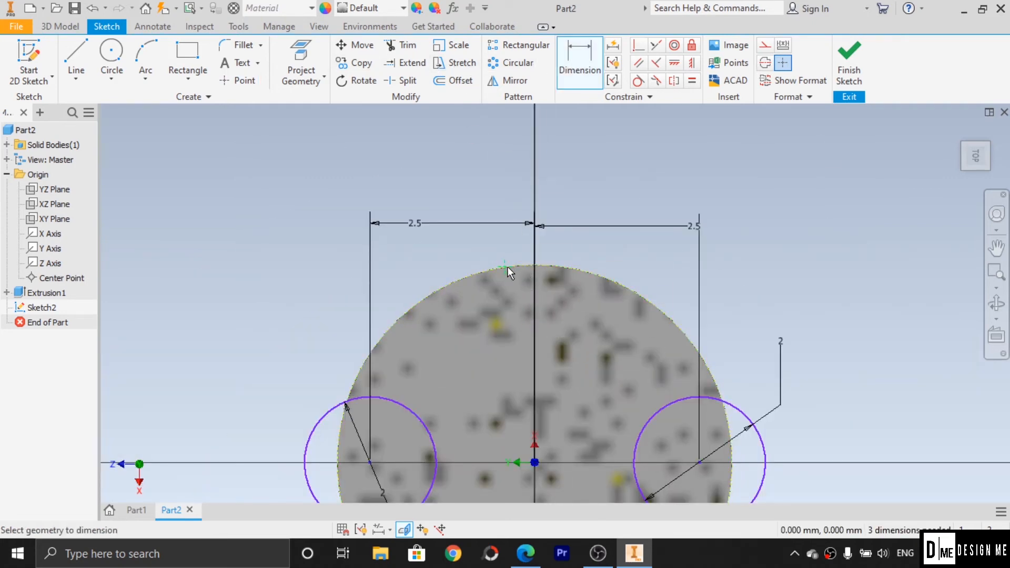
click(535, 465)
click(519, 256)
text(.5)
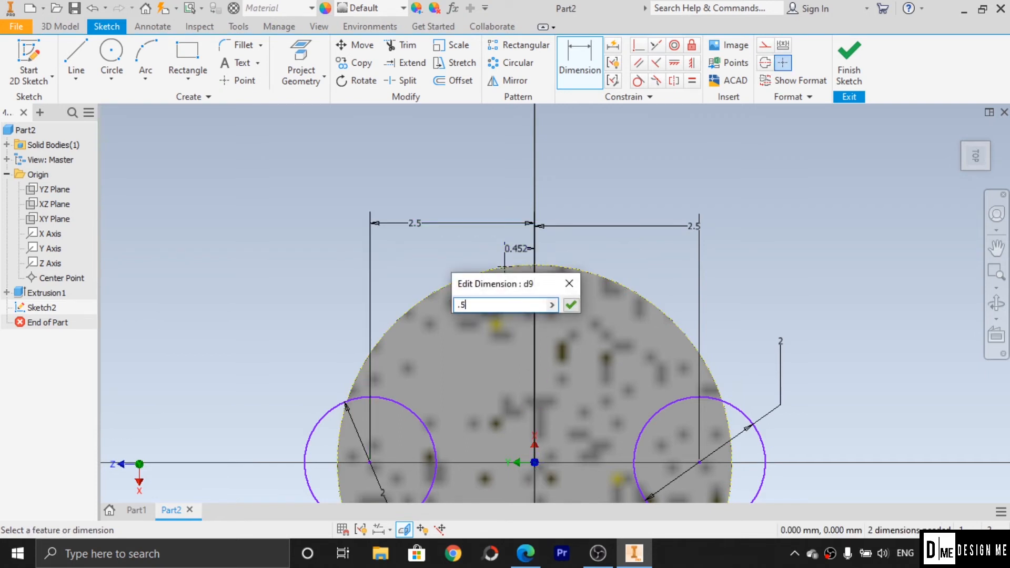
key(Return)
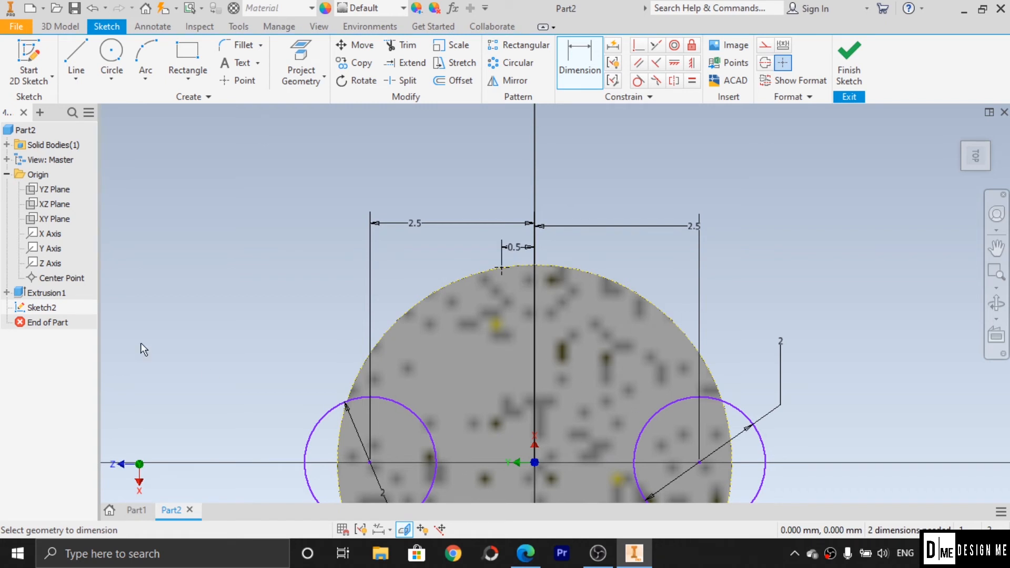
Place a sketch point on the cylinder's lower edge just right of the vertical axis.
scroll(516, 440, down, 5)
scroll(657, 437, up, 3)
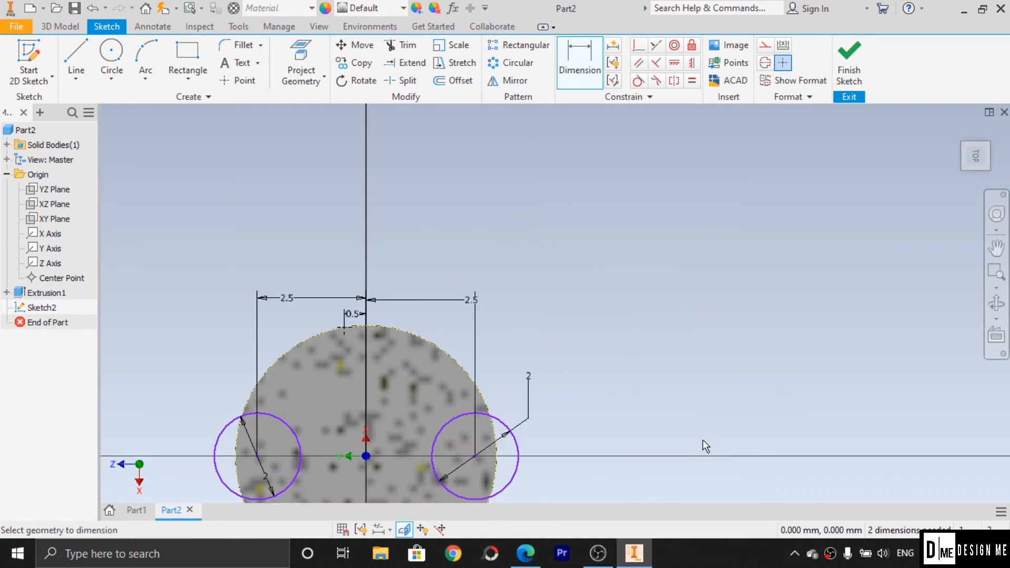
click(998, 247)
mouse_move(244, 396)
mouse_down()
mouse_move(322, 328)
mouse_move(308, 232)
mouse_up()
click(245, 81)
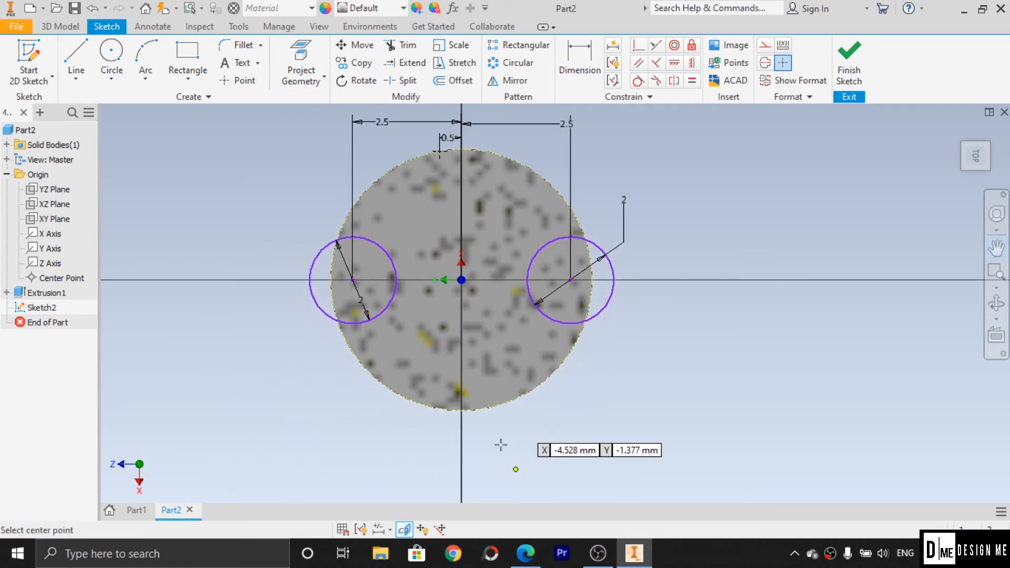
click(493, 406)
Dimension the sketch point on the lower edge 0.5 mm horizontally from the vertical axis.
click(579, 57)
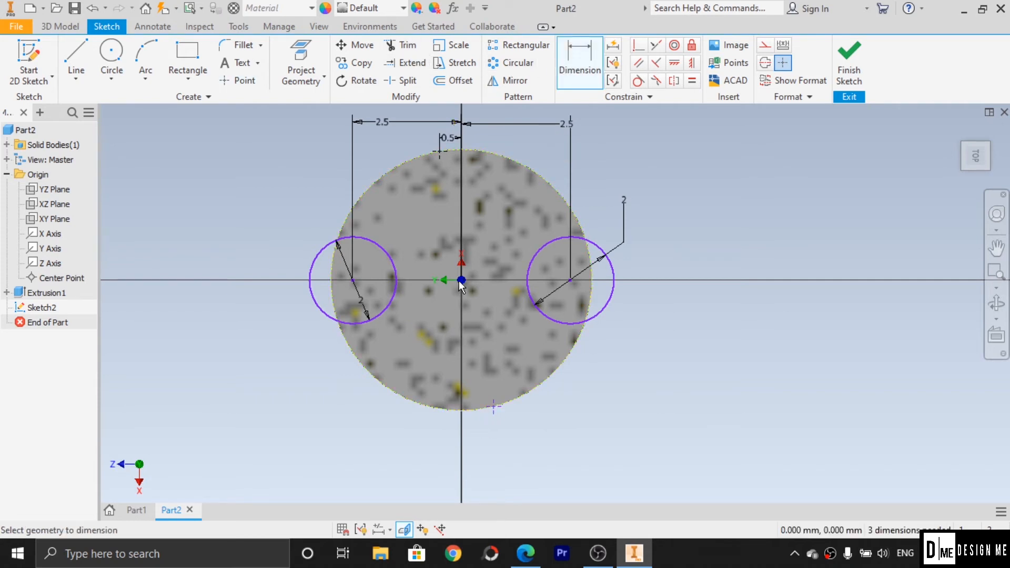
click(494, 407)
click(461, 445)
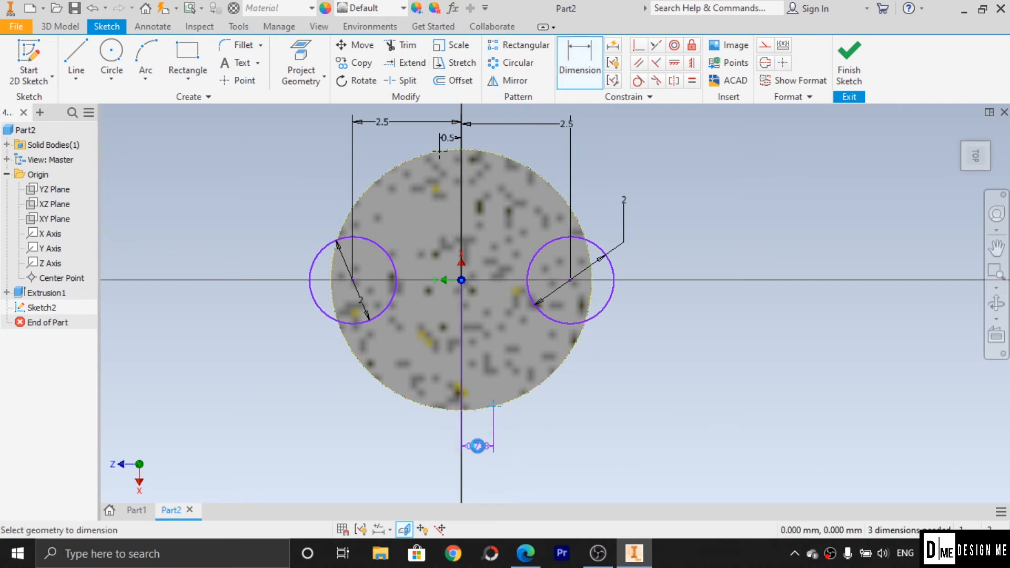
click(478, 446)
text(.5)
key(Return)
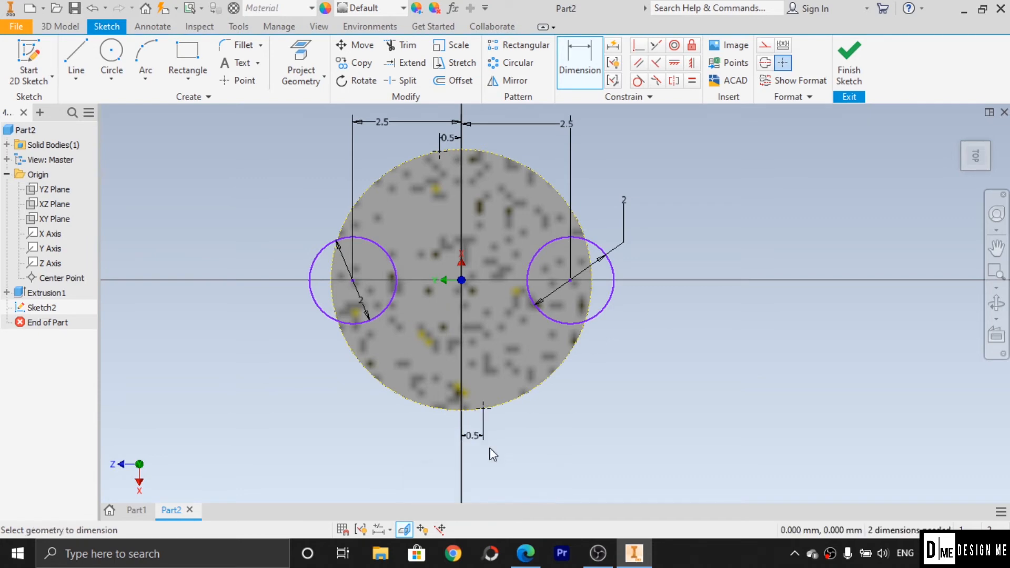
Consult the drawing's end view, and draw two slanted lines joining the upper point to the left circle and the lower point to the right circle.
click(526, 553)
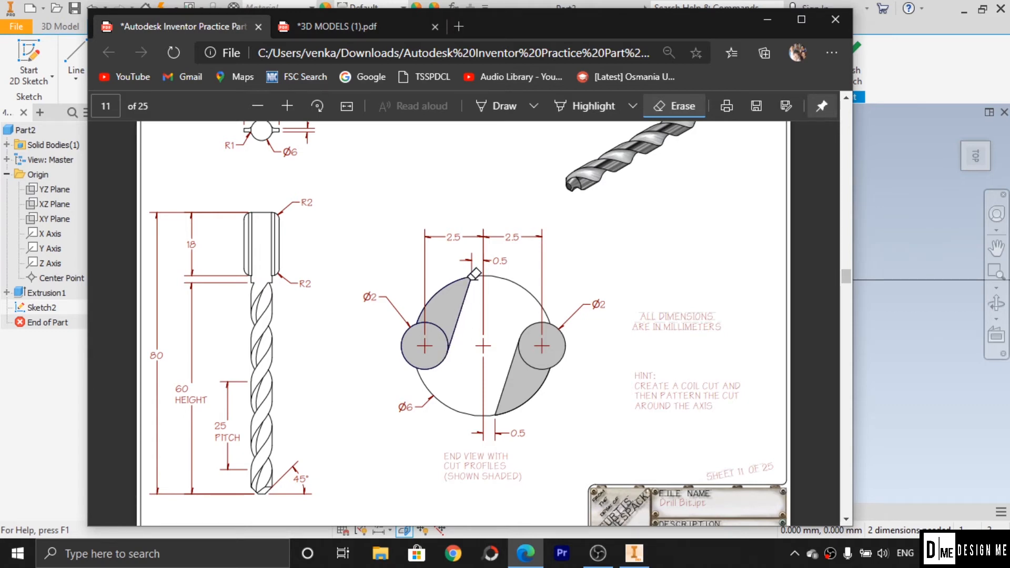
click(767, 19)
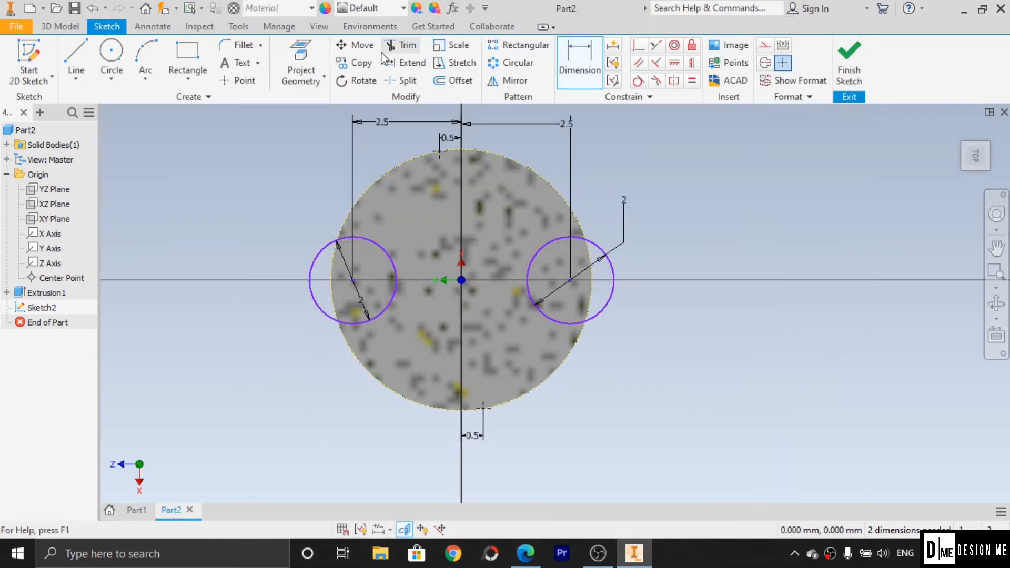
click(76, 55)
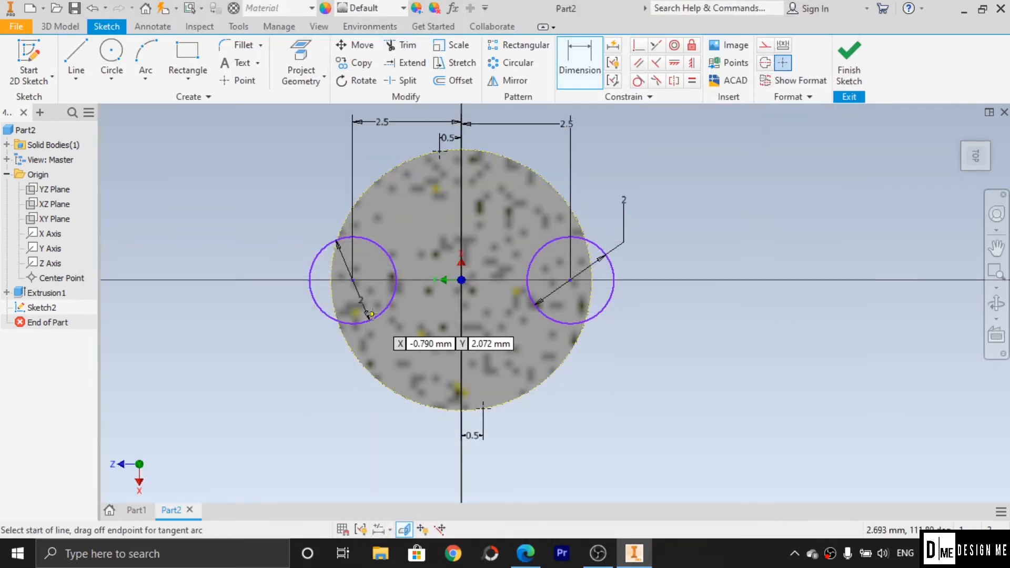
click(383, 313)
double_click(439, 152)
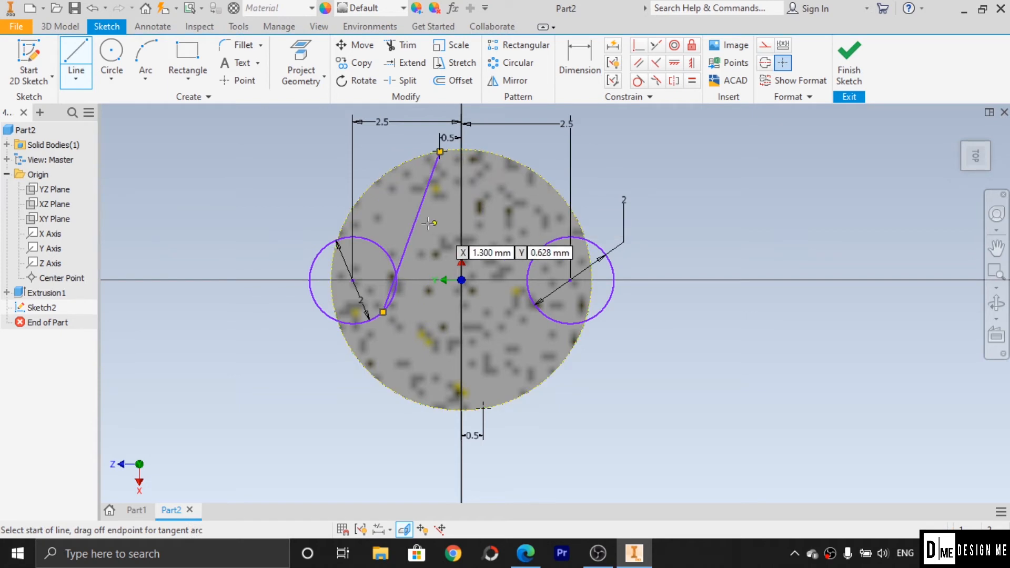
click(483, 407)
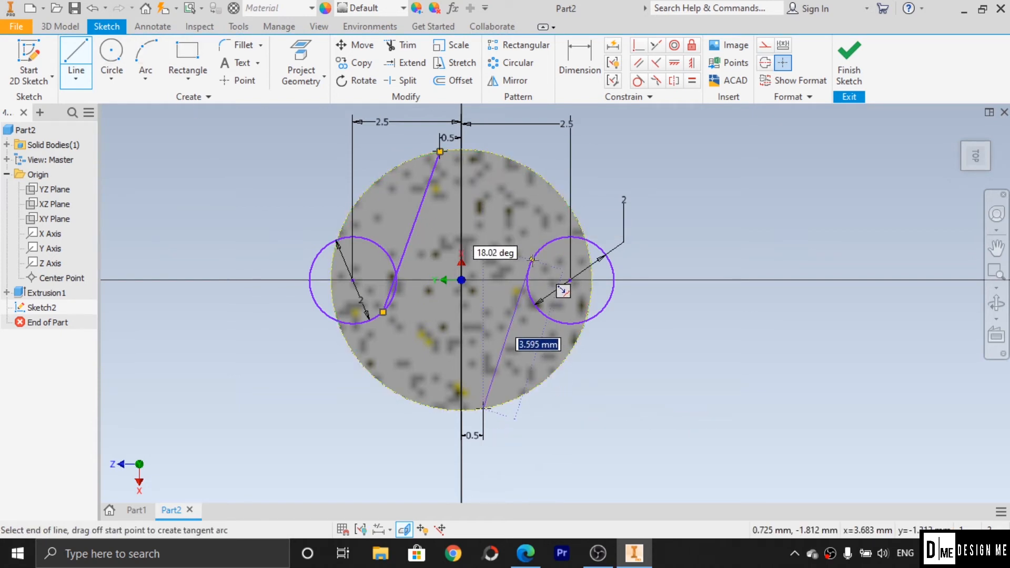
double_click(532, 260)
key(Escape)
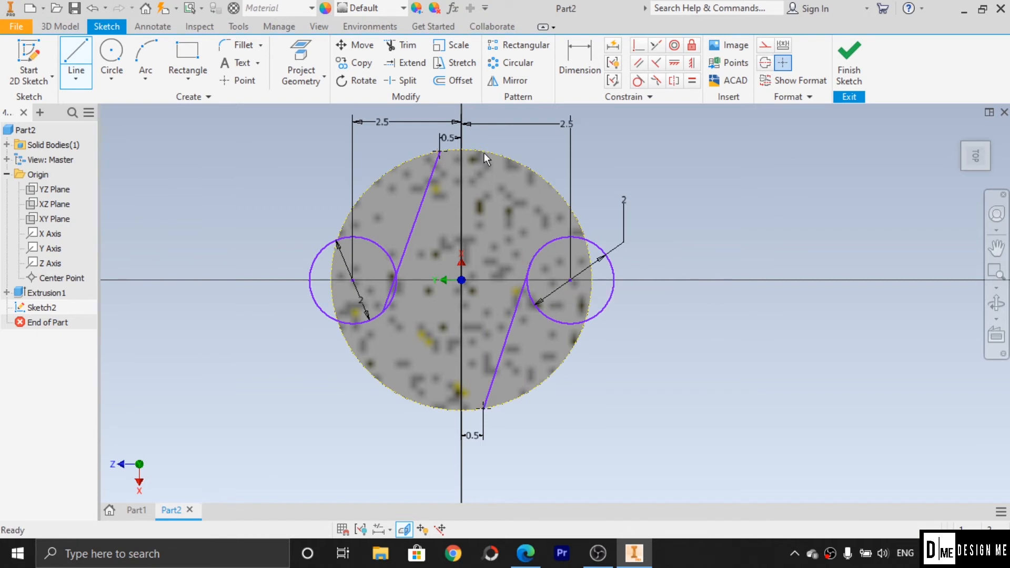
Apply tangent constraints between each small circle and its slanted line.
click(638, 83)
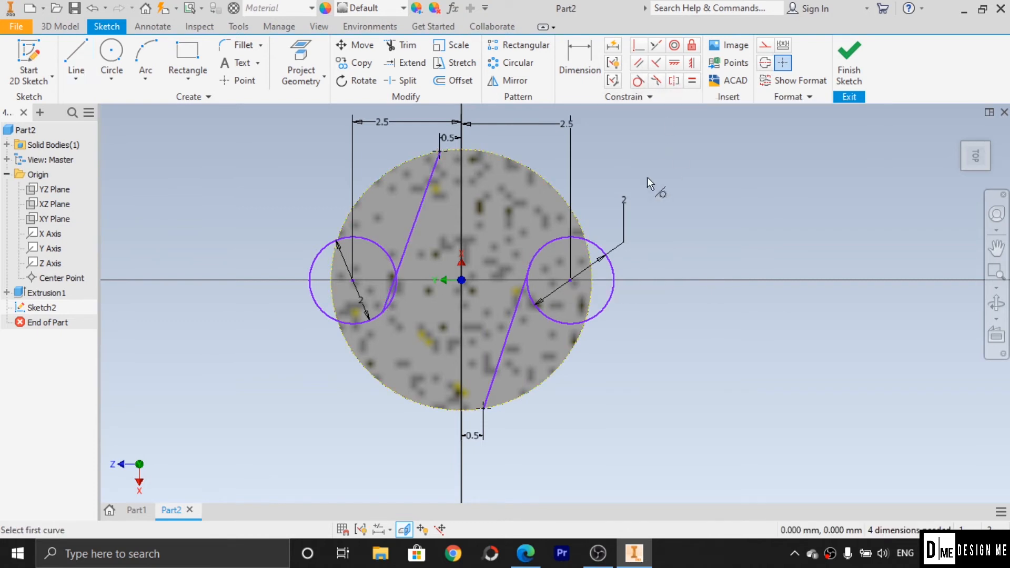
click(342, 319)
click(402, 257)
click(548, 317)
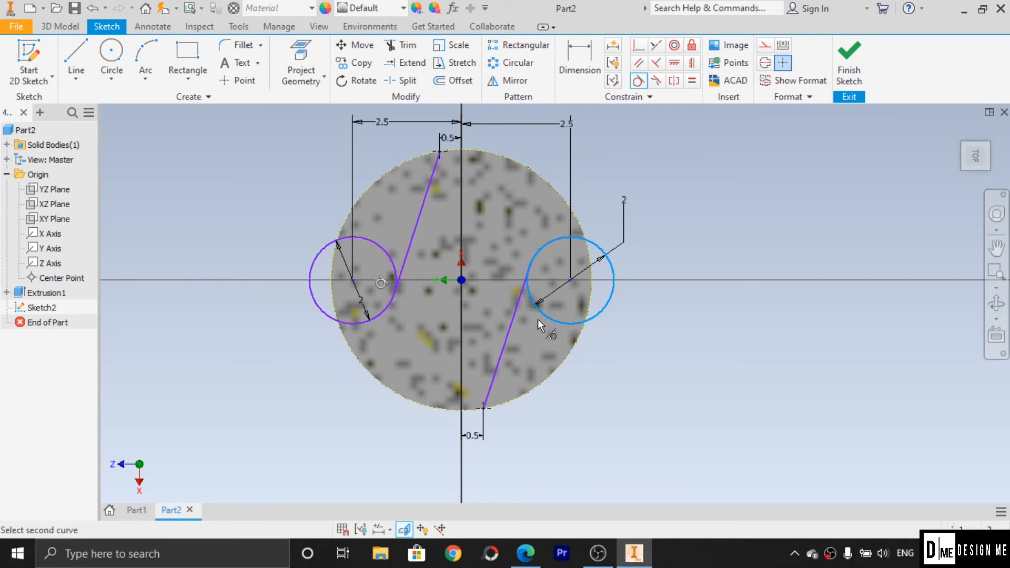
click(511, 323)
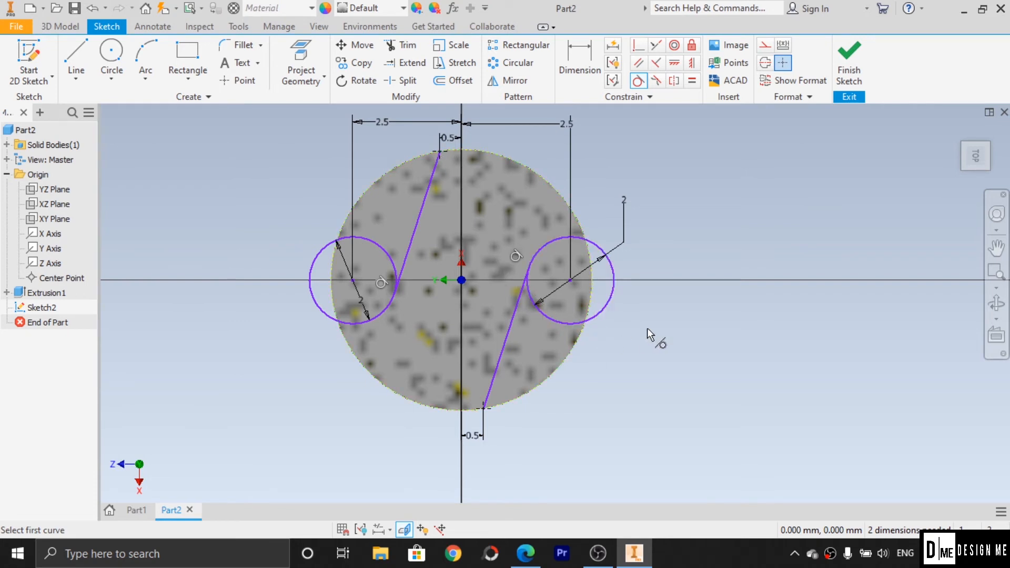
key(Escape)
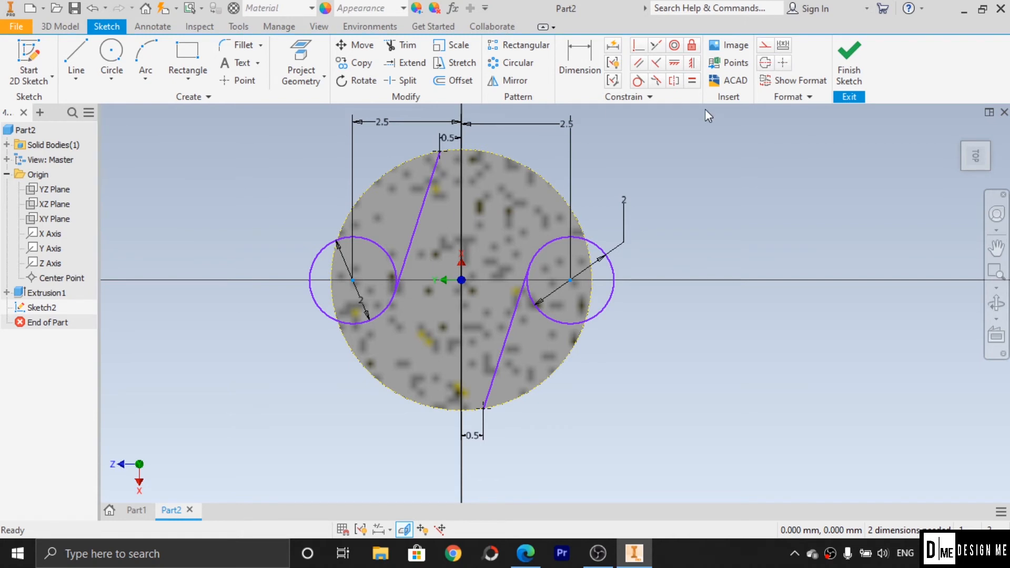
Examine the shaded cut profiles in the drawing's end view to see how the circles and slanted lines relate.
click(657, 47)
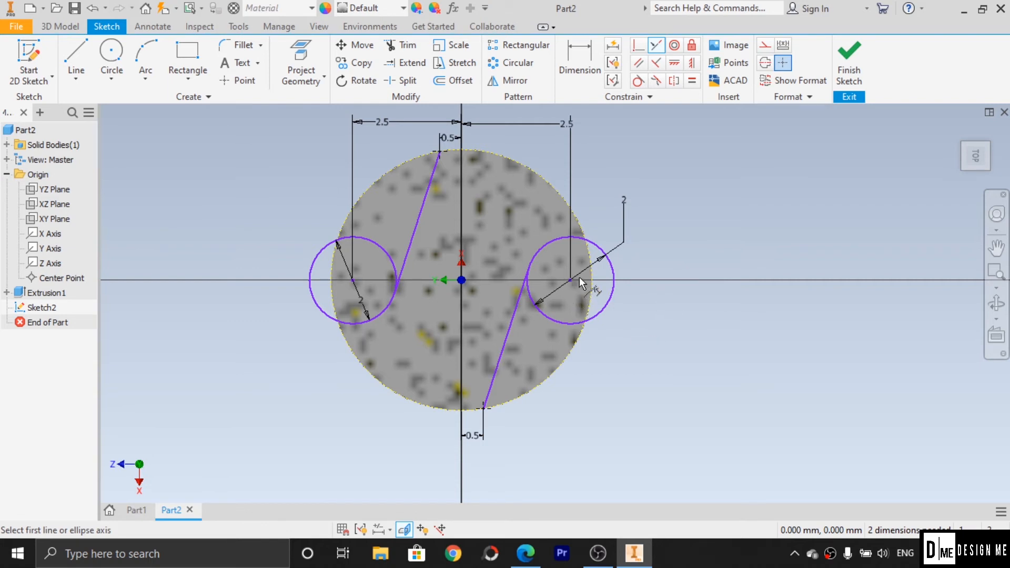
key(Escape)
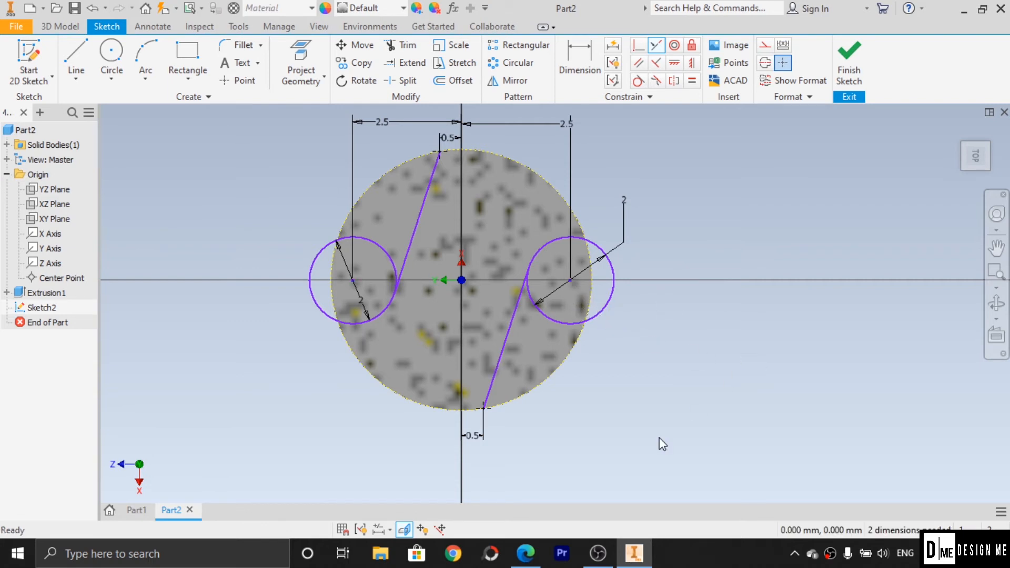
click(526, 553)
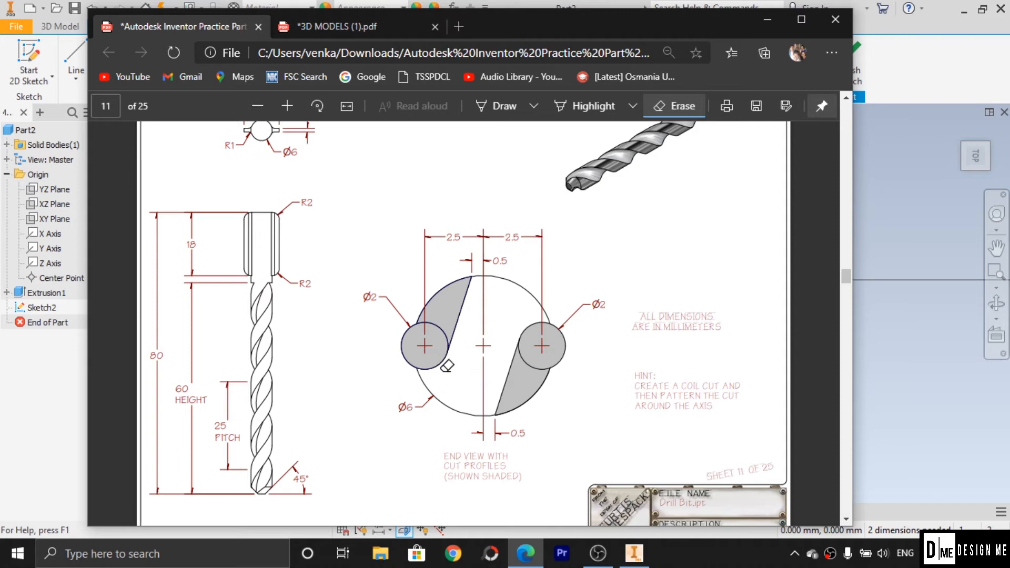
click(766, 19)
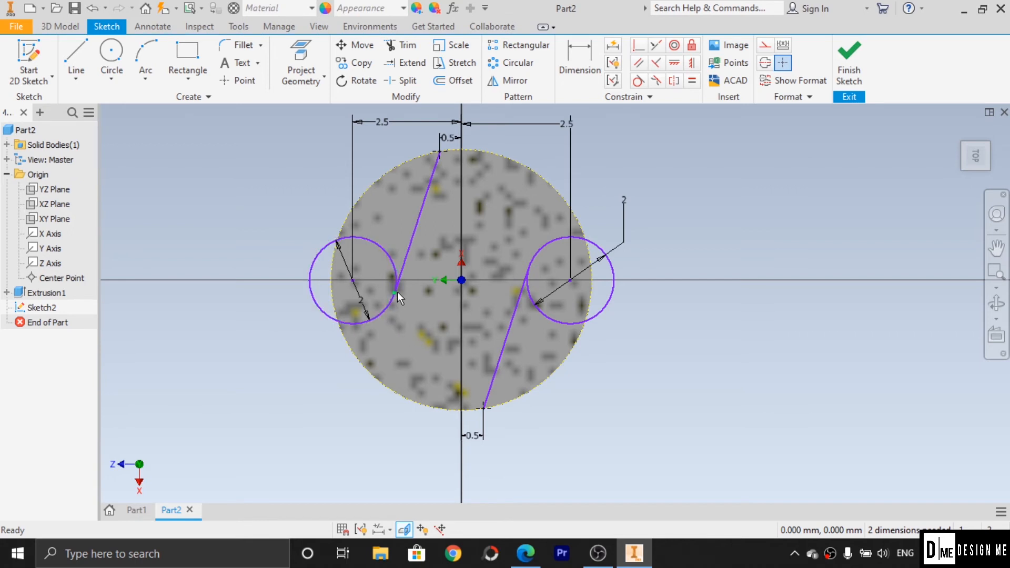
Constrain the centres of both small circles coincident with the Z axis.
mouse_move(364, 235)
mouse_down()
mouse_move(345, 259)
mouse_move(359, 221)
mouse_move(359, 231)
mouse_up()
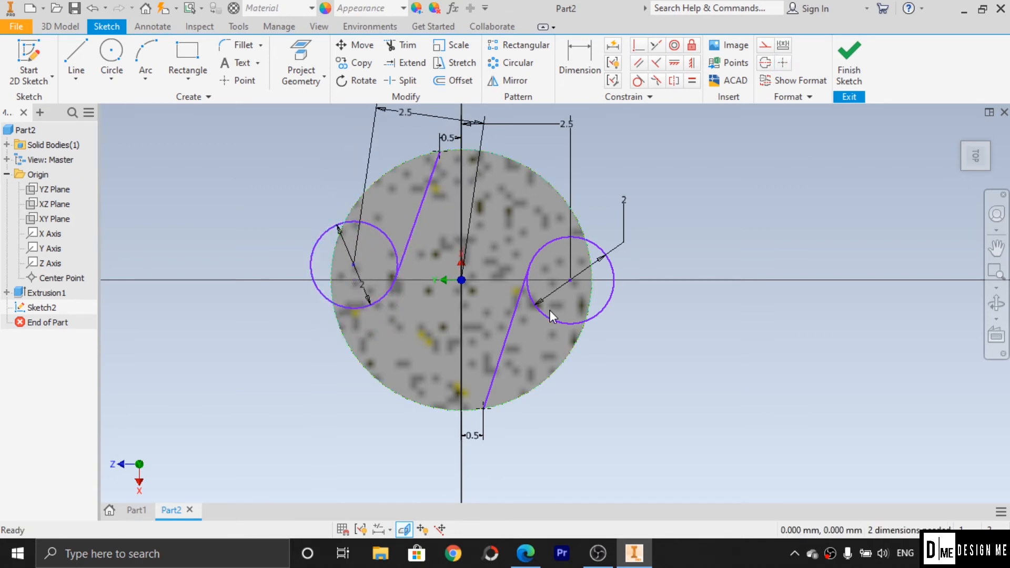
click(638, 48)
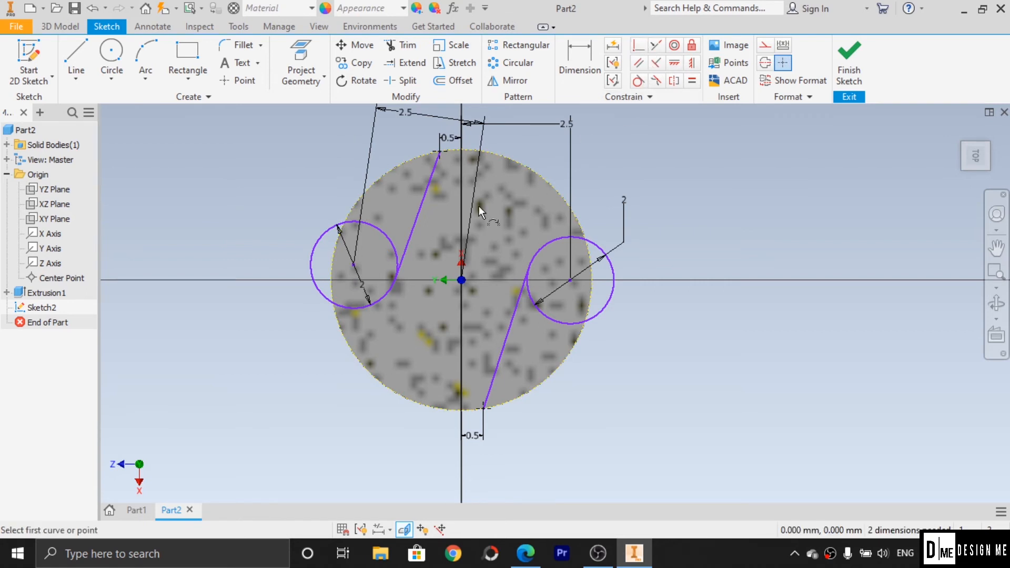
click(354, 265)
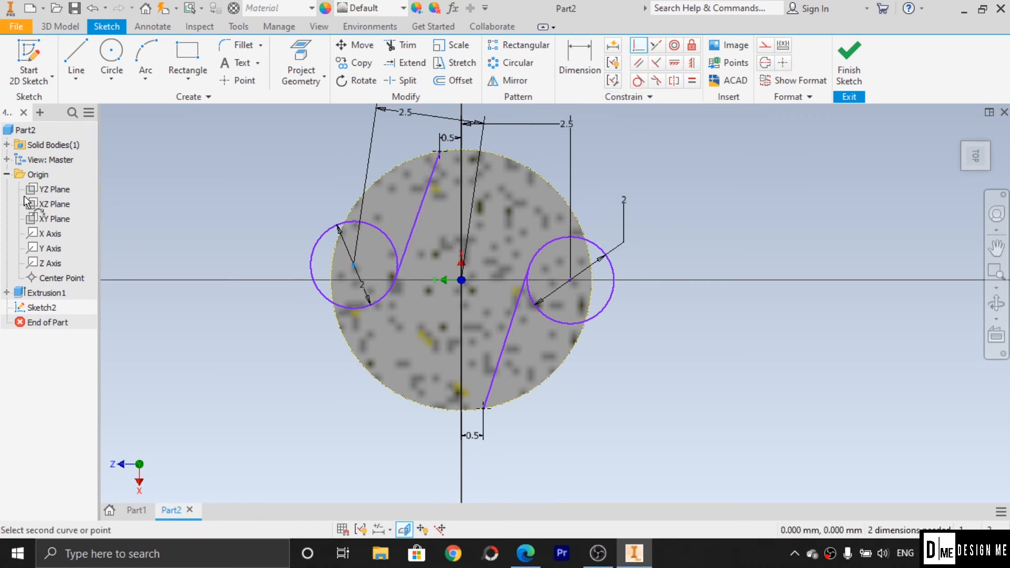
click(49, 263)
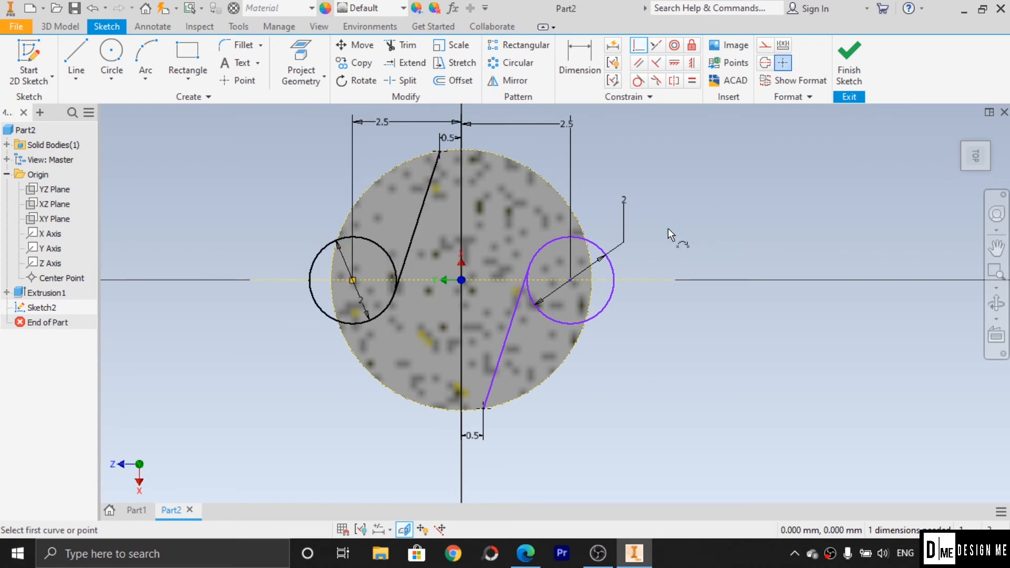
click(571, 280)
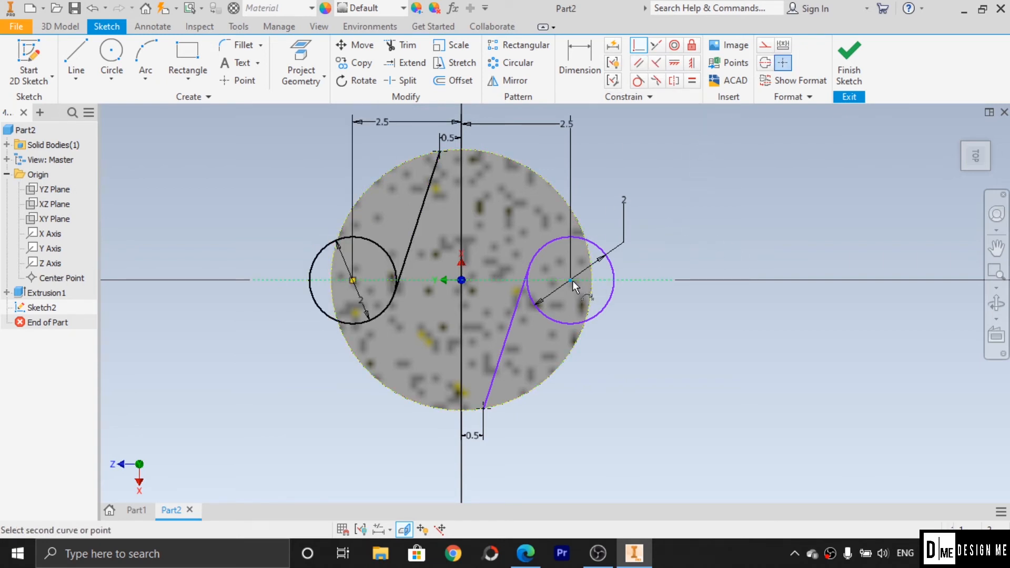
click(55, 268)
key(Escape)
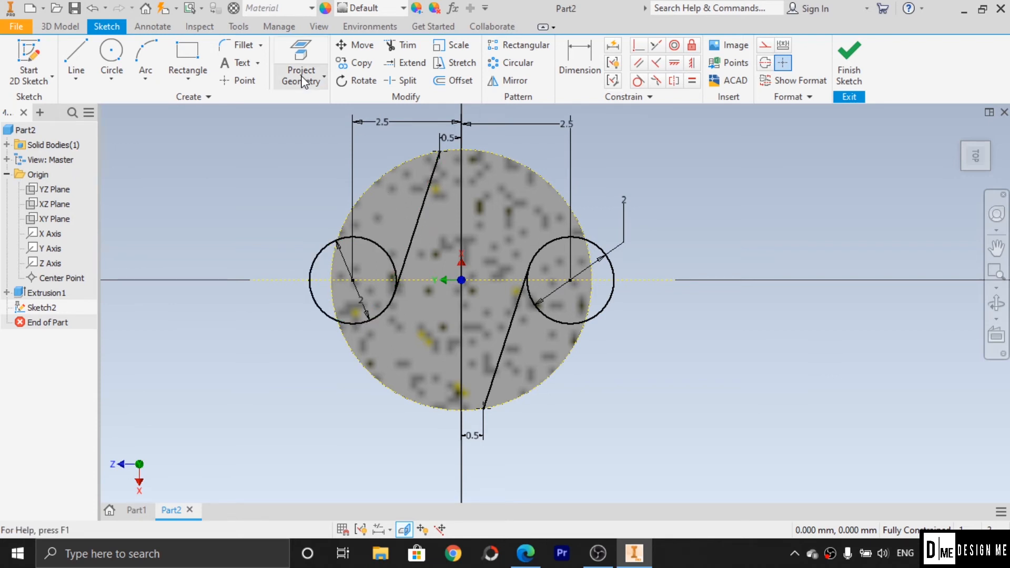
Draw a circle centred on the origin that coincides with the cylinder's outer edge.
click(111, 52)
click(461, 280)
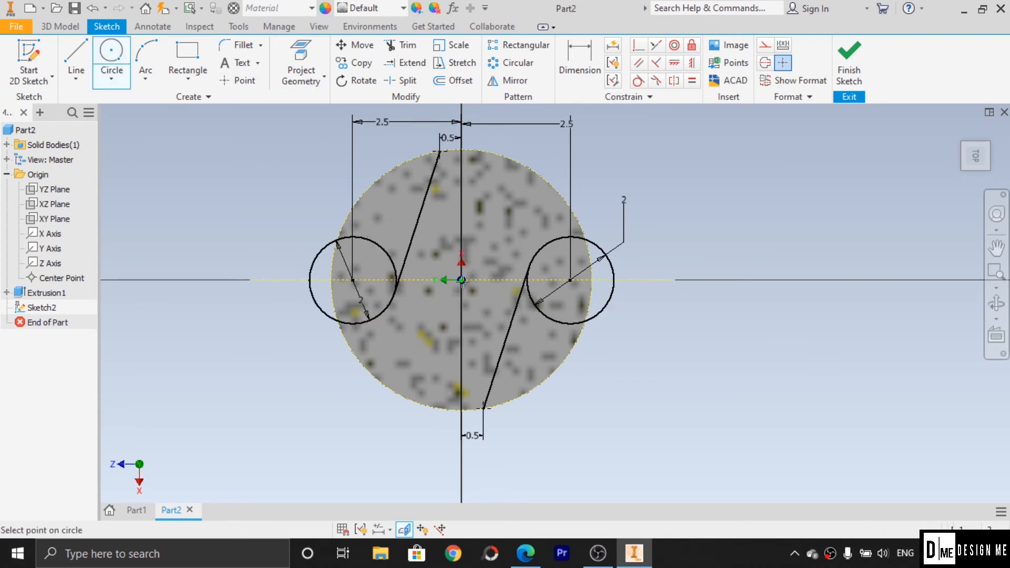
click(542, 178)
key(Escape)
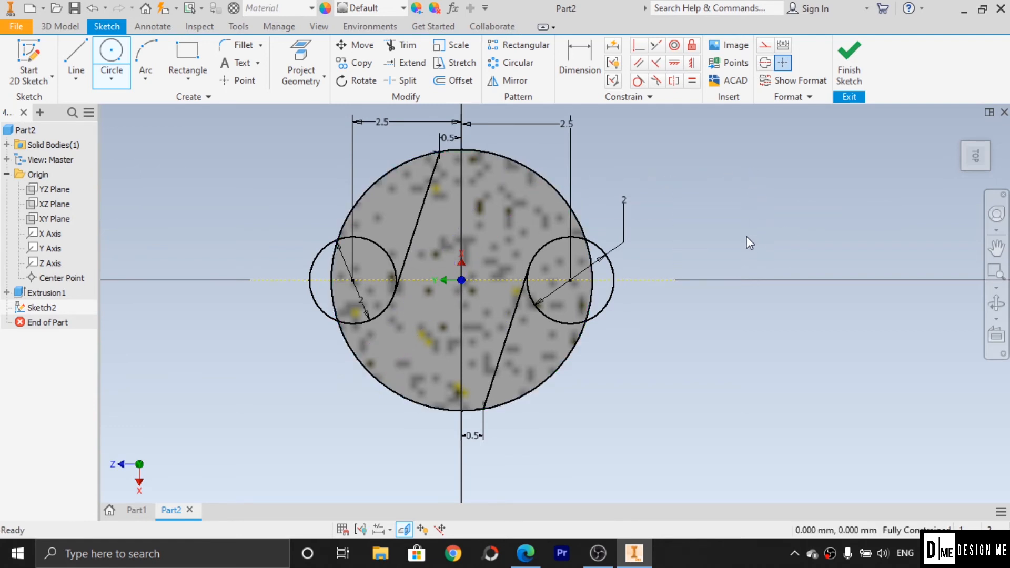
Trim the large circle and the inner arcs of the small circles down to two closed flute profiles, and finish the sketch.
click(404, 46)
click(332, 303)
click(336, 267)
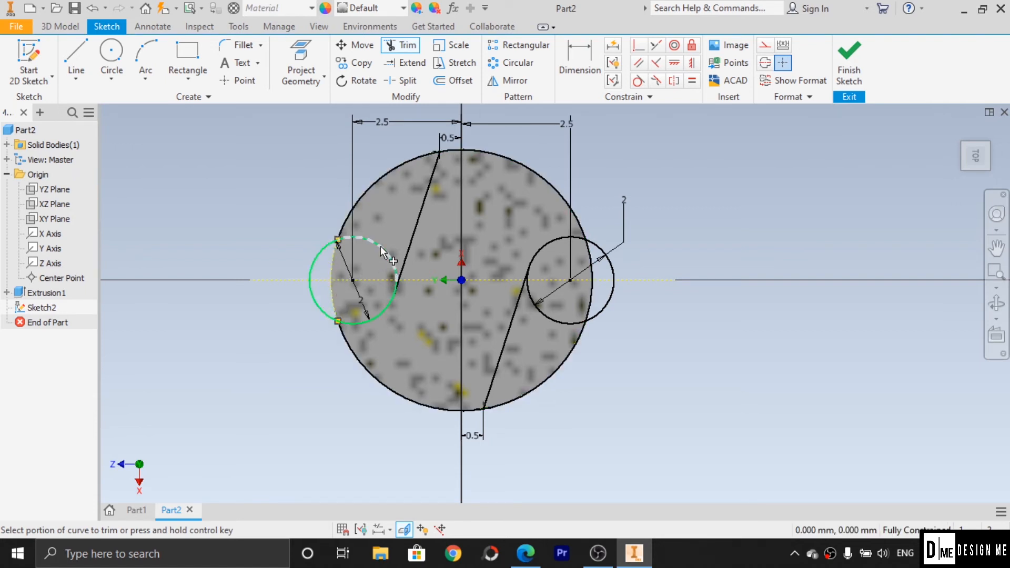
click(384, 252)
click(350, 349)
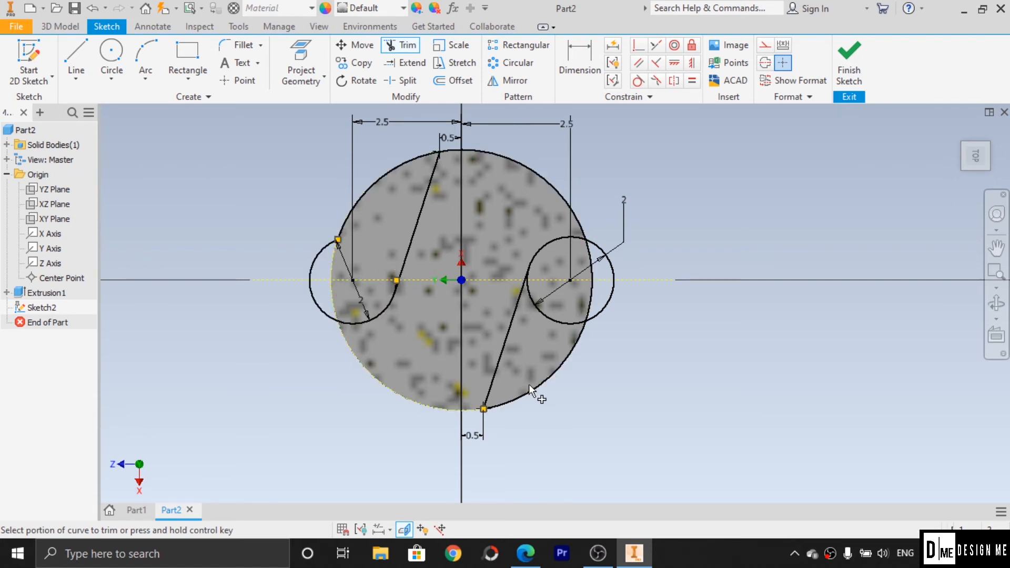
click(538, 313)
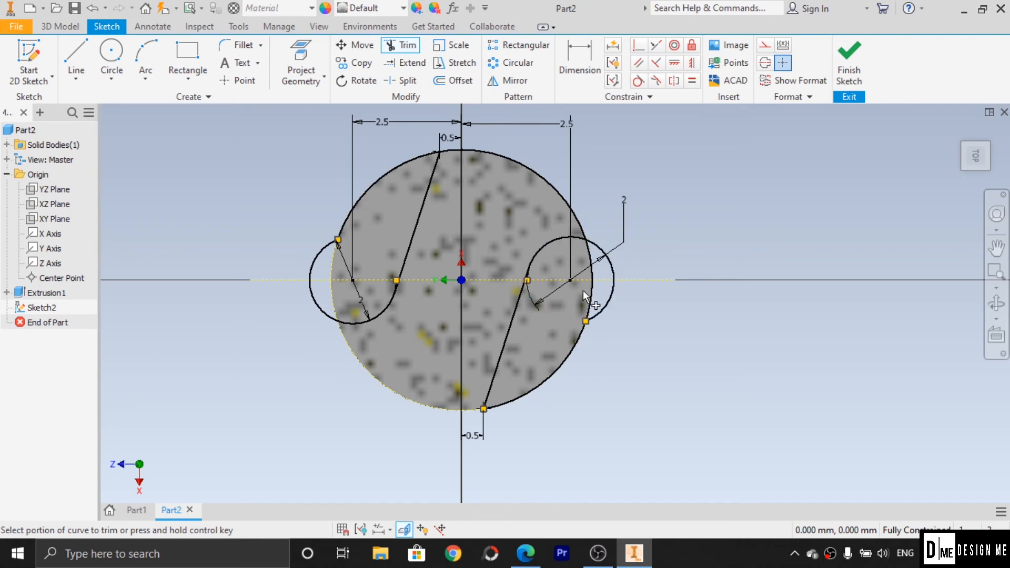
click(583, 292)
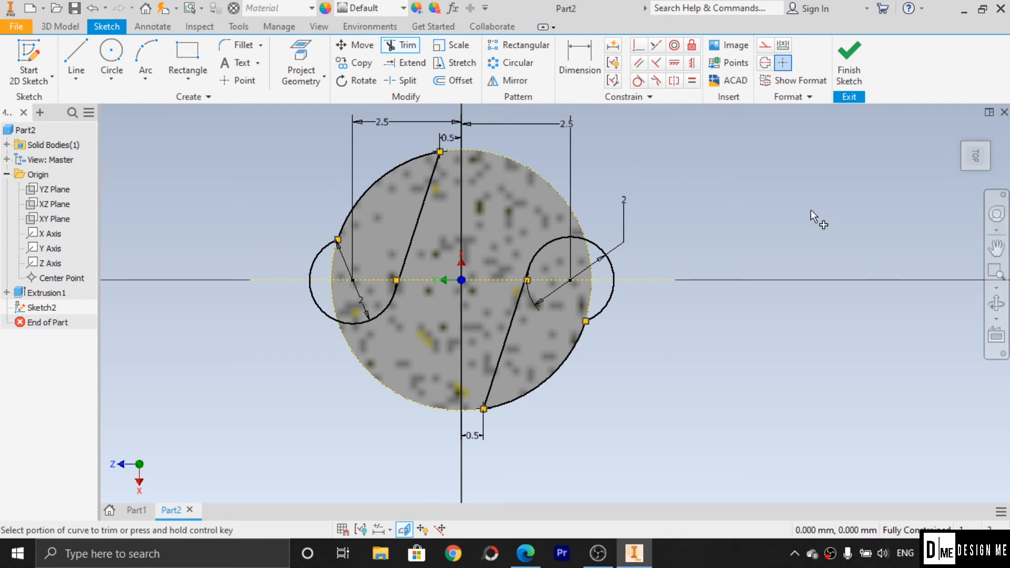
click(851, 69)
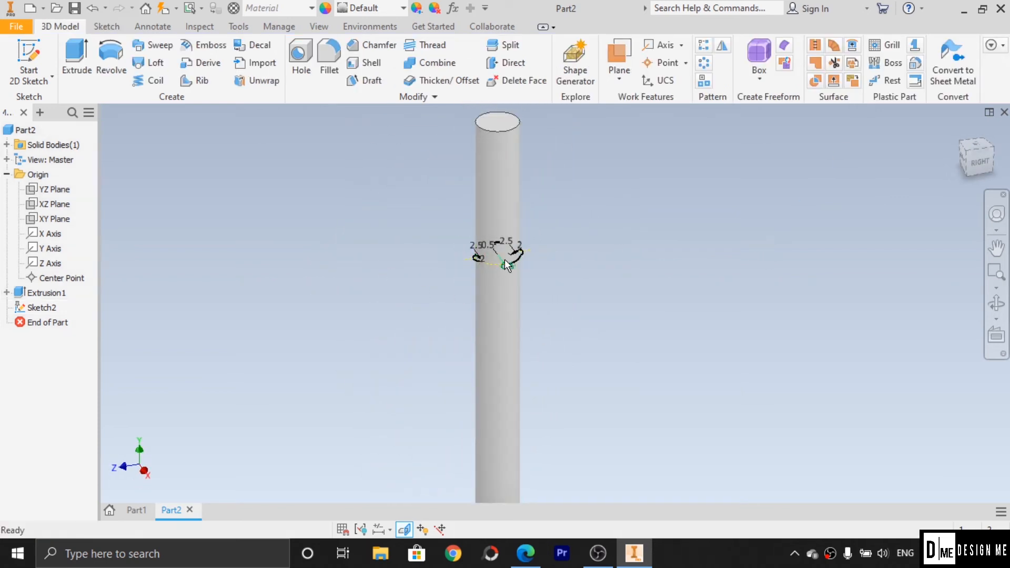
Start a coil feature and select both closed flute profiles as its profile.
click(153, 80)
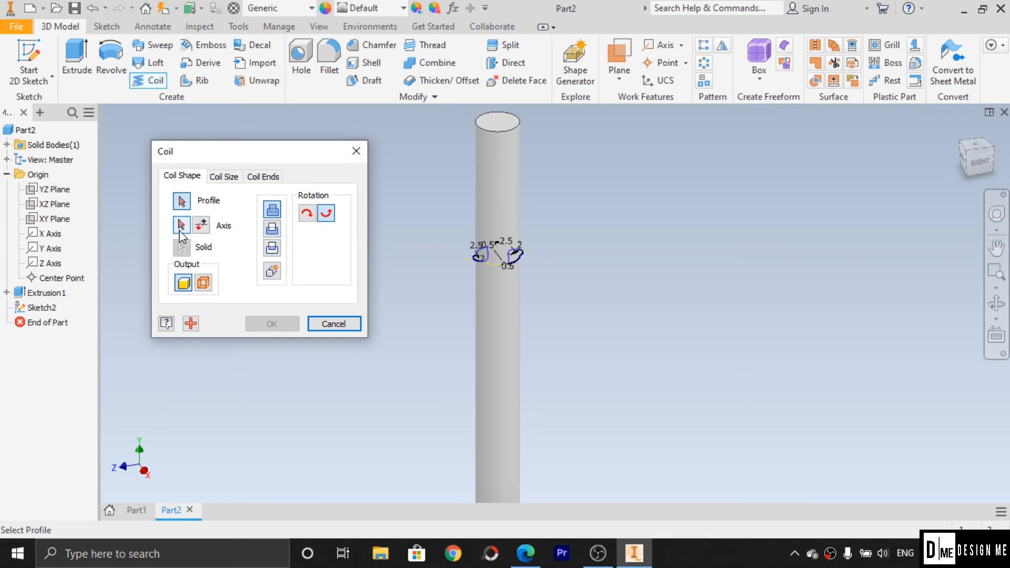
scroll(497, 275, down, 2)
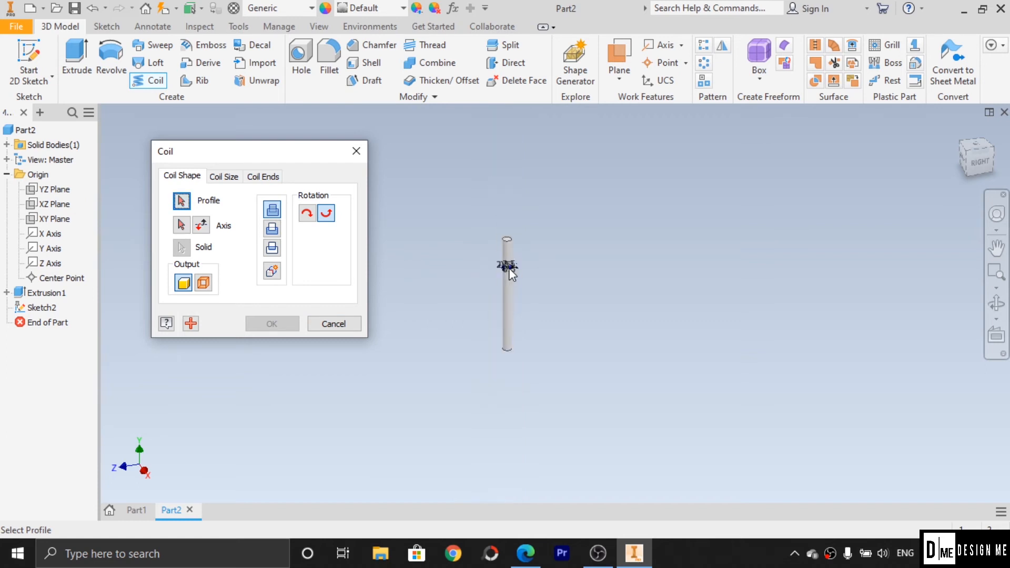
scroll(507, 267, up, 5)
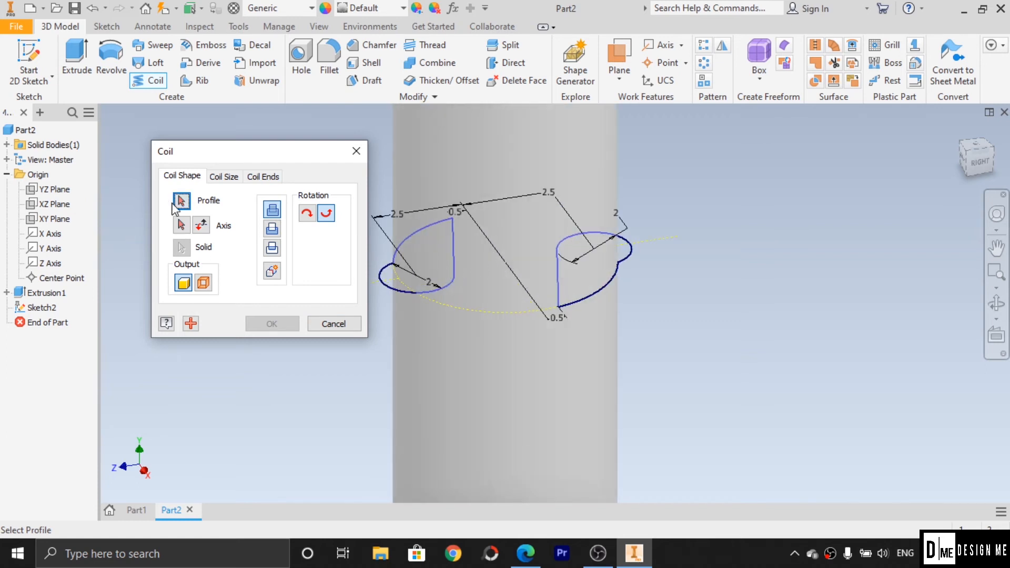
click(428, 254)
click(587, 267)
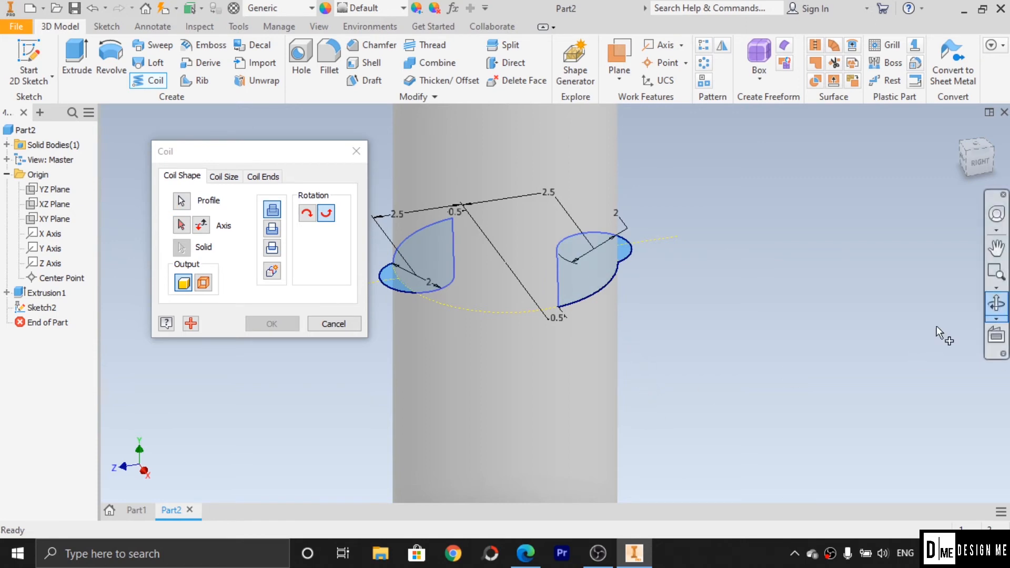
Choose the origin's Y axis as the coil's axis.
scroll(531, 434, down, 4)
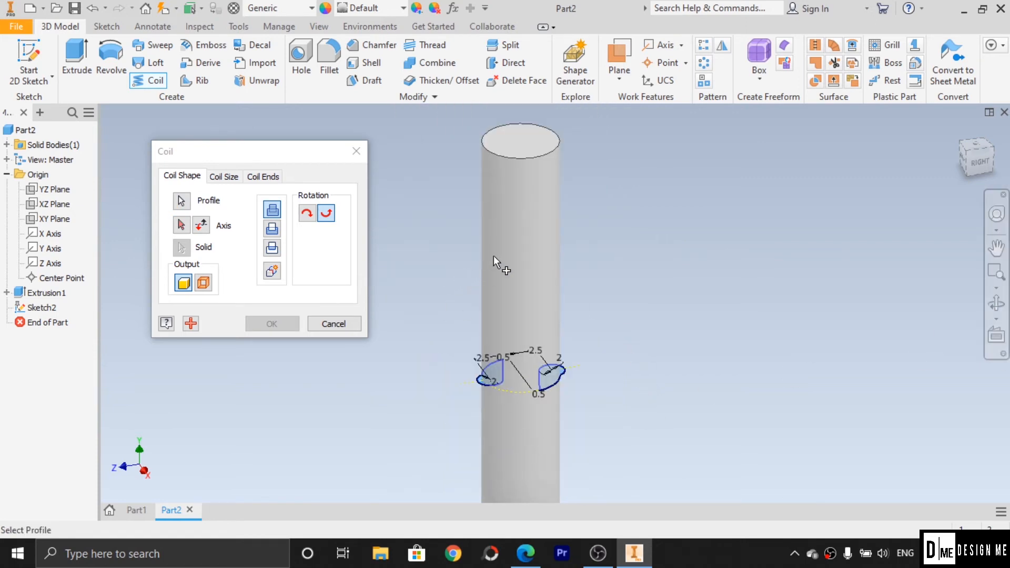
scroll(504, 246, down, 3)
scroll(486, 241, down, 5)
scroll(461, 354, up, 5)
scroll(613, 210, down, 5)
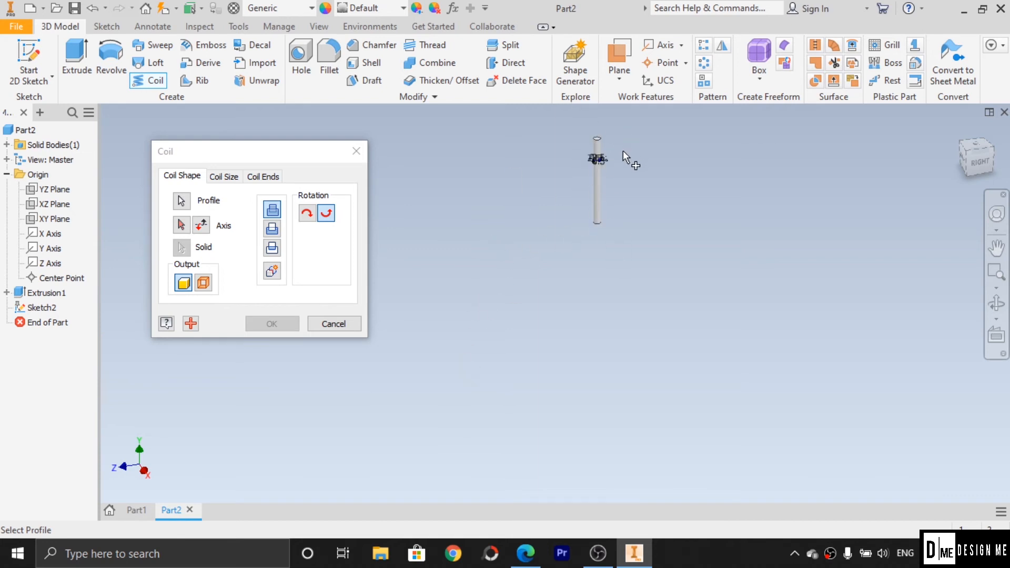
scroll(499, 363, down, 2)
scroll(542, 257, down, 3)
scroll(553, 242, up, 7)
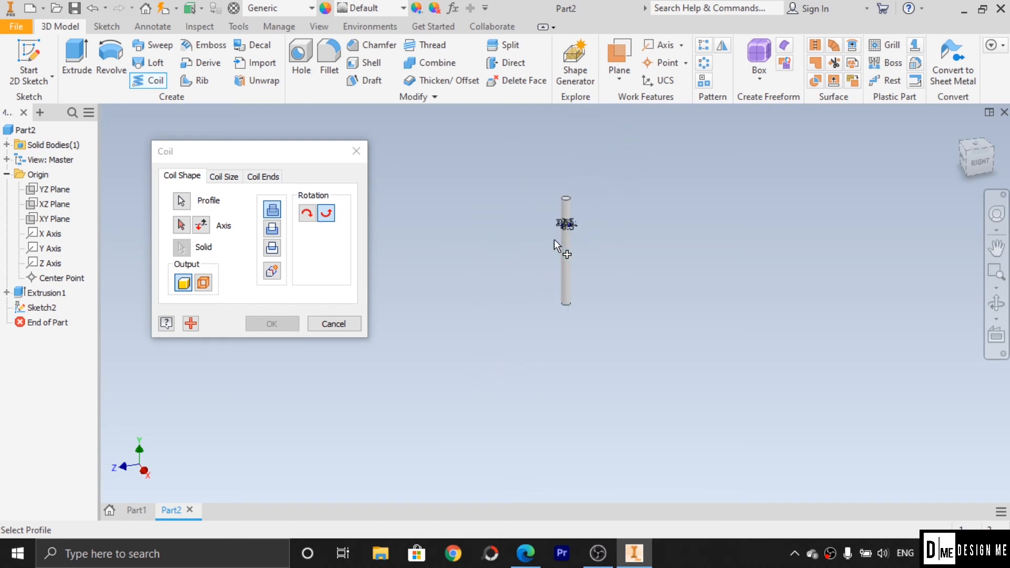
scroll(554, 244, up, 3)
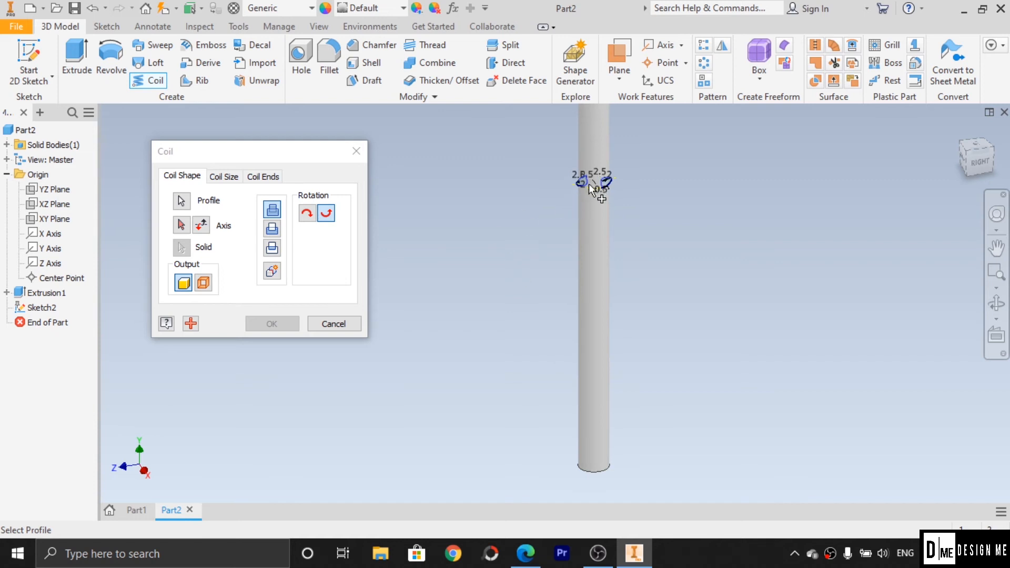
click(181, 225)
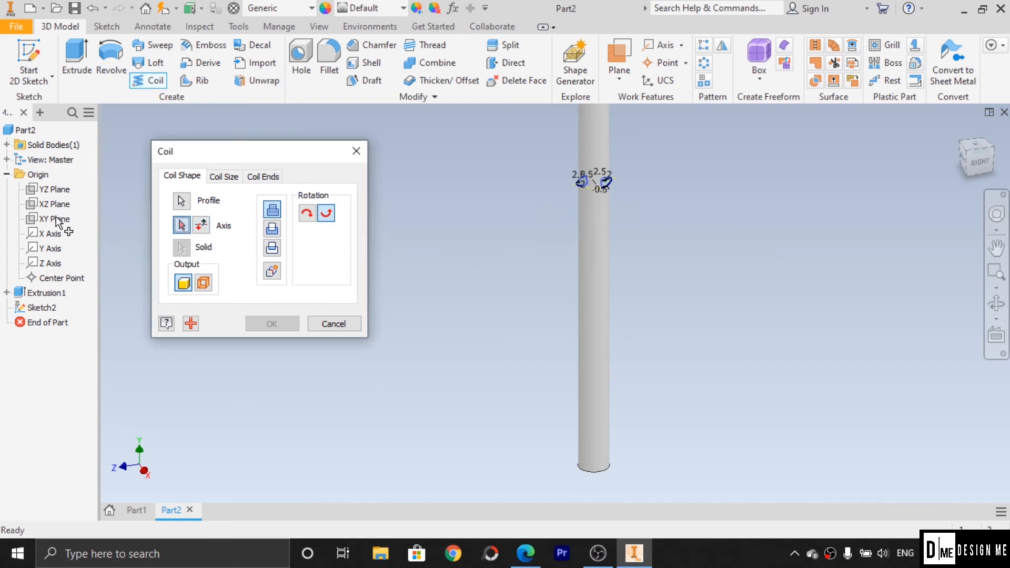
click(47, 250)
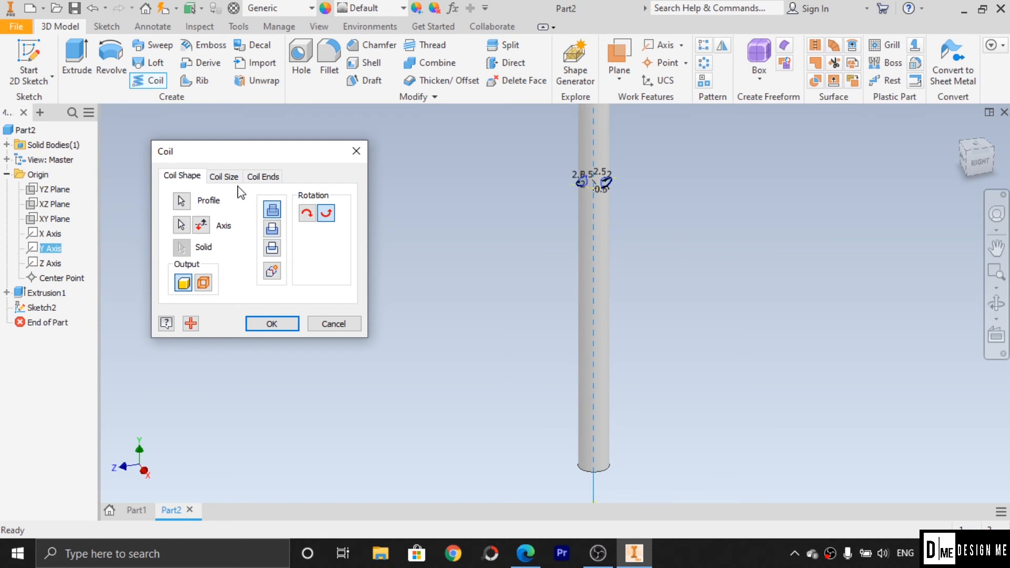
Look up the flute dimensions in the drawing and set the coil's size type to Pitch and Height.
click(223, 177)
click(229, 213)
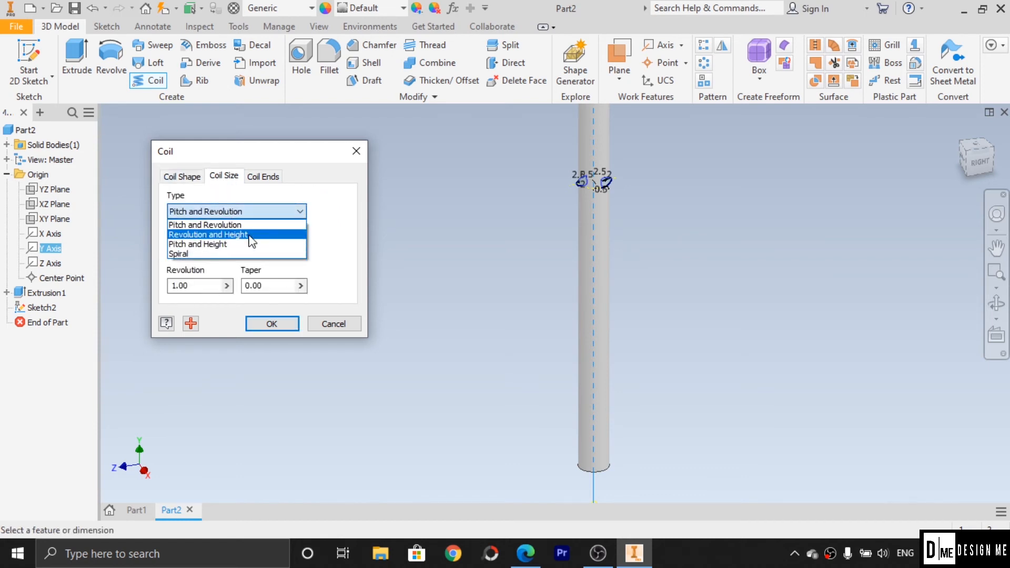
click(526, 552)
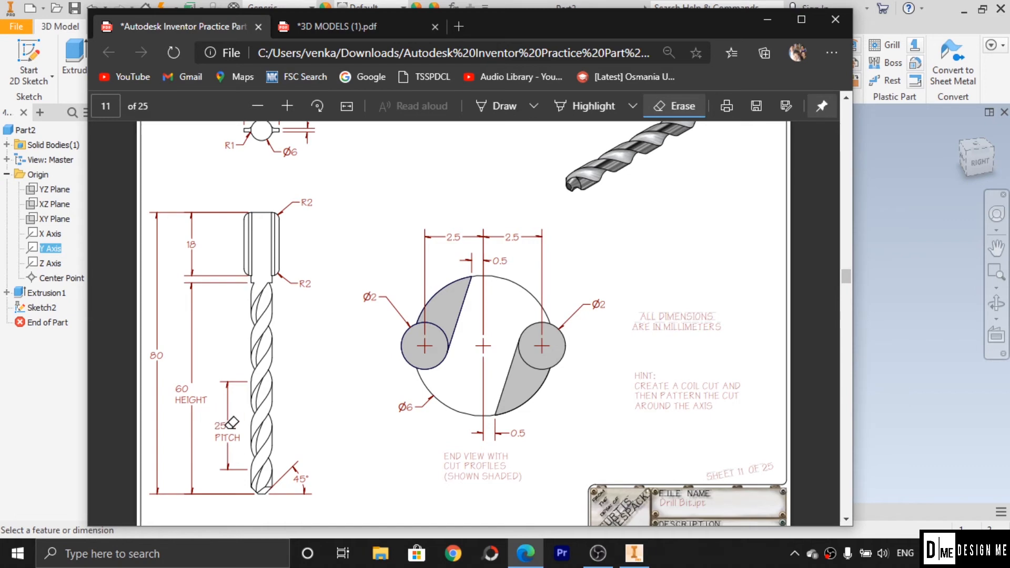
click(767, 21)
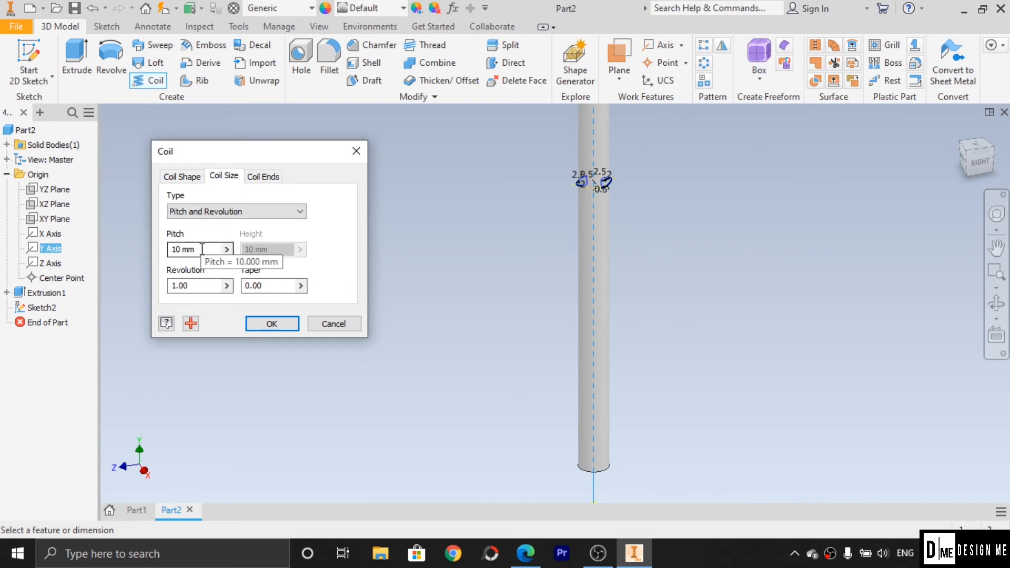
click(230, 211)
click(218, 249)
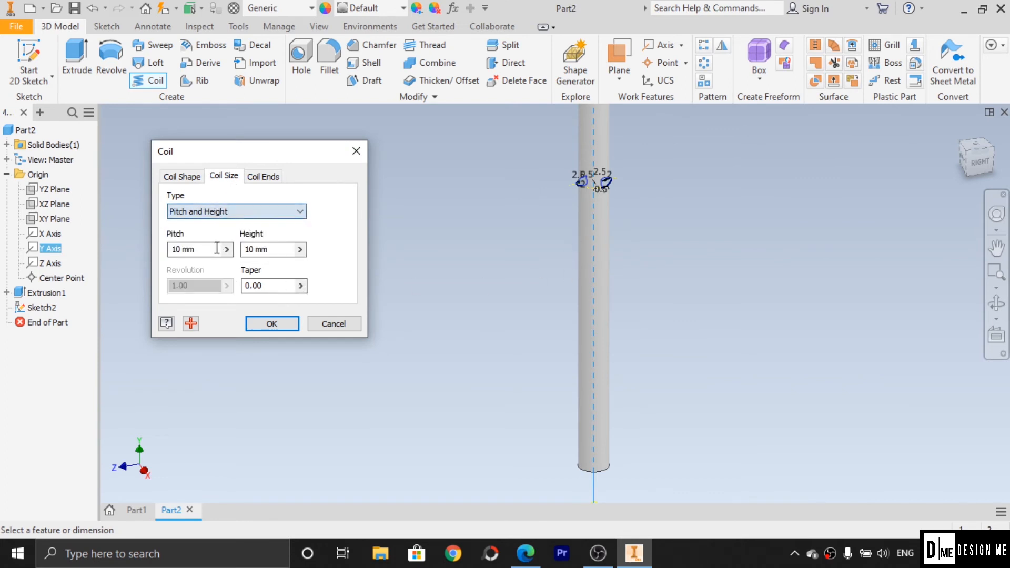
Set the coil's pitch to 25 mm and its height to 60 mm, and create the coil.
drag(200, 250, 167, 257)
text(25)
drag(272, 250, 237, 270)
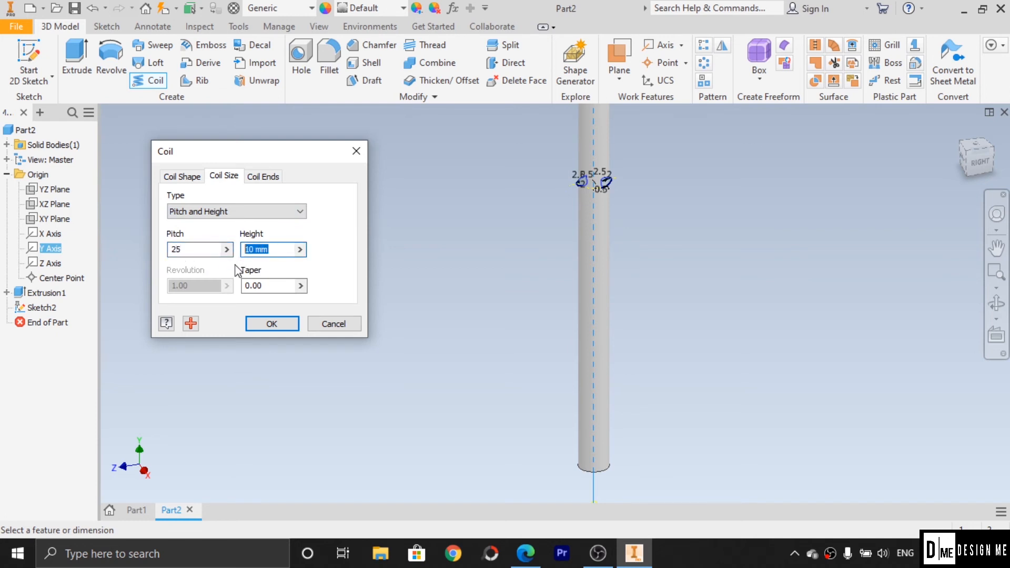
text(60)
click(264, 176)
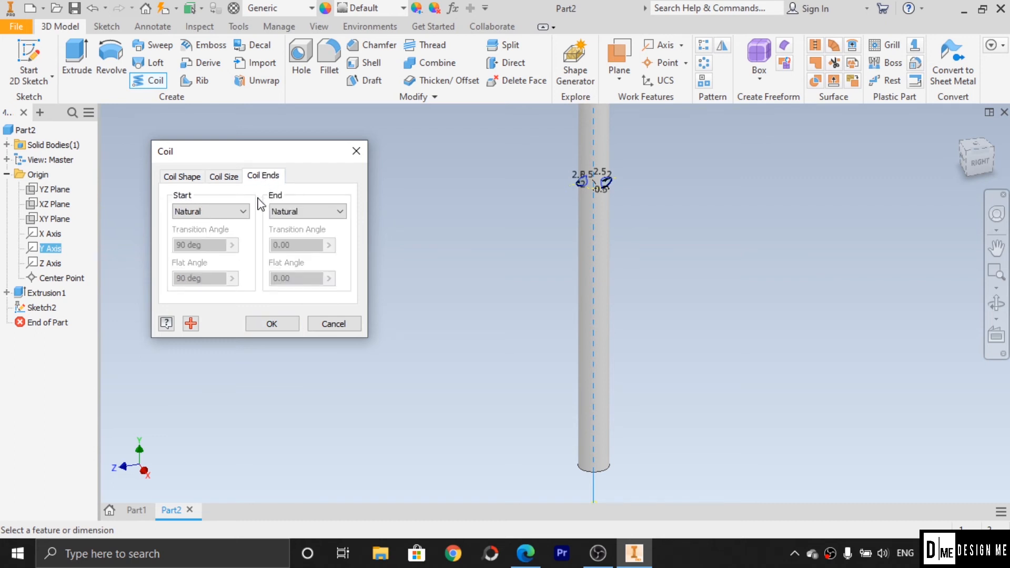
click(196, 178)
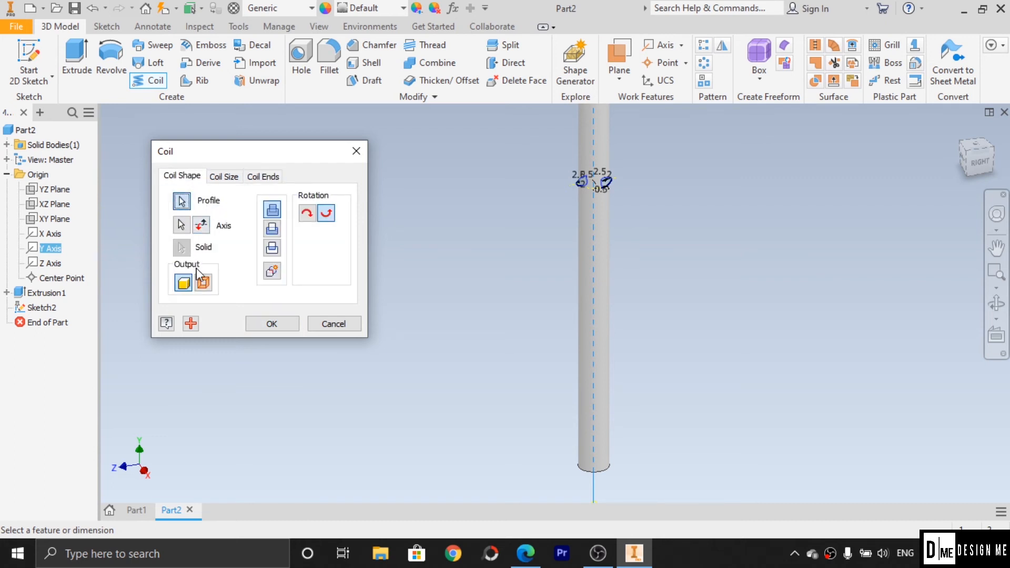
click(272, 324)
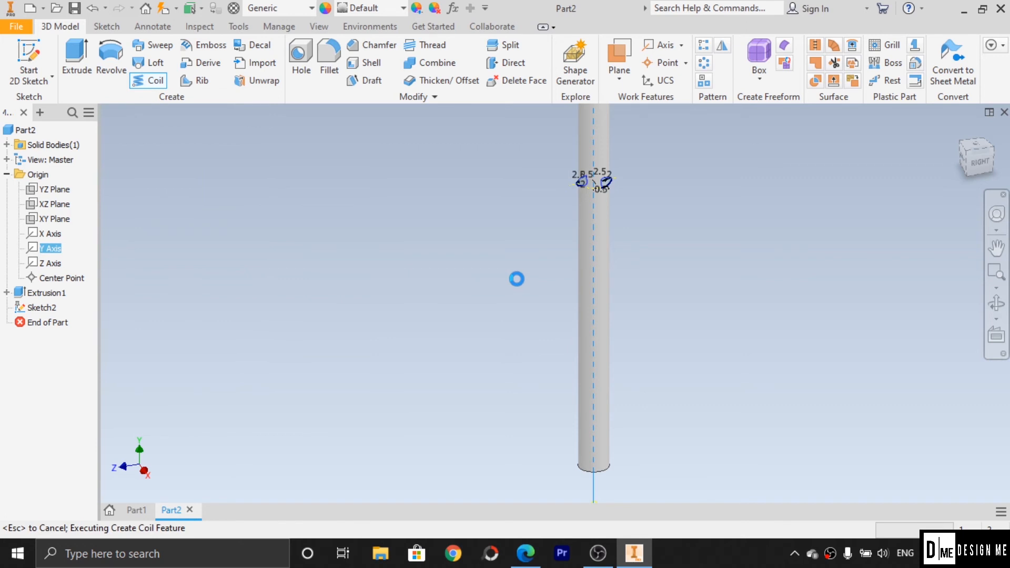
Edit the coil so its axis direction is reversed and its operation is Cut.
scroll(579, 292, down, 3)
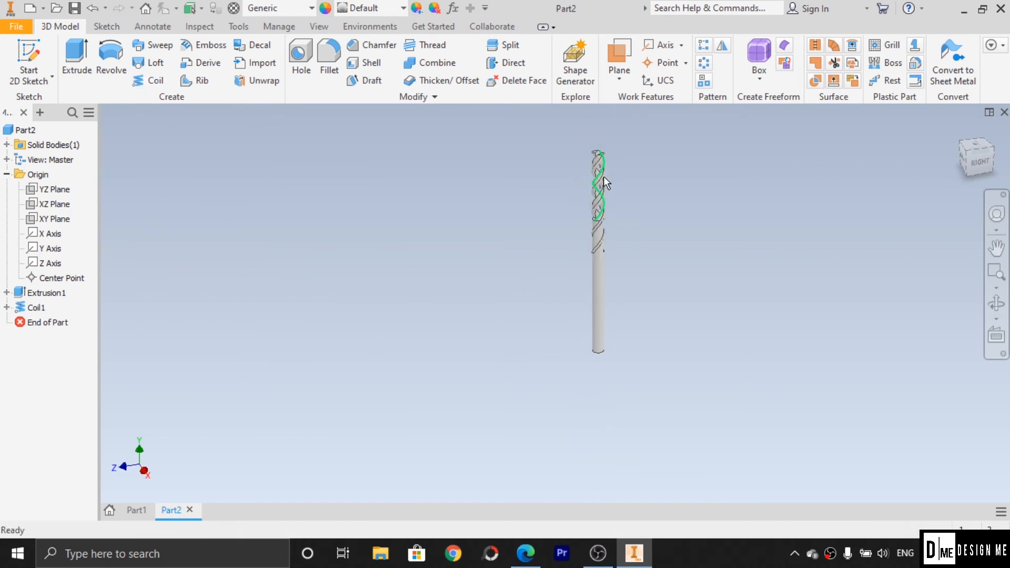
click(42, 308)
double_click(42, 308)
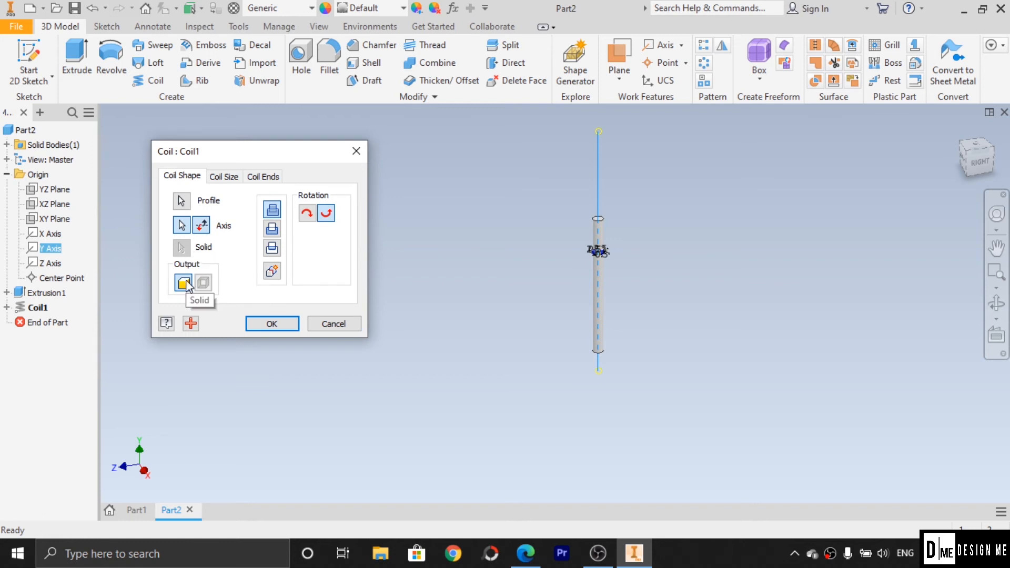
click(273, 231)
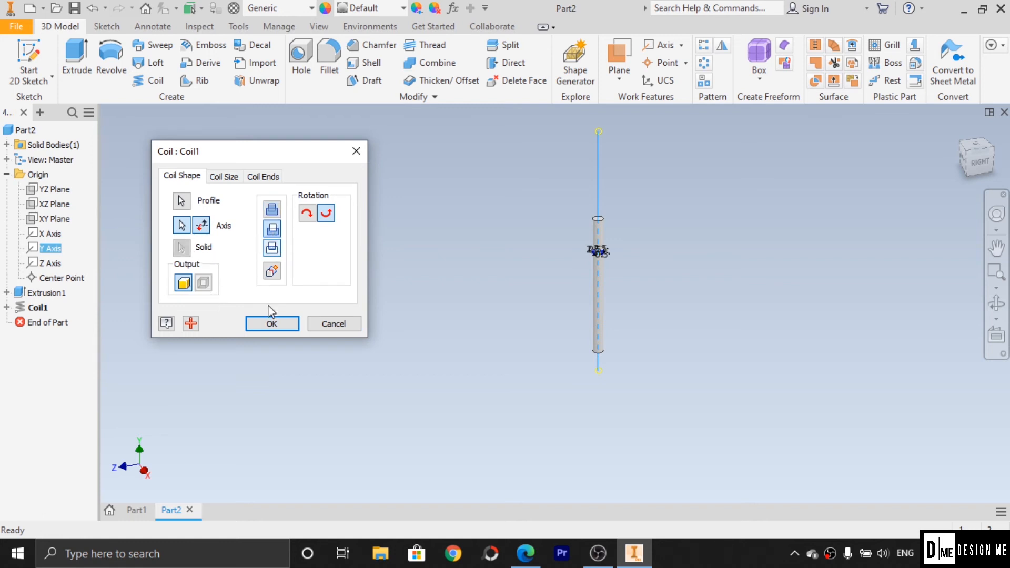
click(271, 326)
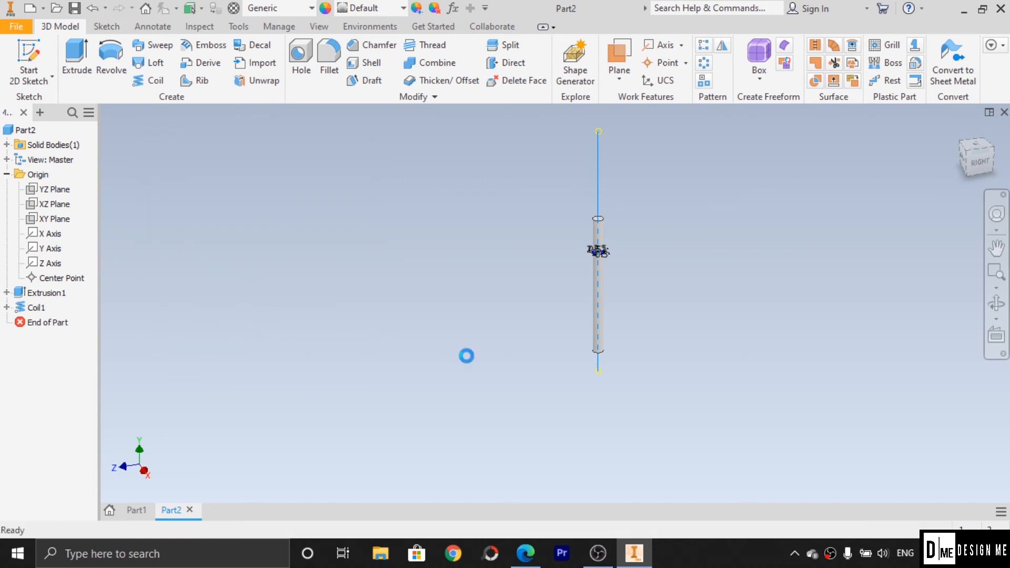
Examine the spiral flutes along the shaft and the flat end face at the drill's tip.
scroll(614, 324, up, 5)
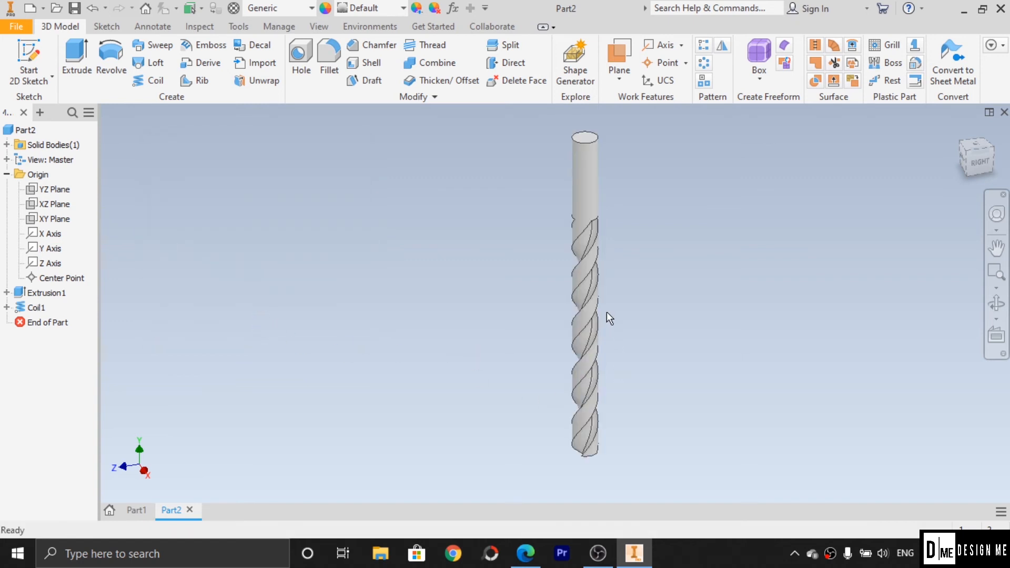
click(998, 310)
drag(633, 278, 500, 286)
key(Escape)
scroll(647, 485, down, 5)
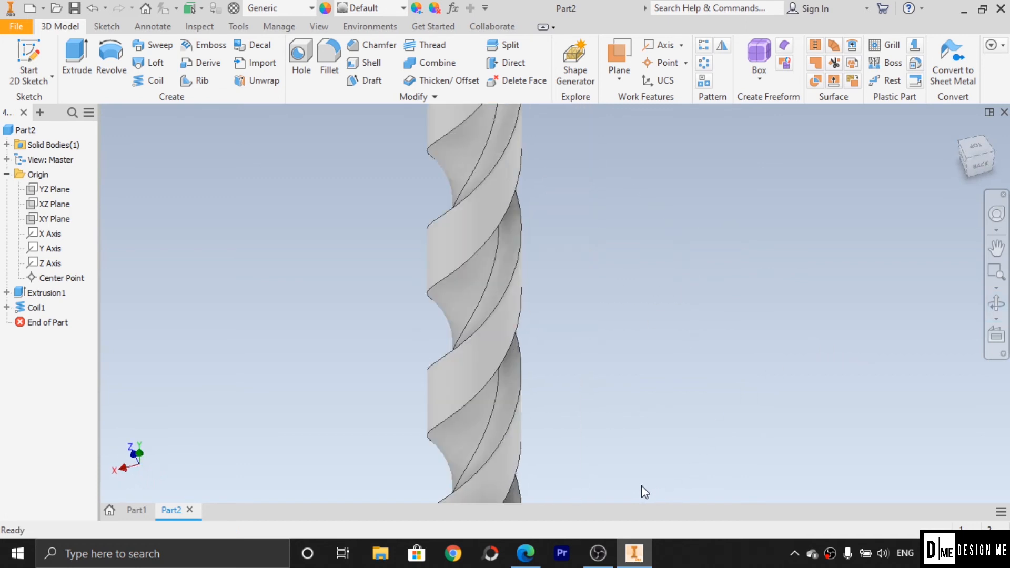
scroll(613, 478, up, 4)
click(997, 254)
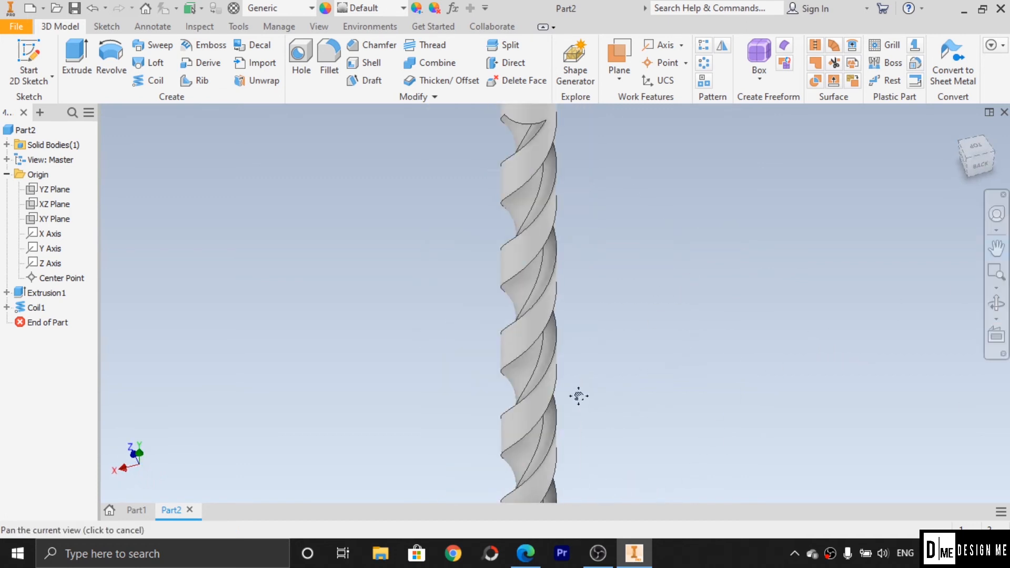
drag(577, 394, 560, 263)
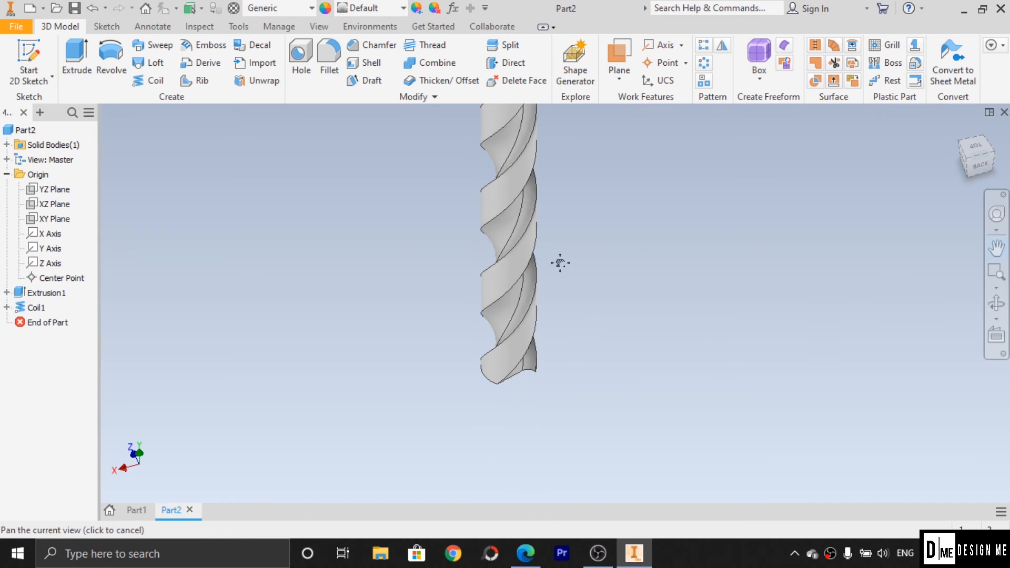
click(997, 303)
drag(594, 351, 724, 313)
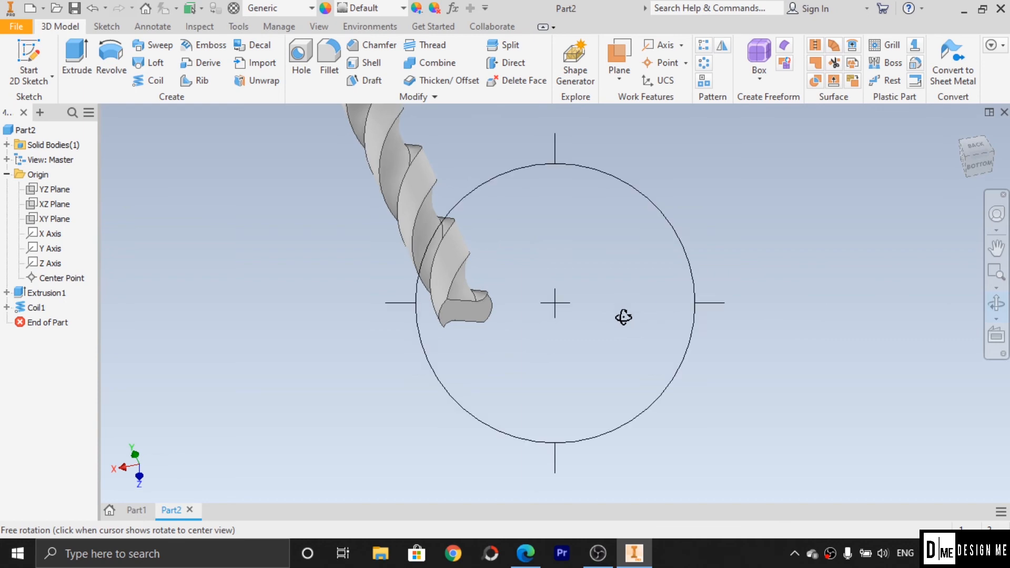
key(Escape)
Look up the drill tip's chamfer angle in the sheet 11 drawing and start a chamfer on the part.
click(539, 560)
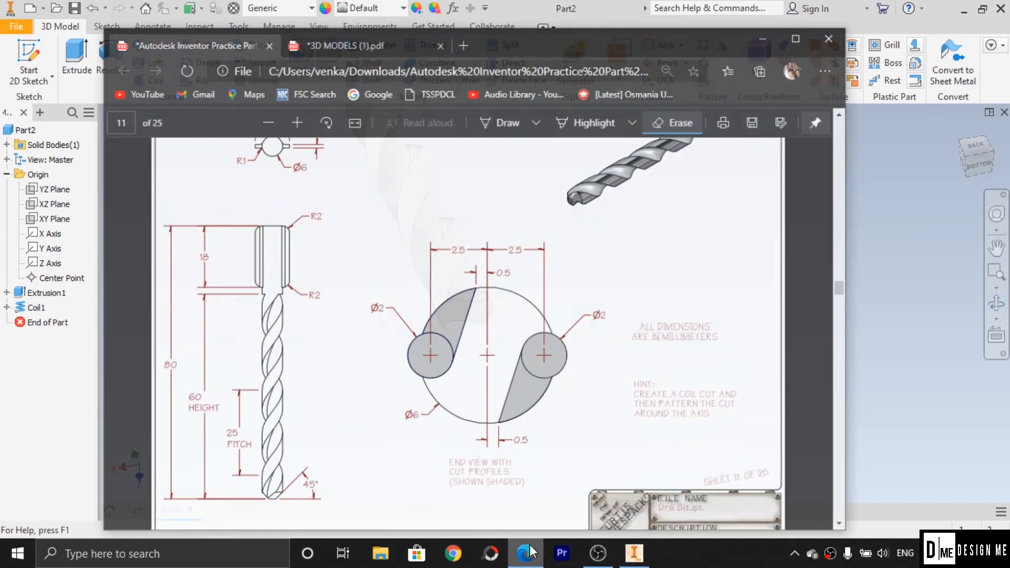
scroll(316, 441, down, 1)
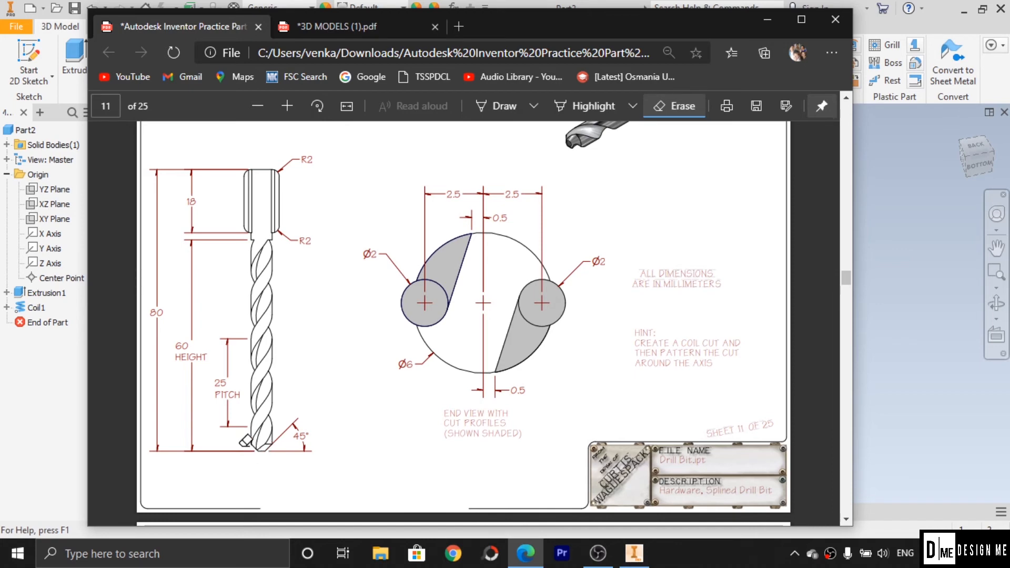
scroll(401, 373, up, 1)
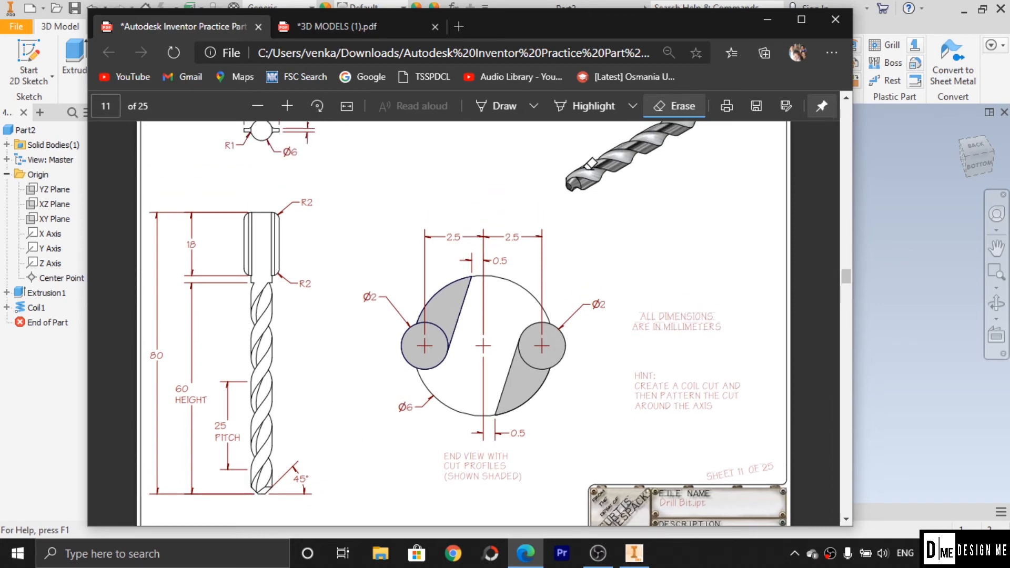
click(766, 21)
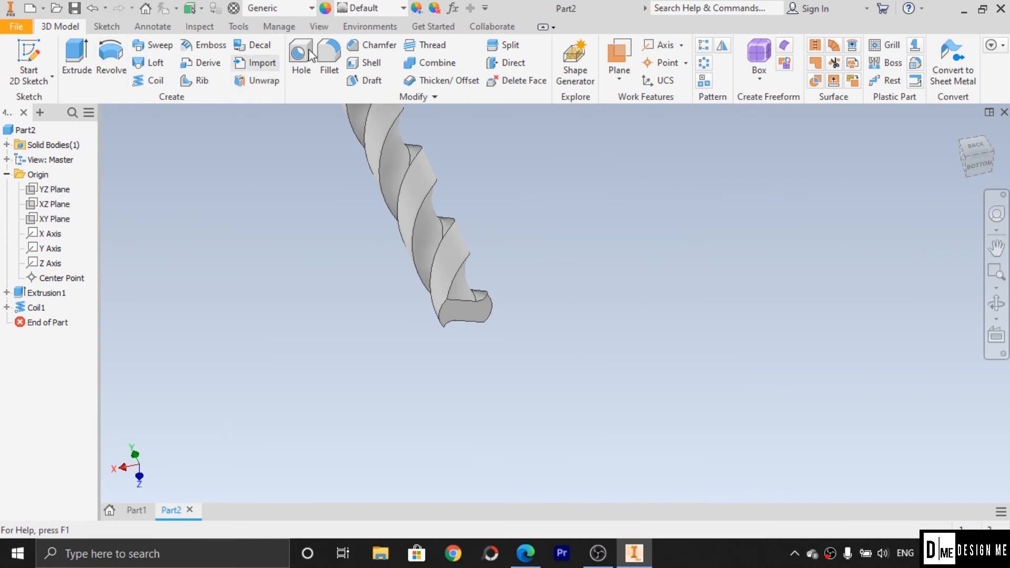
click(375, 51)
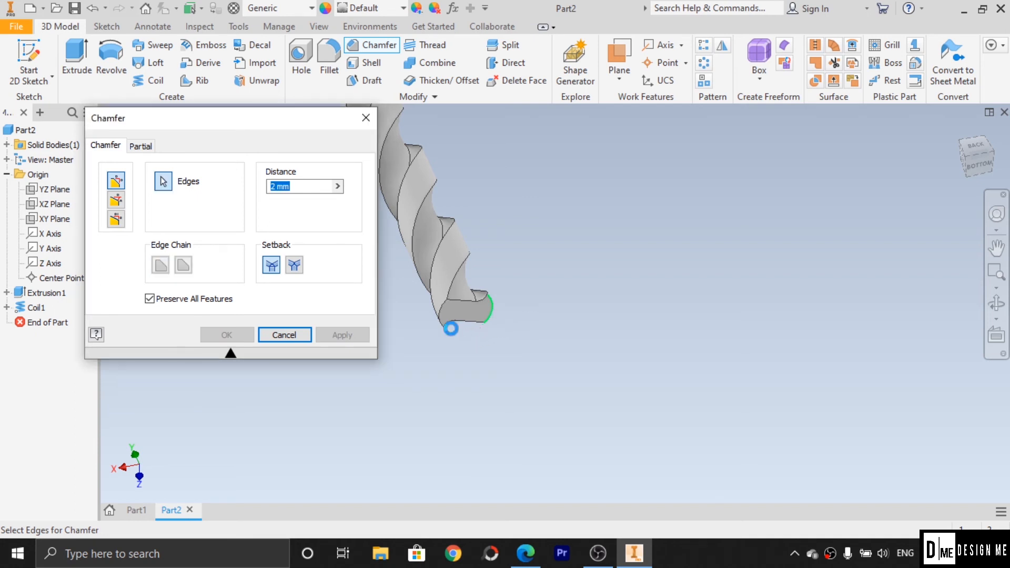
click(453, 329)
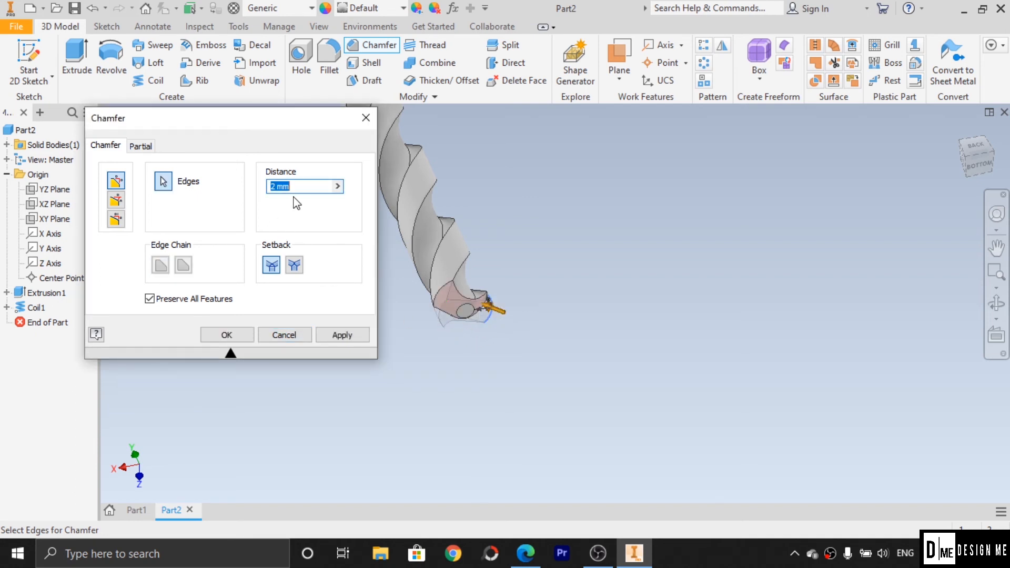
click(337, 187)
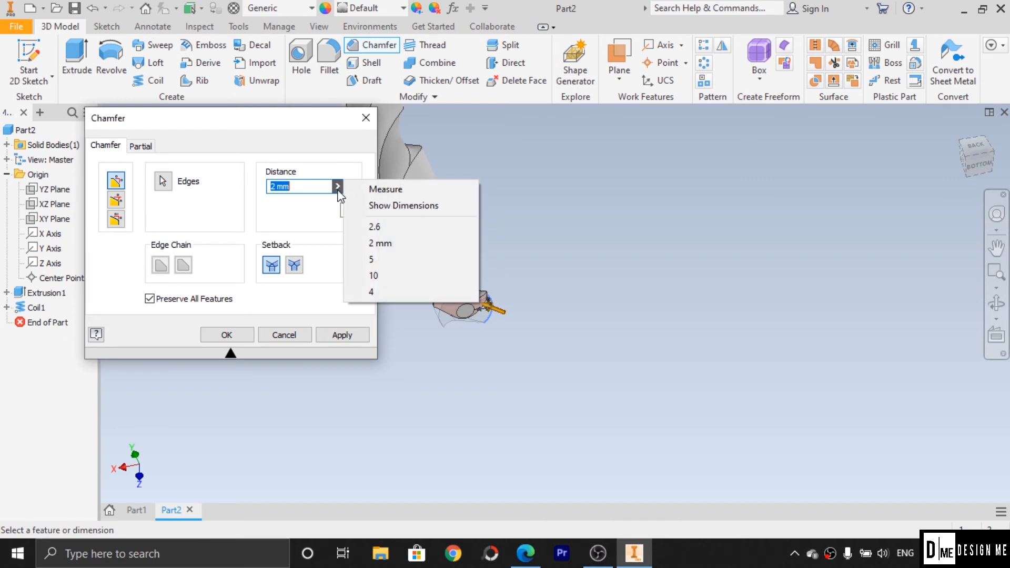
click(320, 204)
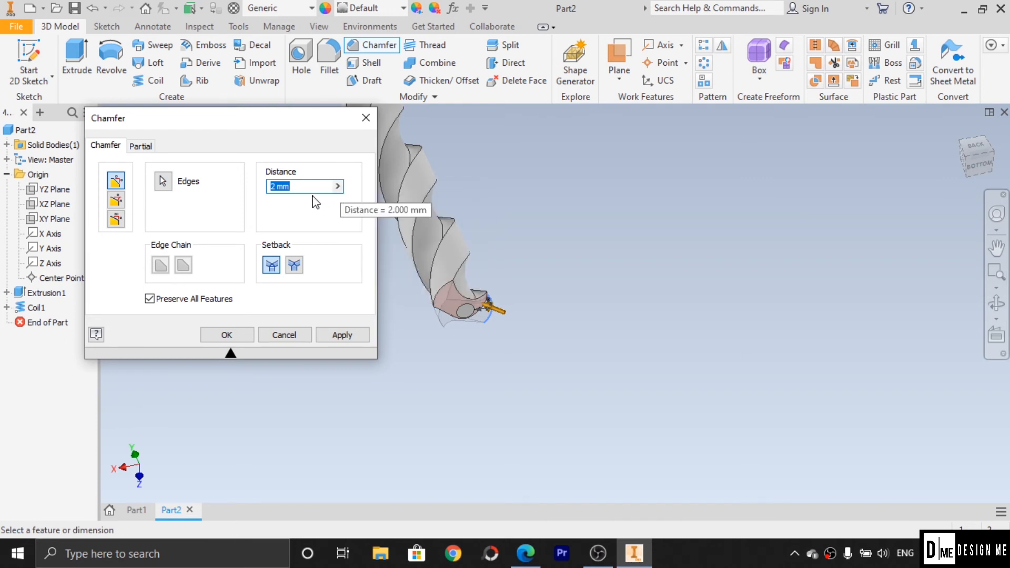
click(141, 148)
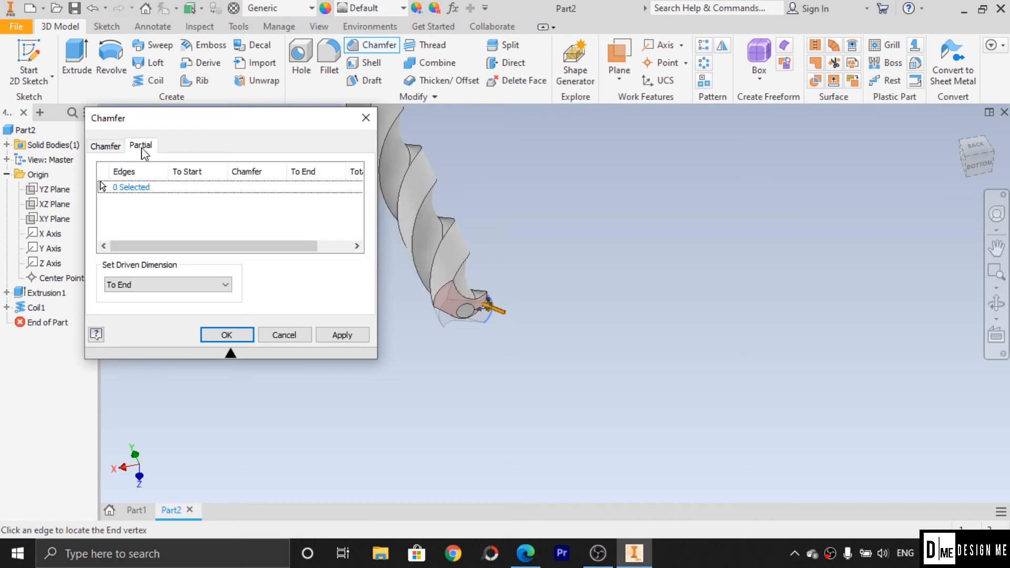
click(106, 147)
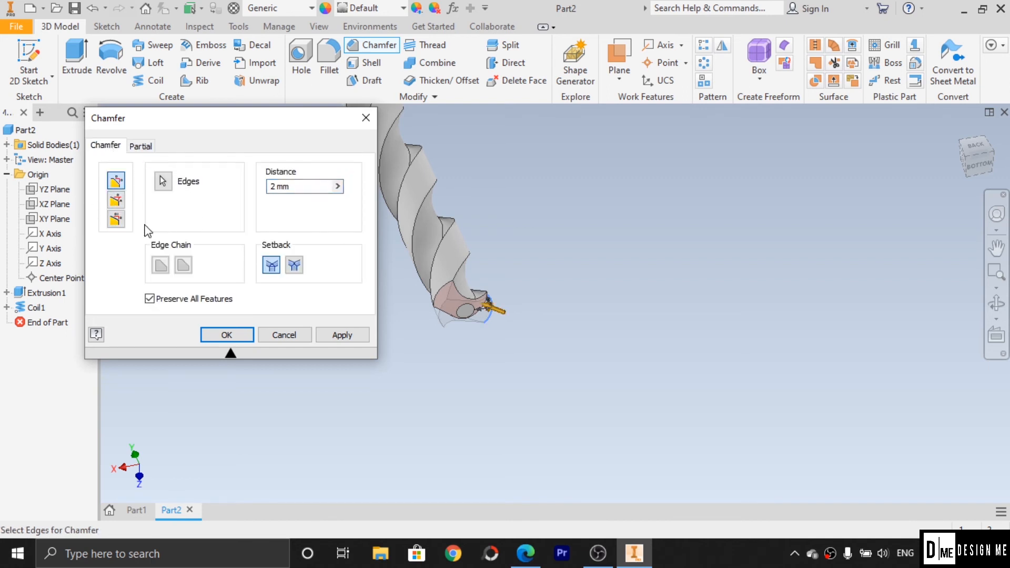
Chamfer the curved edge of the drill tip's end face by distance and angle, using 2.5 mm and 45 degrees.
click(526, 552)
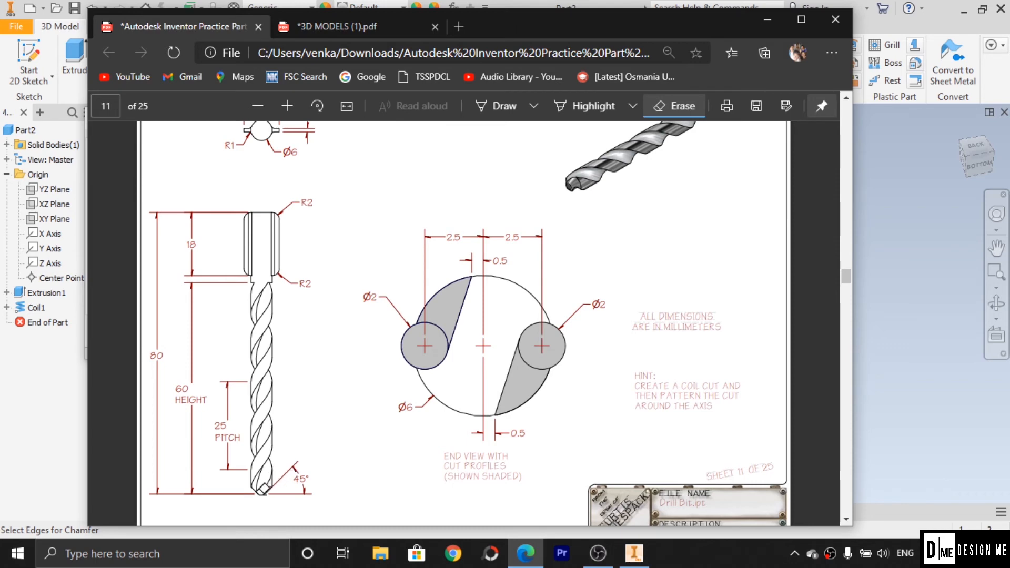
click(767, 21)
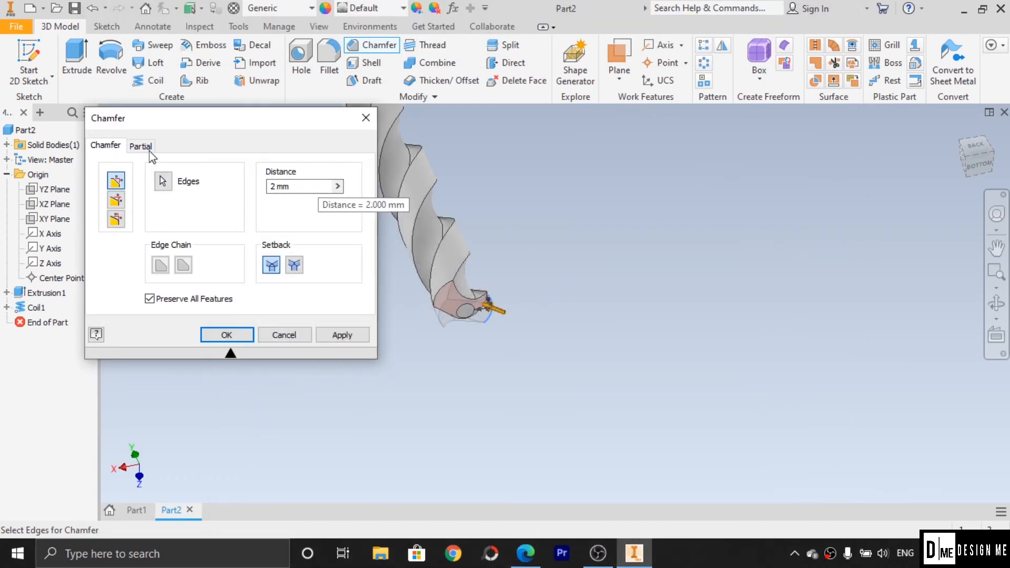
click(118, 206)
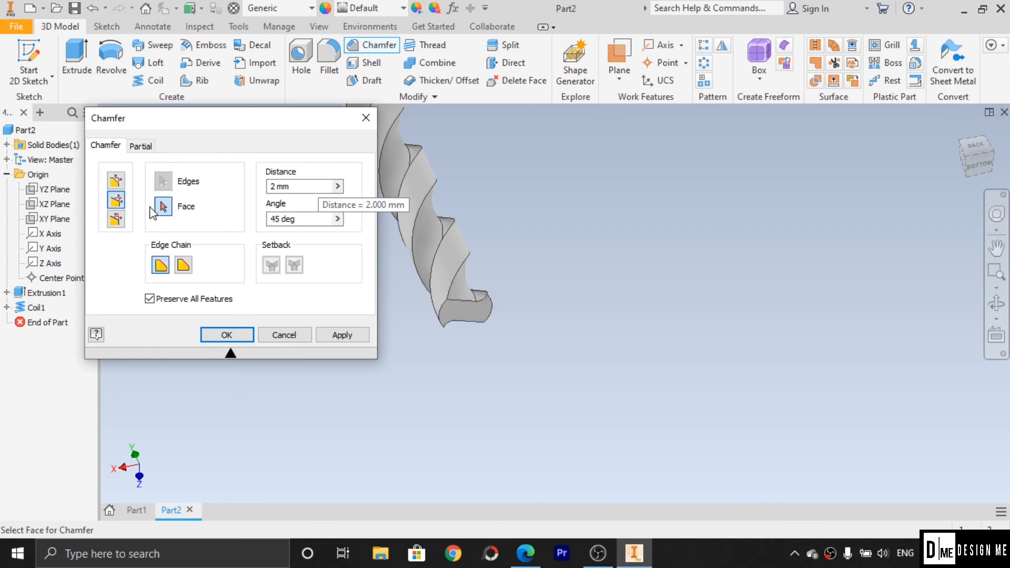
click(303, 219)
click(465, 313)
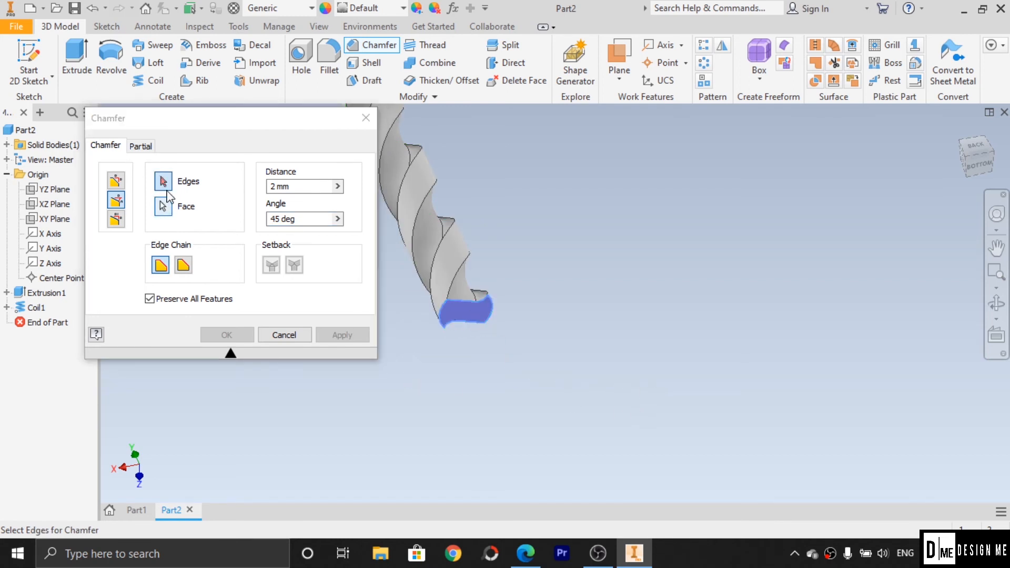
click(441, 318)
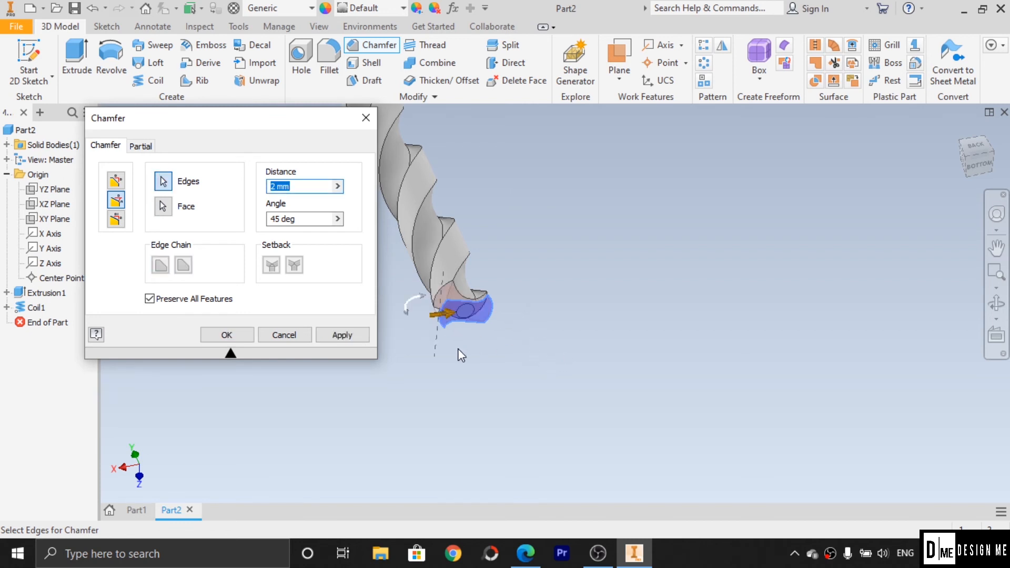
text(2.5)
click(306, 218)
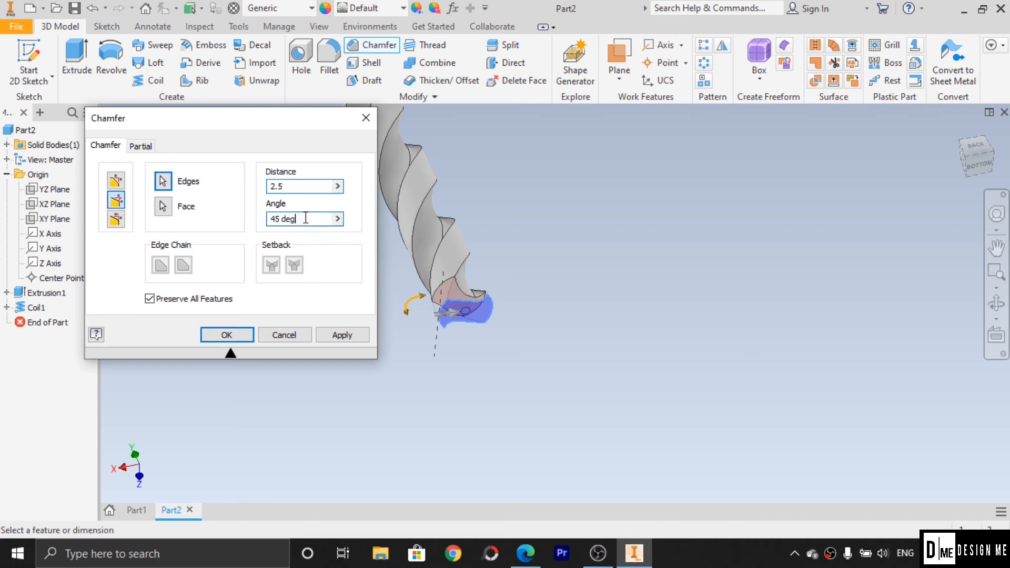
click(337, 338)
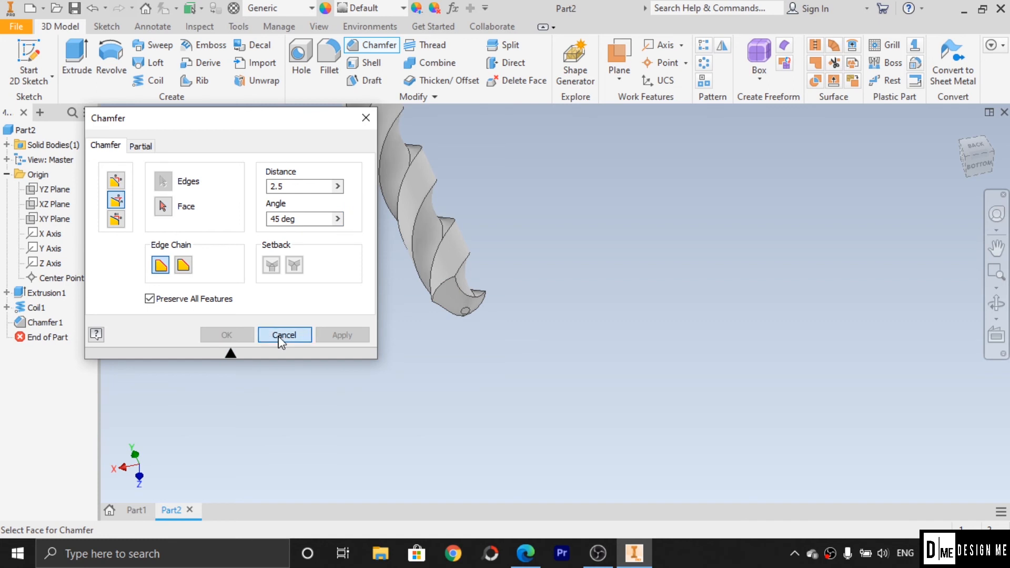
click(281, 339)
Check the whole drill bit from the side and look up the shank's spline dimensions in the drawing.
click(998, 302)
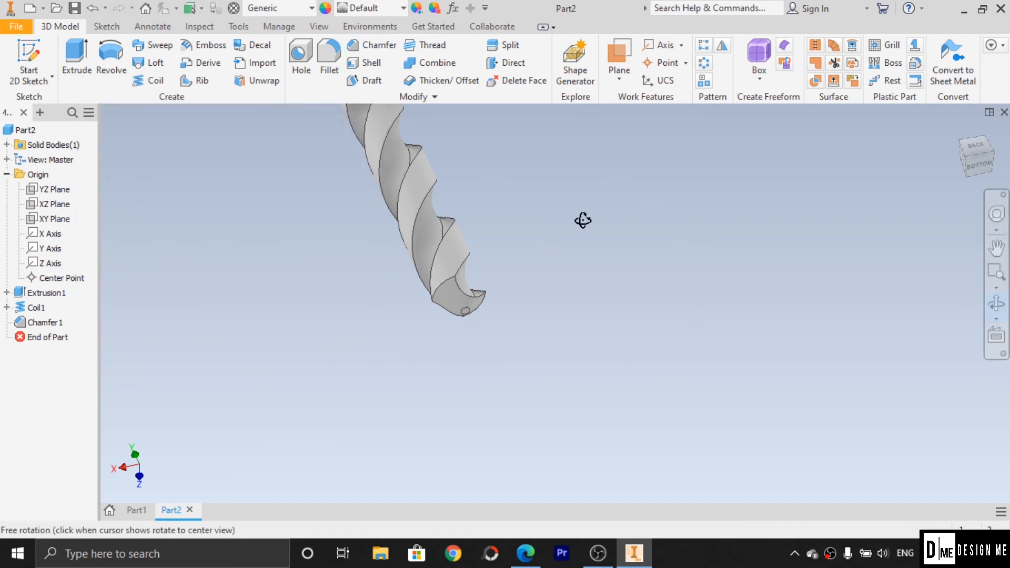
mouse_move(582, 219)
mouse_down()
mouse_move(523, 255)
mouse_move(463, 240)
mouse_move(474, 246)
mouse_move(464, 287)
mouse_move(585, 200)
mouse_move(580, 219)
mouse_move(572, 205)
mouse_move(578, 216)
mouse_up()
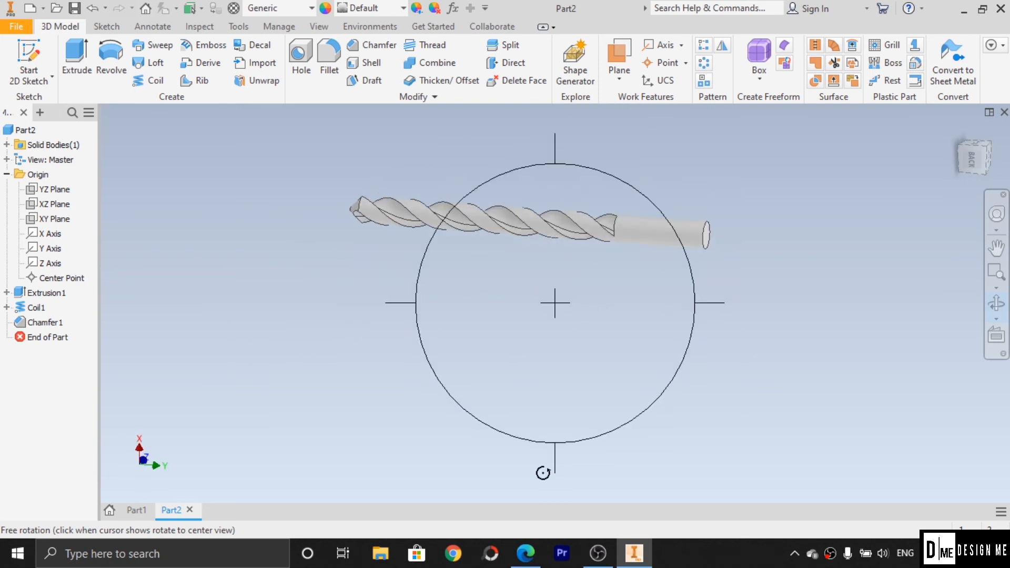
click(523, 554)
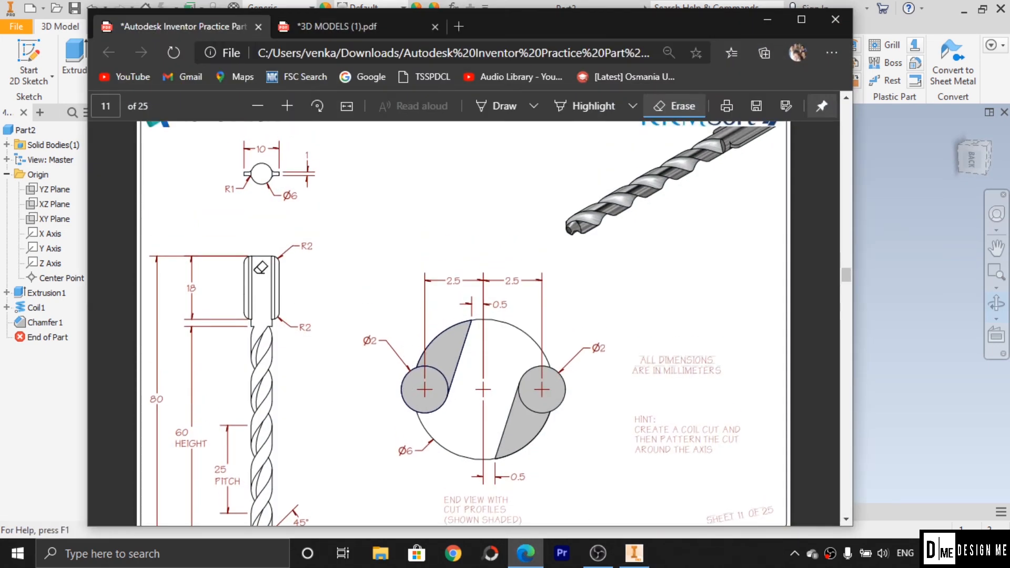
ctrl+scroll(235, 292, up, 3)
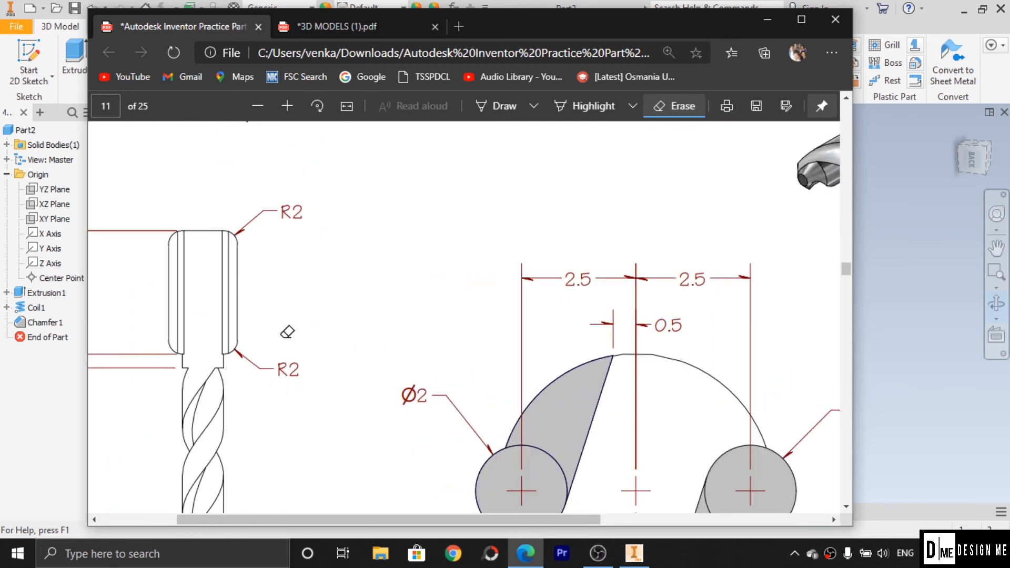
ctrl+scroll(287, 332, down, 3)
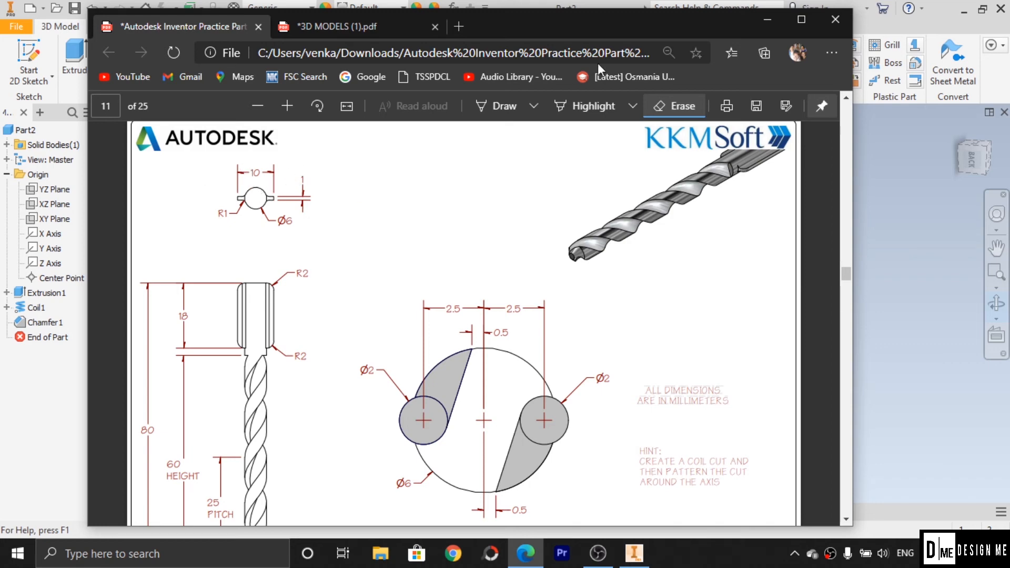
click(767, 19)
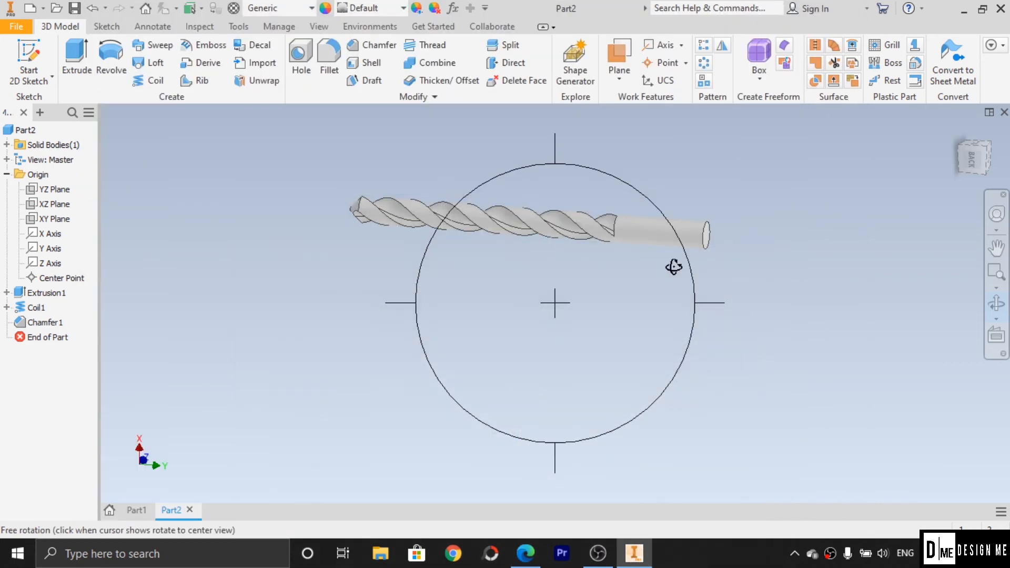
Start a new sketch on the circular end face of the shank.
key(Escape)
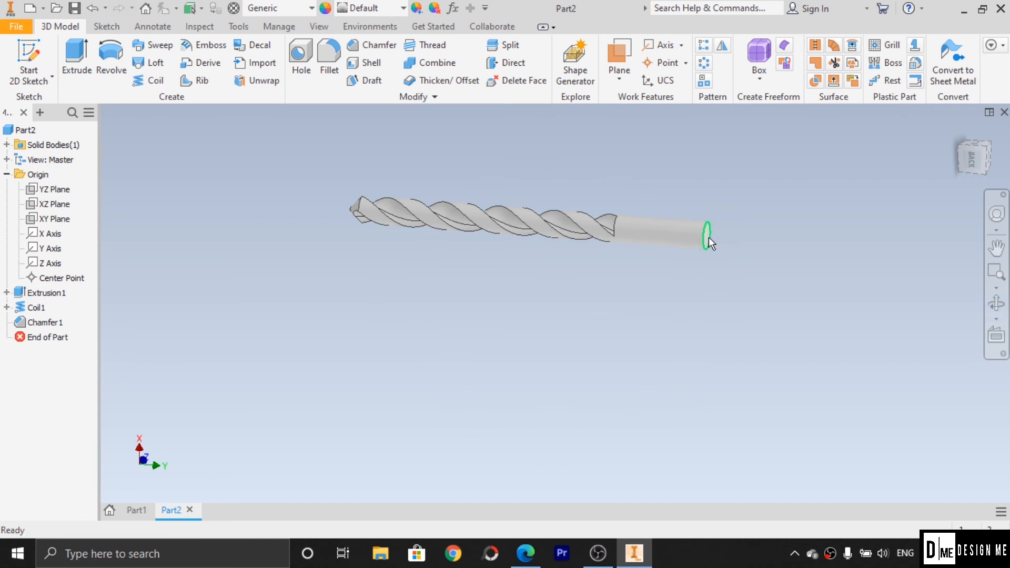
click(997, 247)
click(996, 304)
drag(604, 268, 698, 254)
key(Escape)
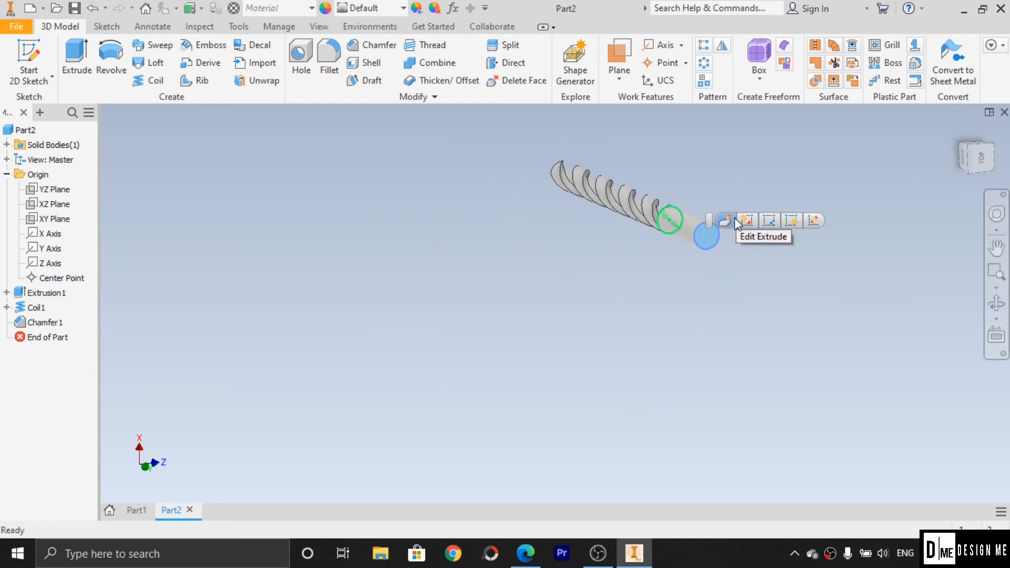
click(813, 220)
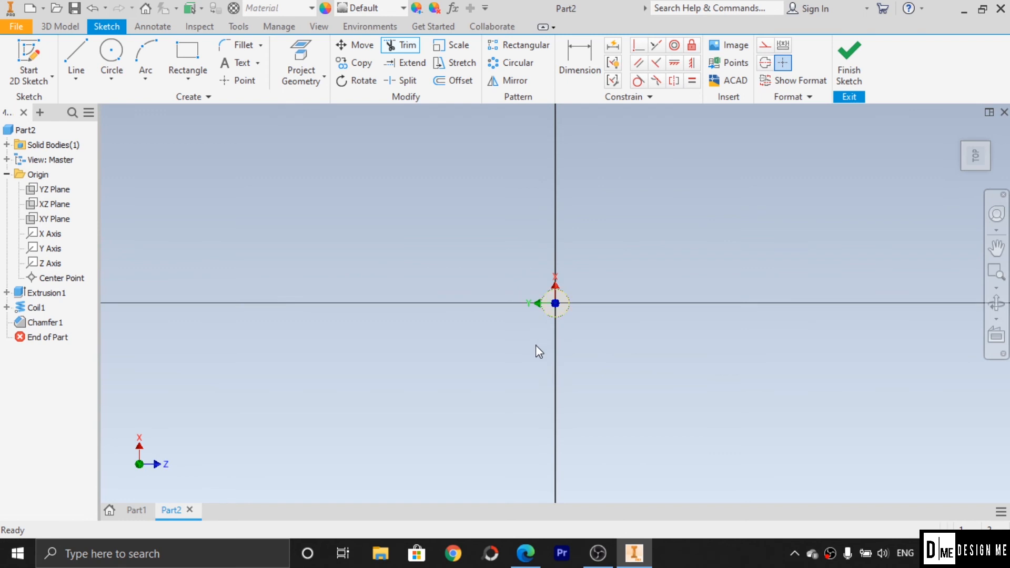
Sketch a thin horizontal rectangle about 12.7 mm long across the middle of the shank's end circle.
scroll(527, 255, down, 5)
scroll(799, 466, down, 2)
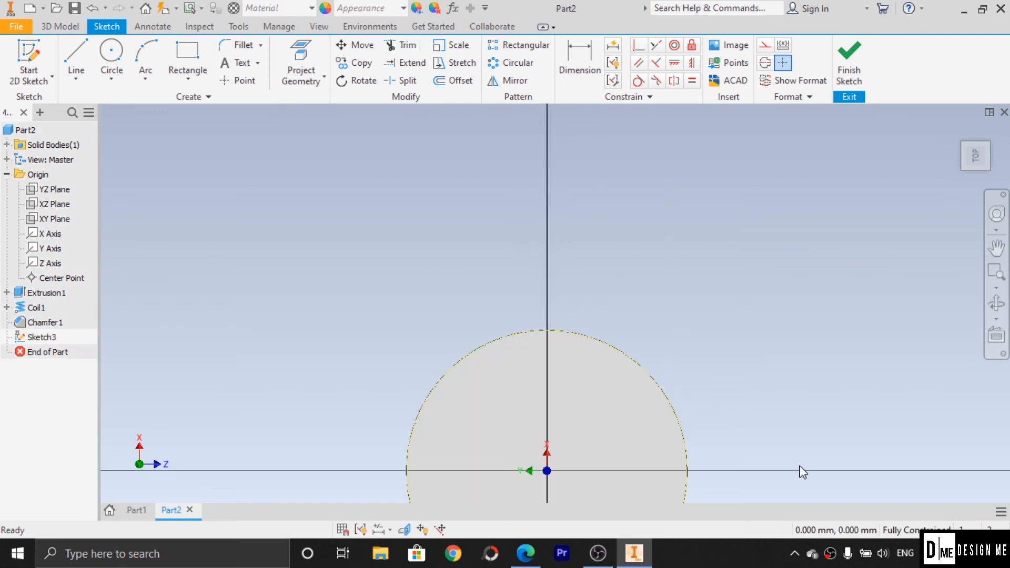
click(996, 248)
drag(670, 444, 613, 298)
click(184, 58)
click(229, 297)
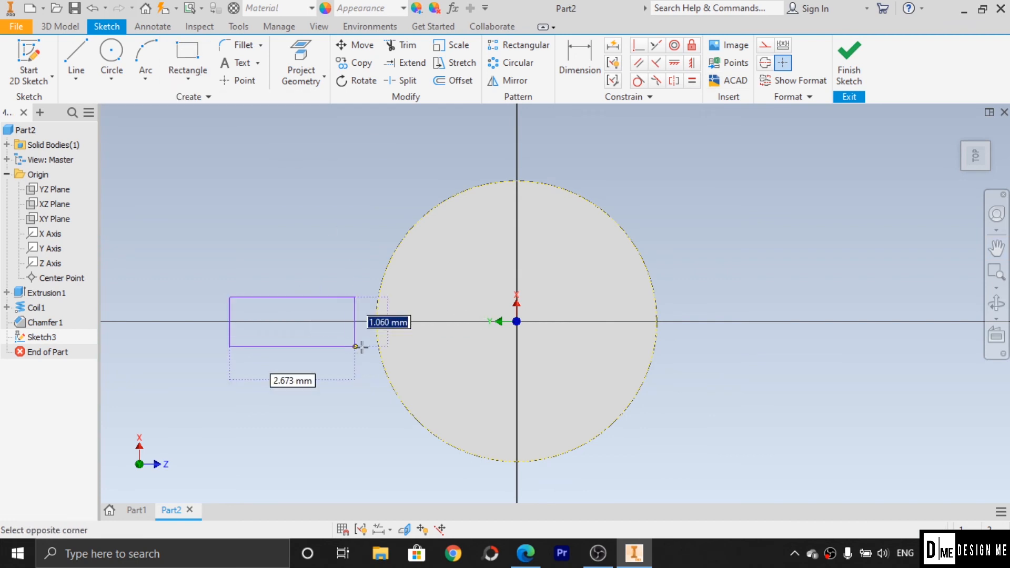
click(825, 362)
Dimension the rectangle's length as 10 mm.
click(562, 71)
click(725, 298)
click(711, 255)
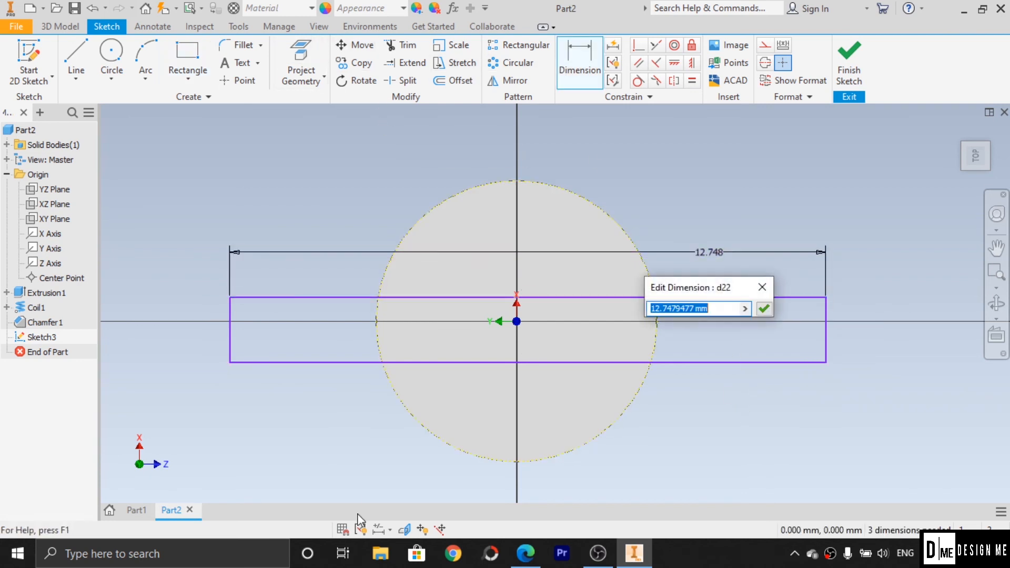
text(10)
key(Return)
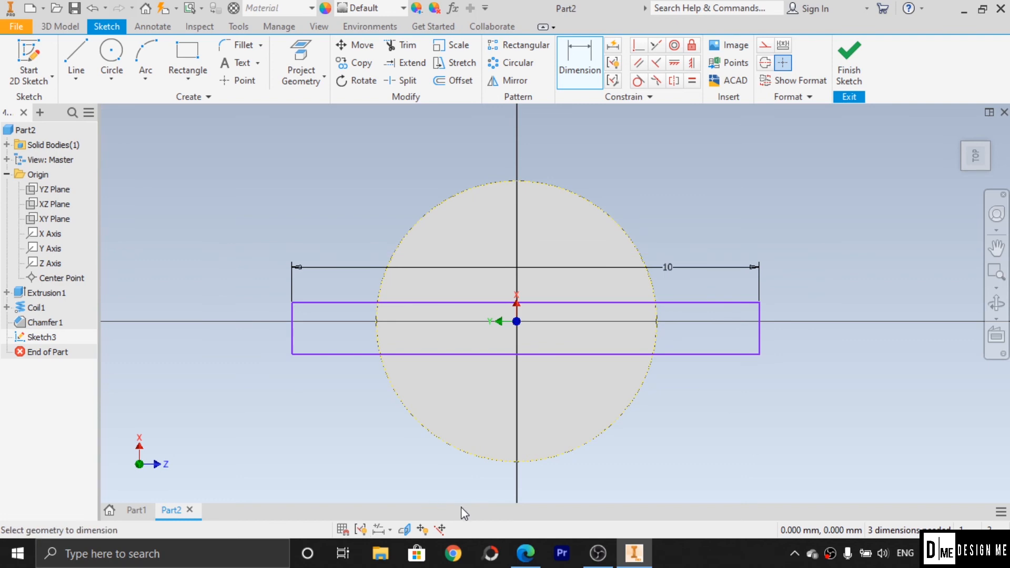
Check the spline thickness in the drawing and dimension the rectangle's height as 1 mm.
click(526, 553)
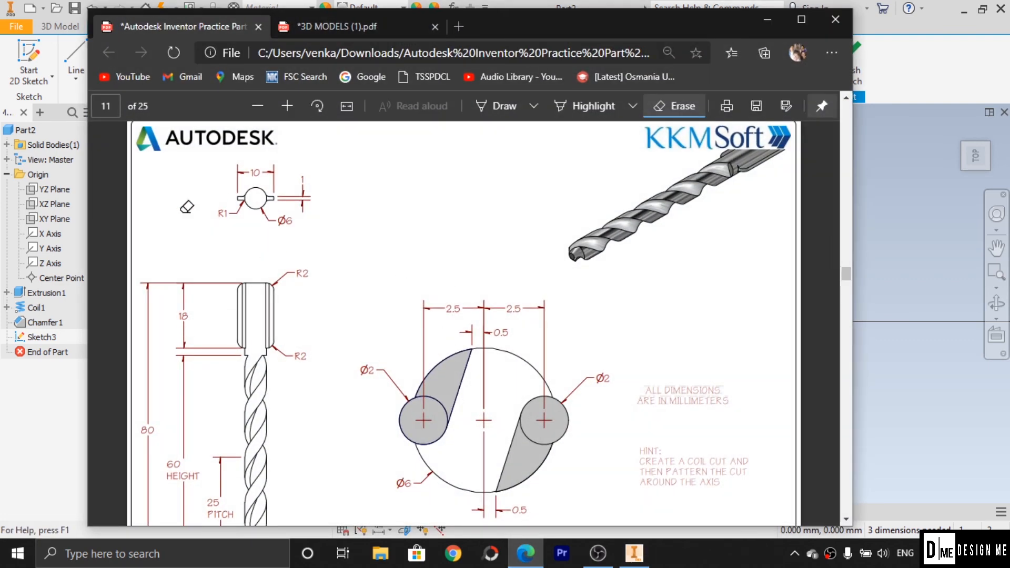
click(768, 20)
click(763, 329)
click(828, 315)
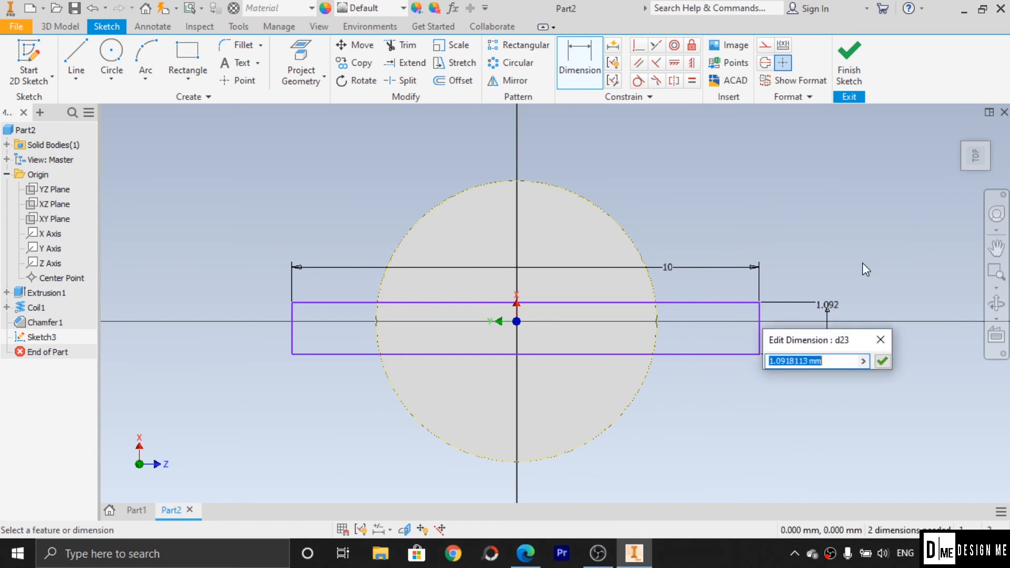
text(1)
key(Return)
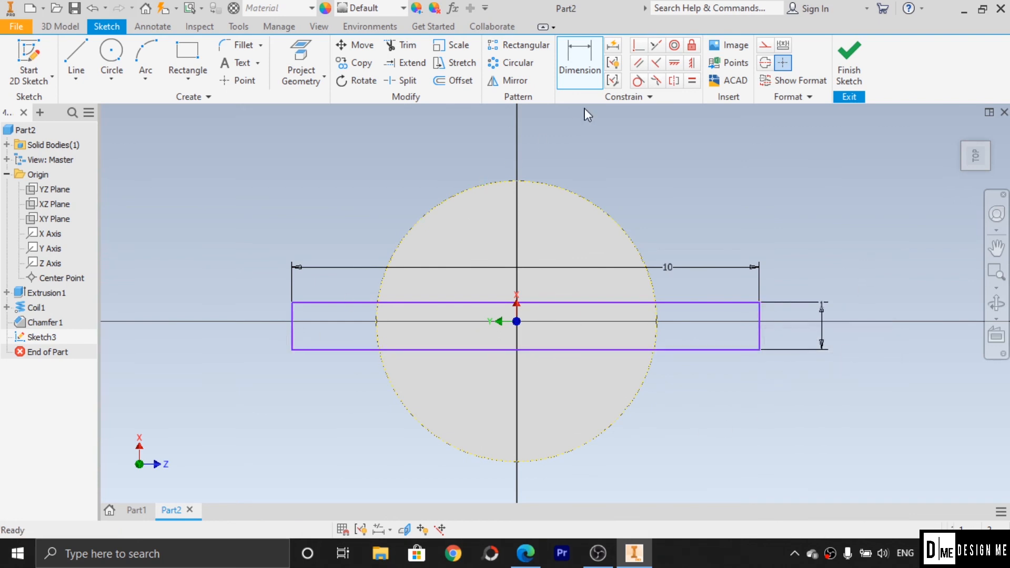
Make the rectangle's two short sides symmetric about the X Axis.
click(291, 341)
click(762, 326)
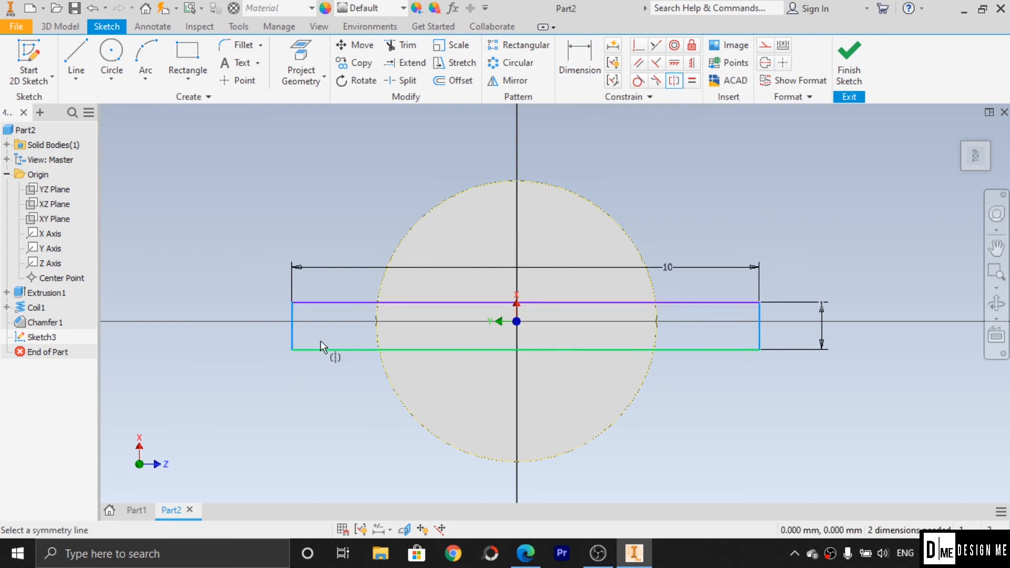
click(57, 237)
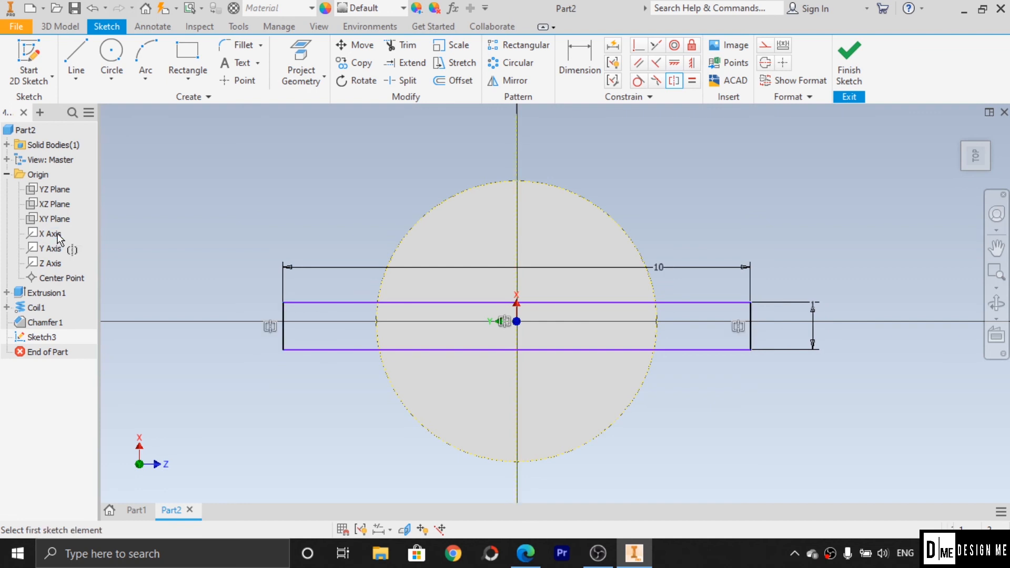
click(589, 303)
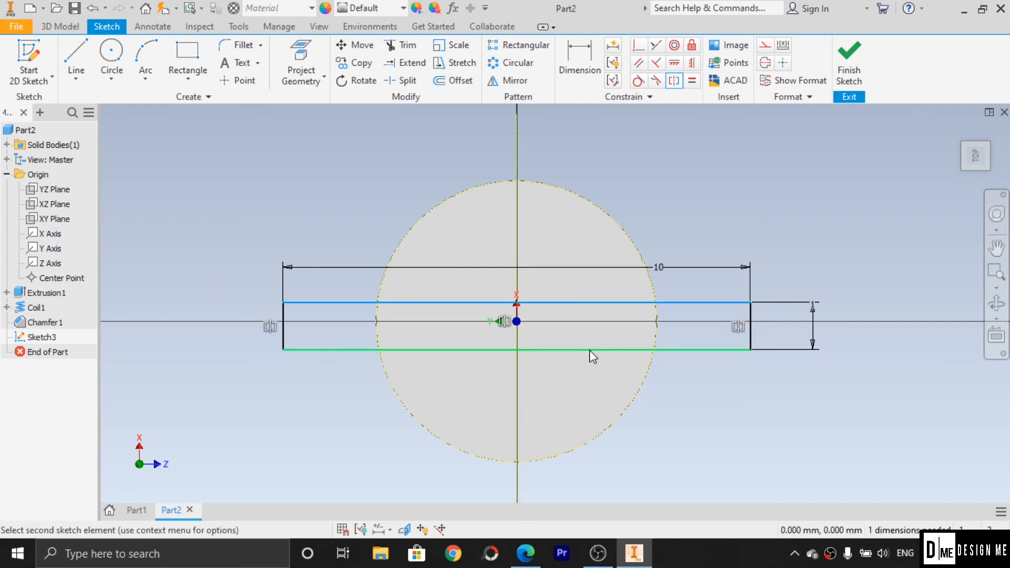
click(590, 349)
click(340, 140)
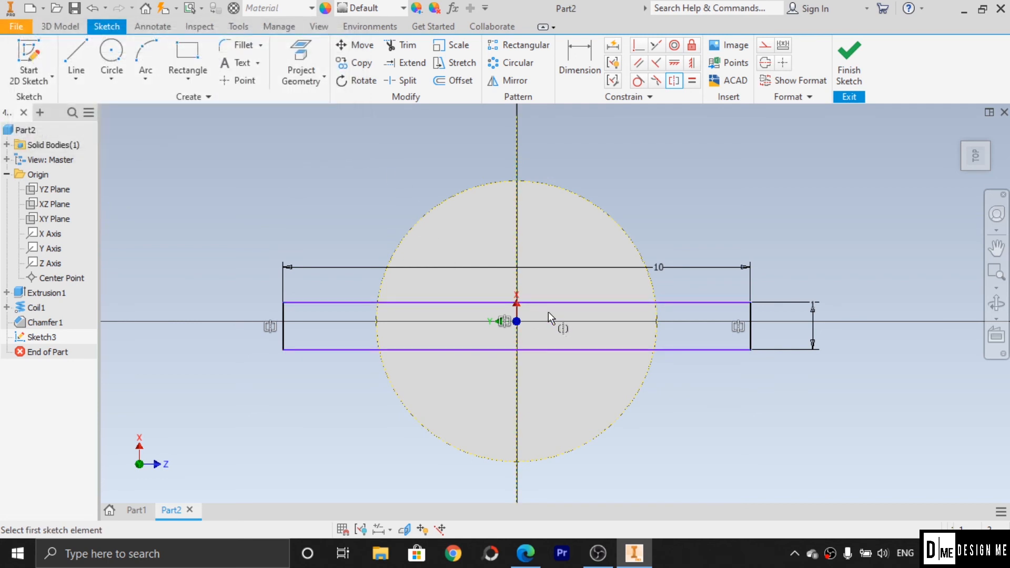
key(Escape)
Make the rectangle's two long sides symmetric about the Z Axis and finish the sketch.
click(675, 82)
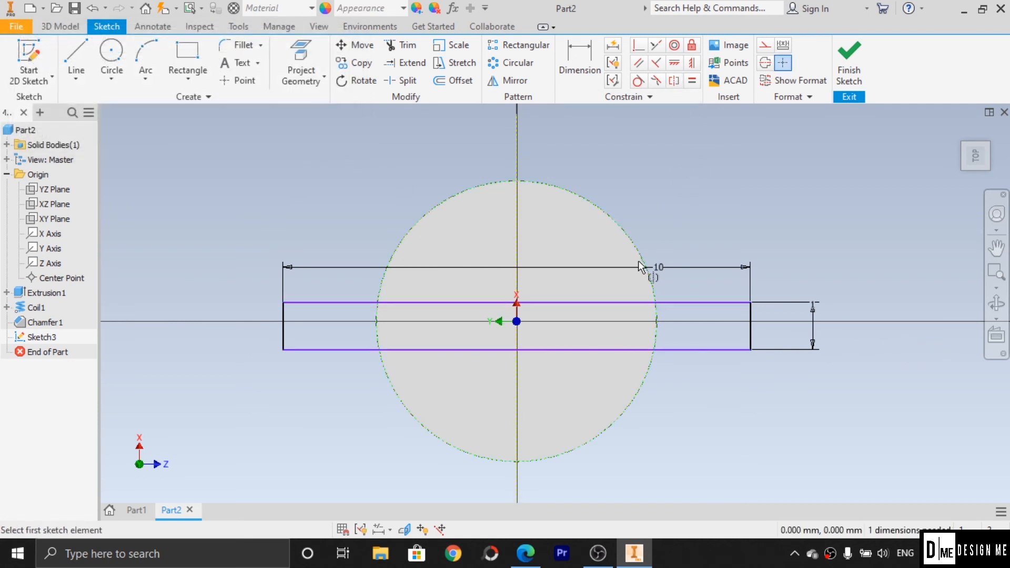
click(674, 82)
click(565, 303)
click(569, 349)
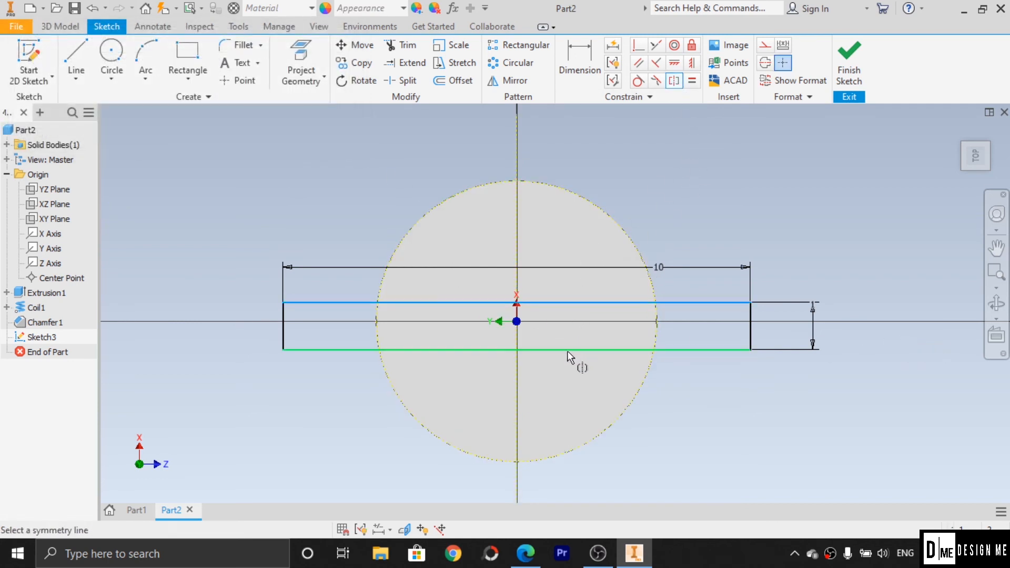
click(49, 263)
key(Escape)
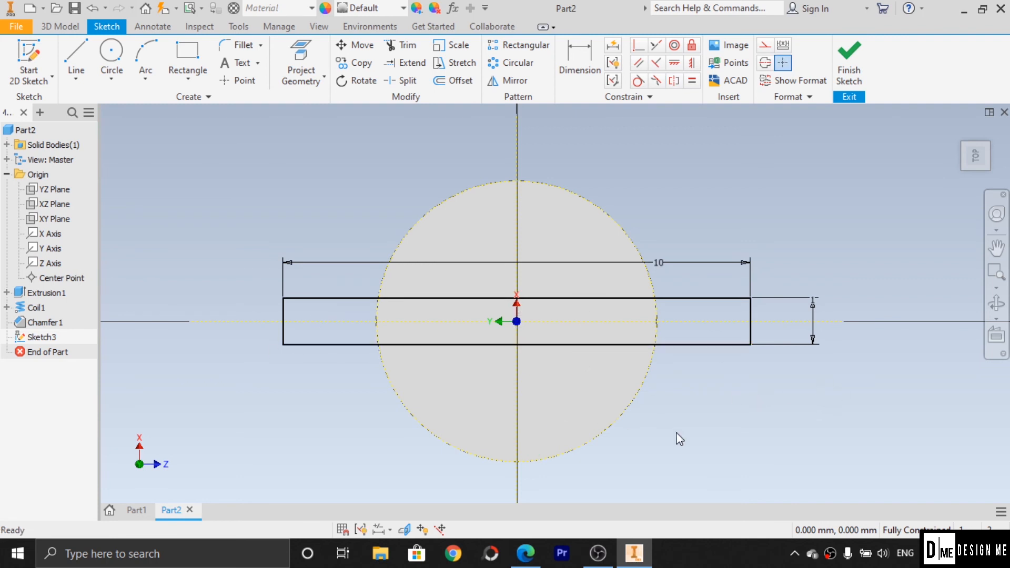
click(855, 72)
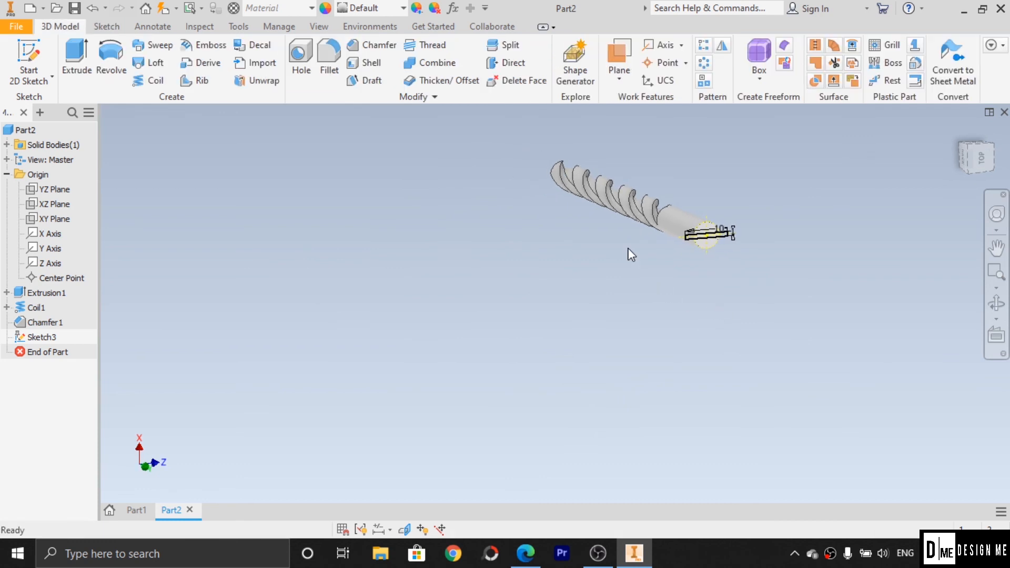
Extrude the rectangle profile in the flipped direction so that it runs down along the shank.
click(76, 55)
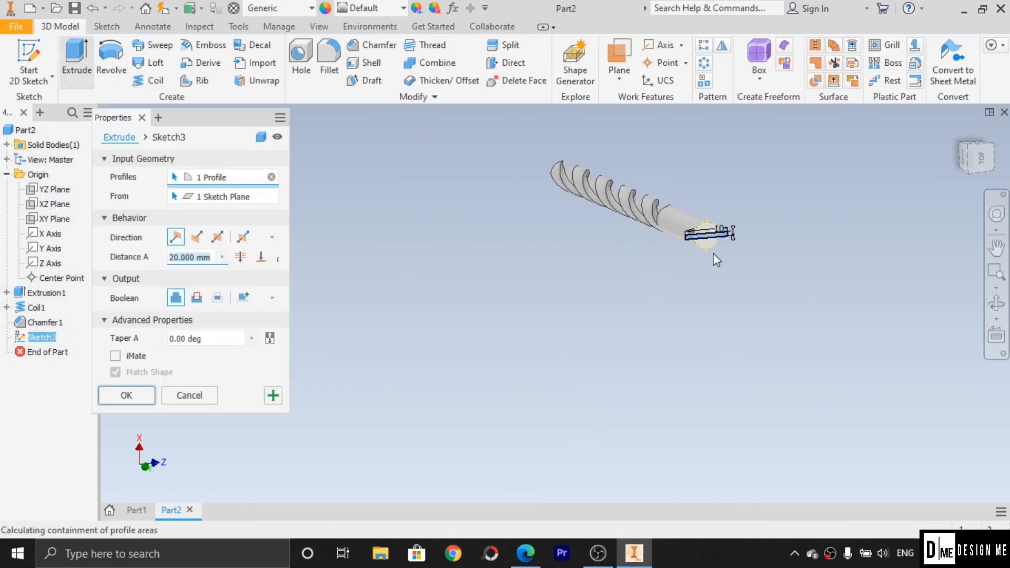
click(197, 239)
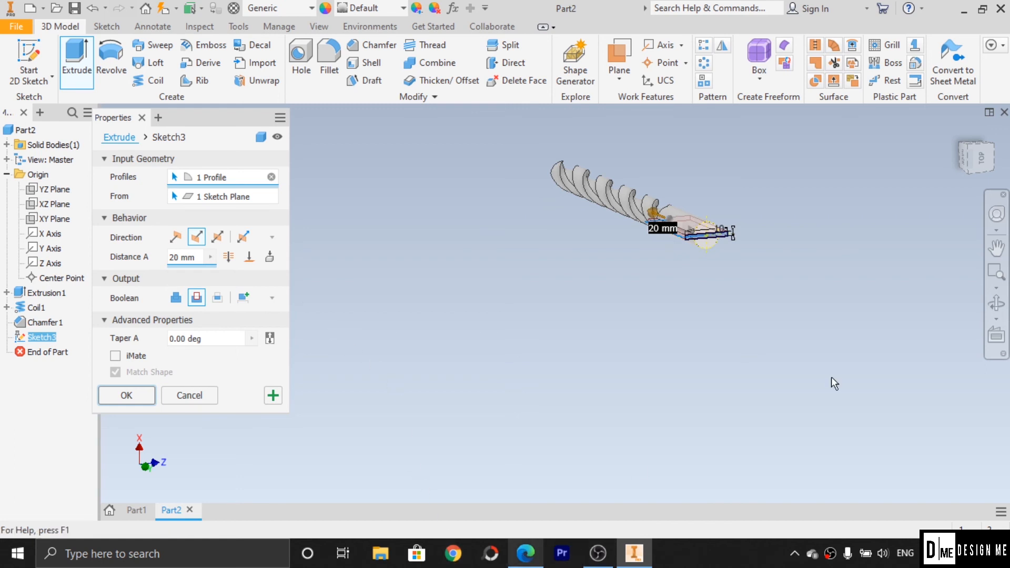
click(996, 303)
drag(635, 293, 602, 223)
click(996, 247)
drag(704, 331, 545, 292)
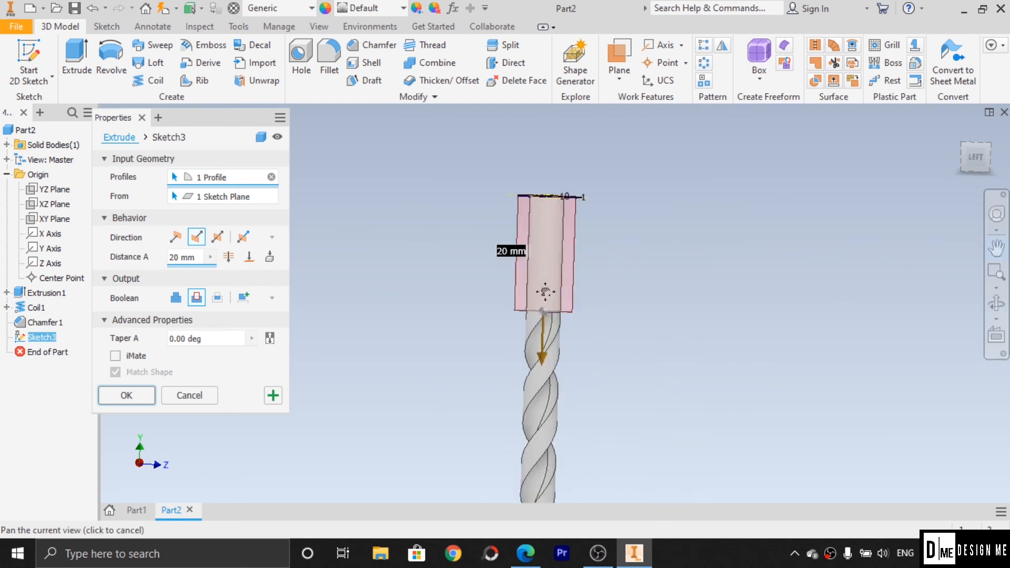
scroll(545, 292, up, 5)
scroll(620, 316, down, 5)
scroll(633, 282, up, 1)
drag(628, 347, 619, 367)
Check the spline length in the PDF drawing and set the extrusion distance to 18 mm.
click(533, 550)
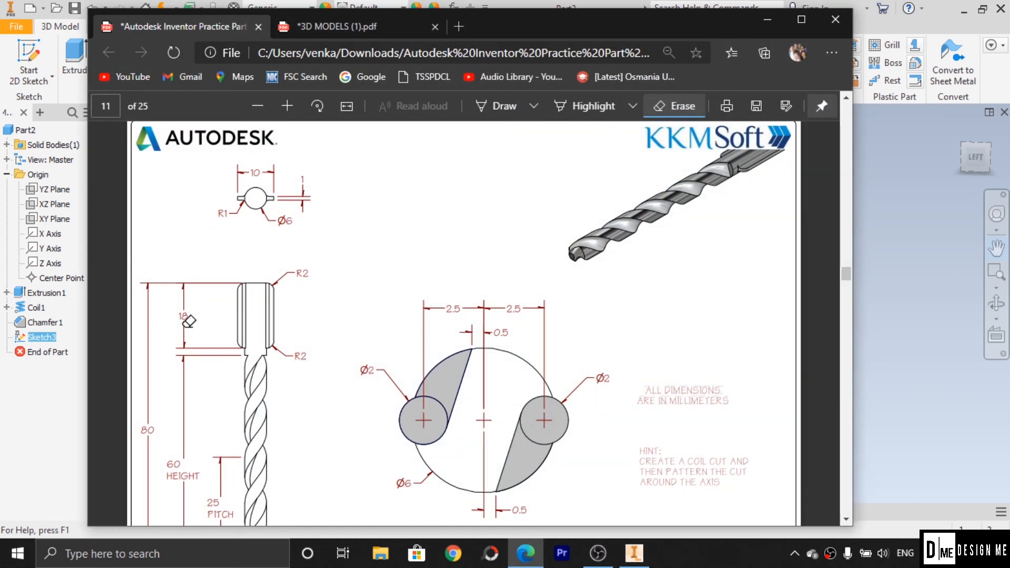
click(768, 19)
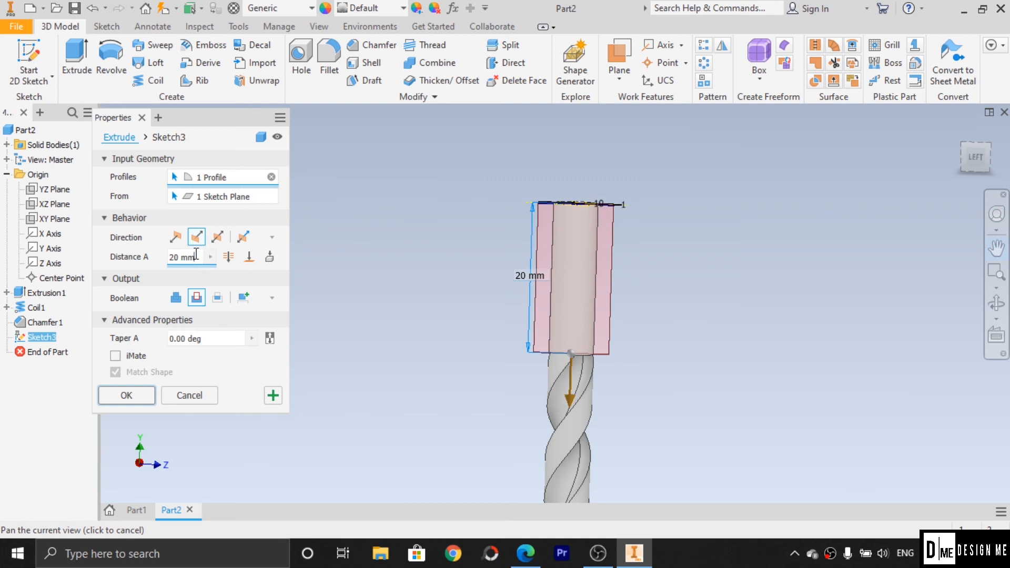
key(BackSpace)
key(BackSpace)
key(BackSpace)
key(BackSpace)
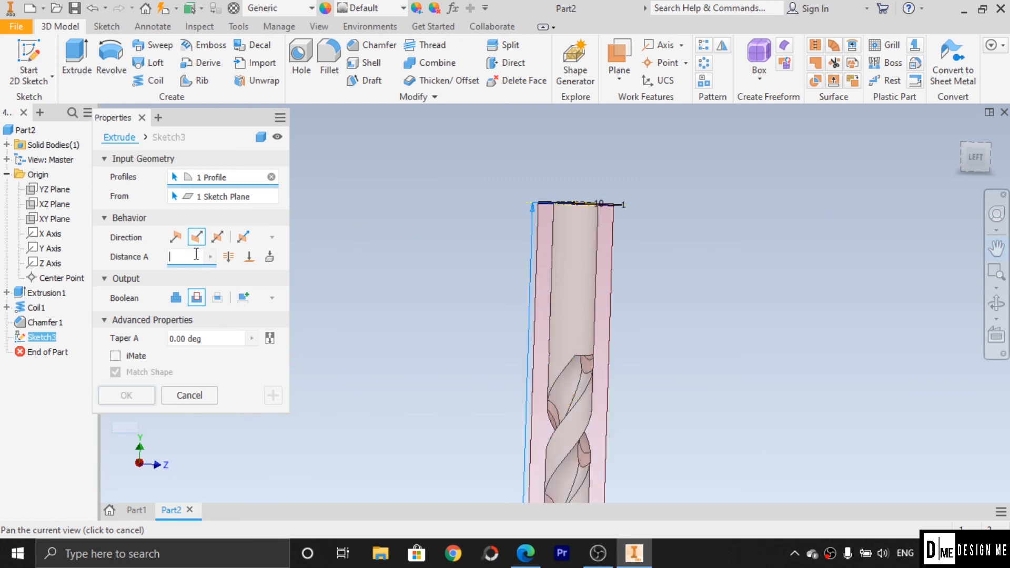
text(18)
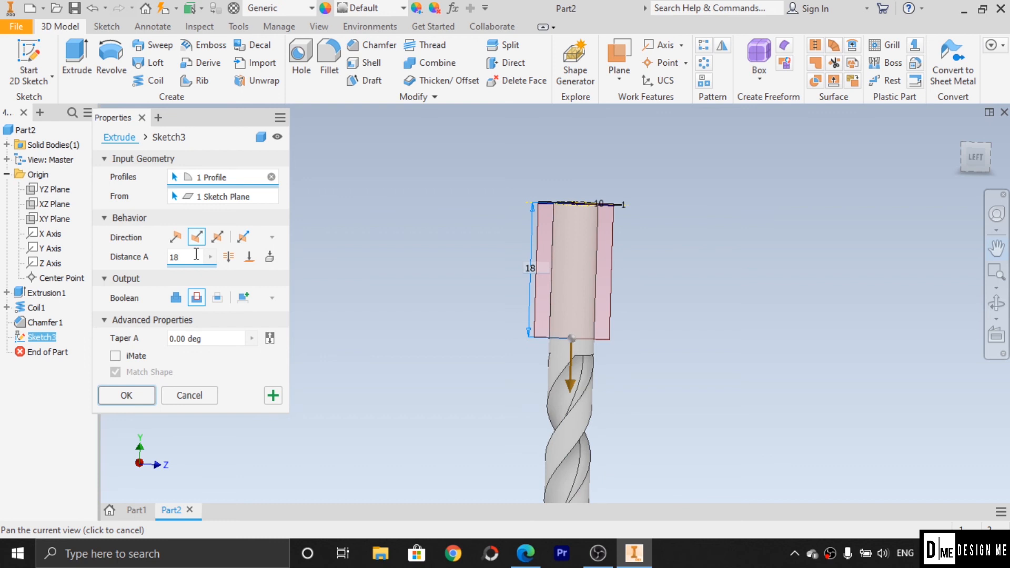
click(131, 398)
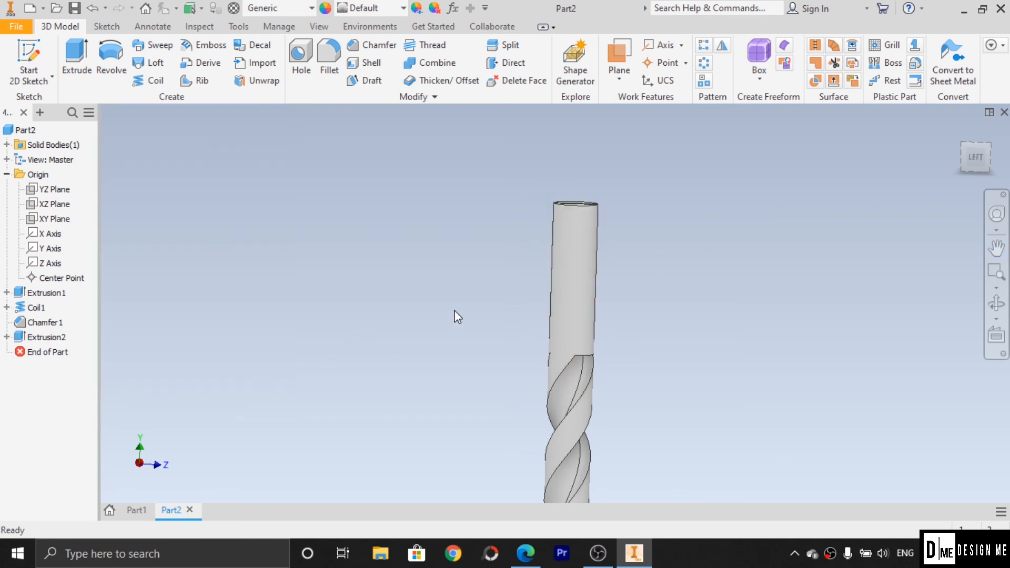
Edit the 18 mm rectangle extrusion so that it joins material to the shank instead of cutting it.
click(997, 303)
drag(625, 329, 519, 338)
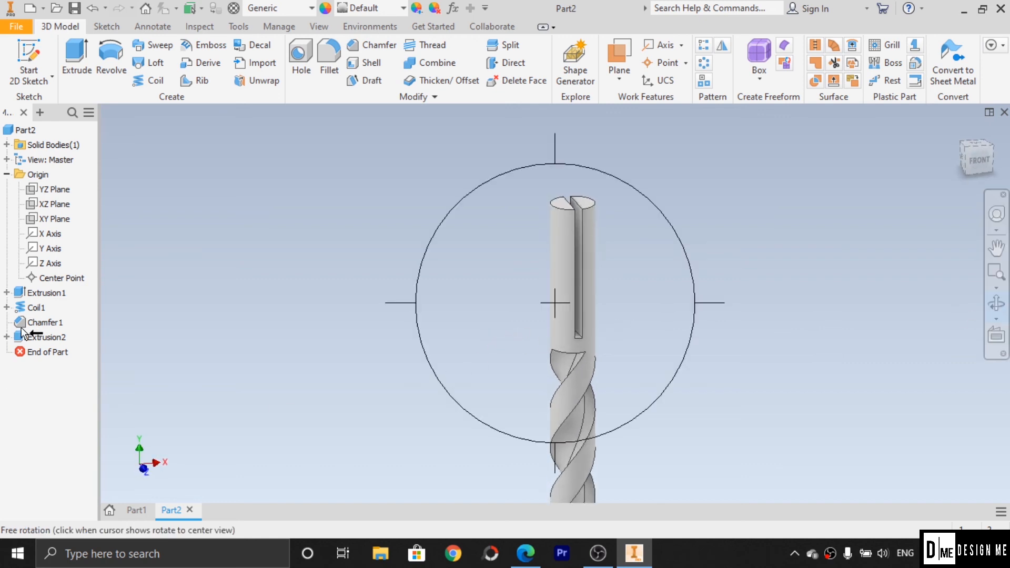
key(Escape)
double_click(49, 337)
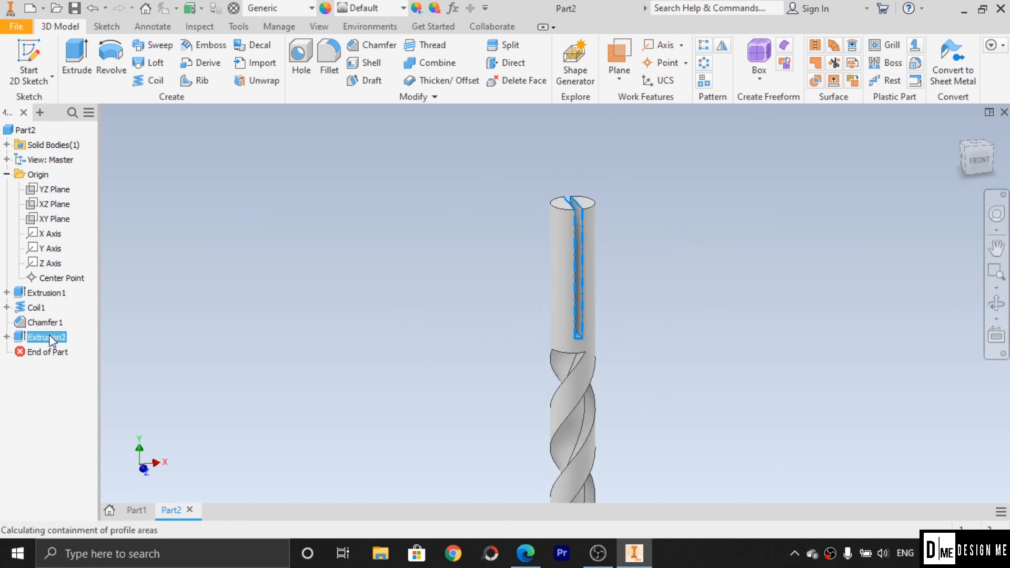
click(176, 298)
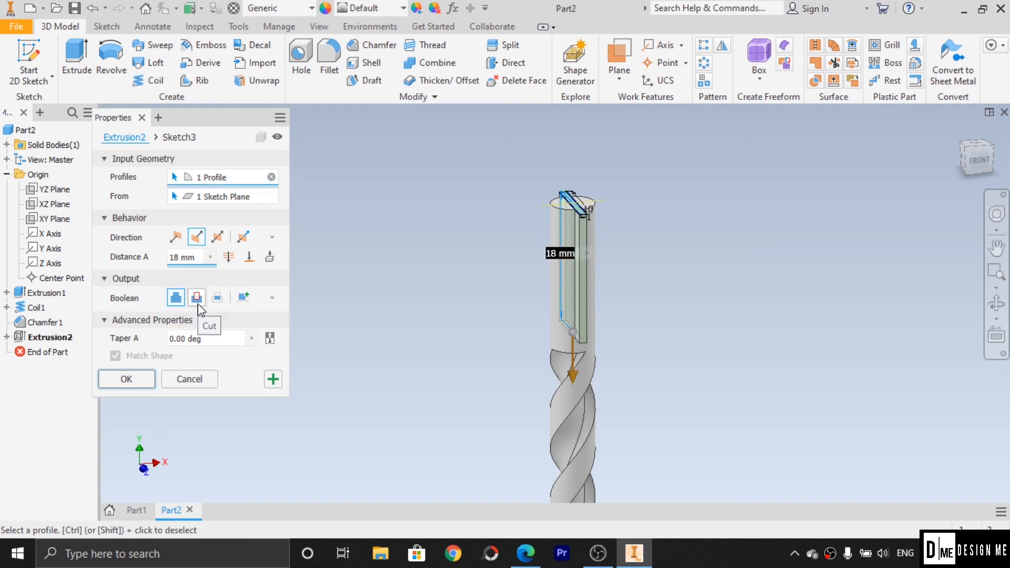
click(138, 379)
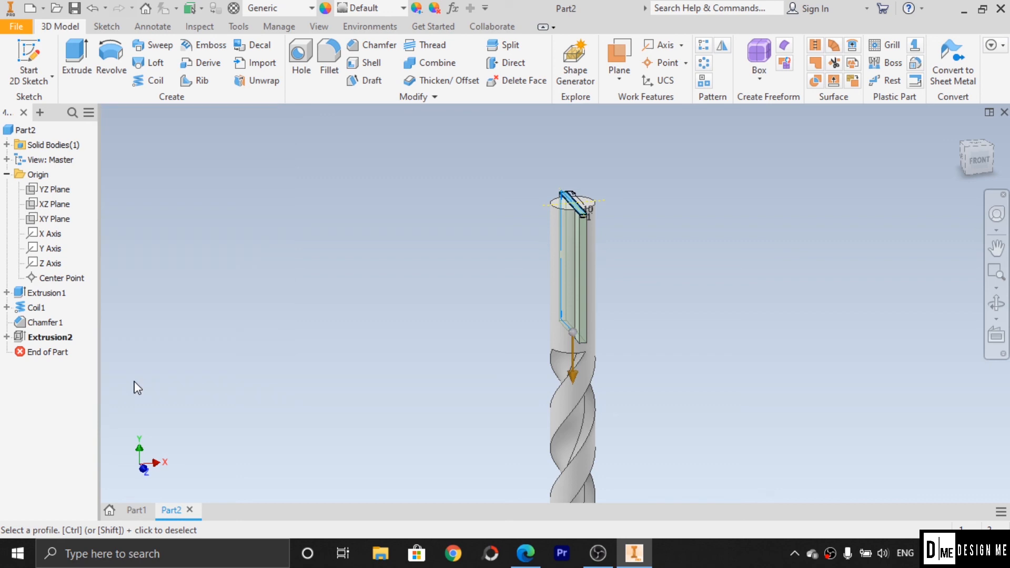
click(996, 304)
drag(561, 327, 523, 399)
key(Escape)
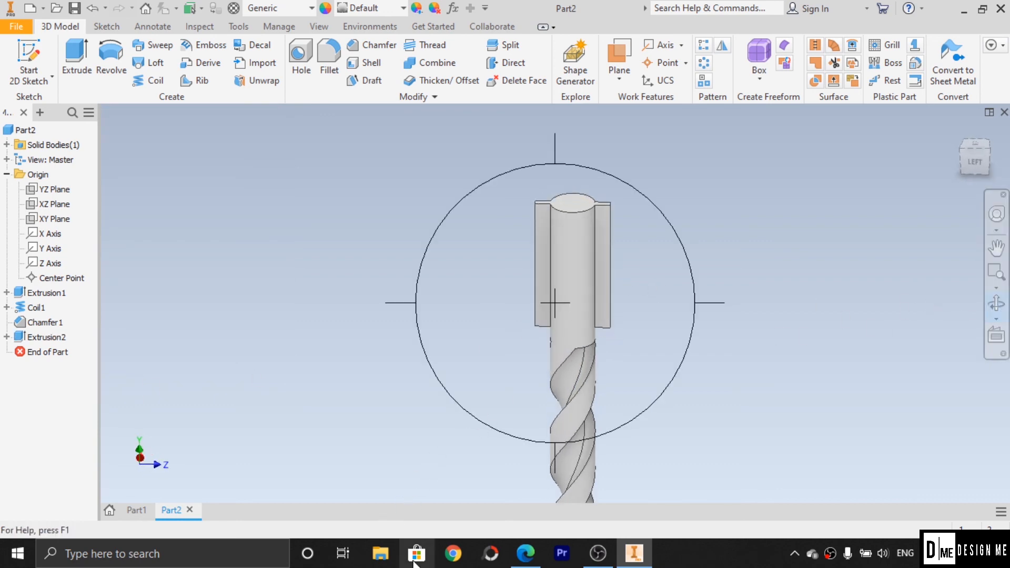
Check the spline corner radius in the PDF drawing and select the upper outer edge of both splines for a 2 mm fillet.
click(526, 553)
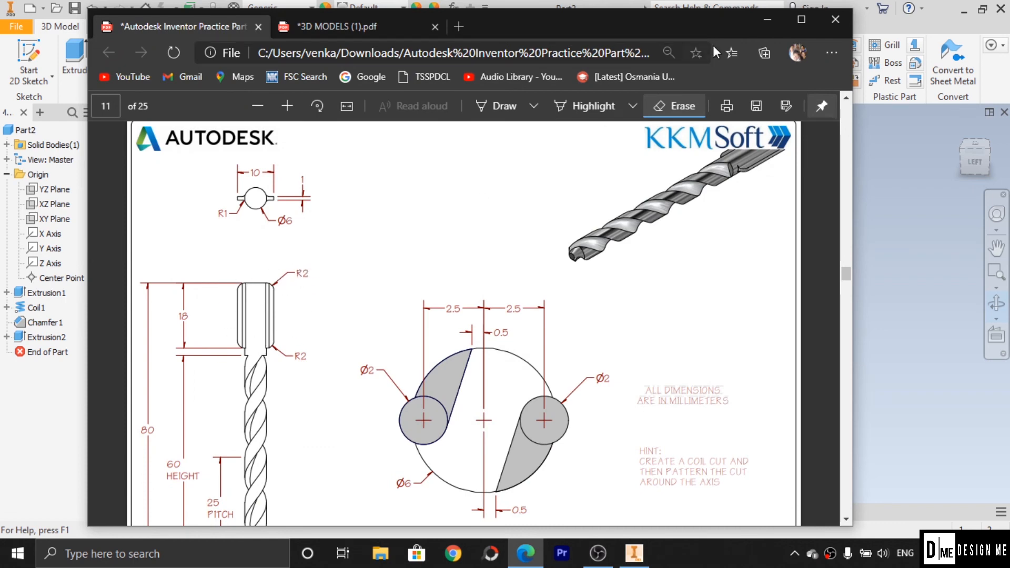
click(768, 20)
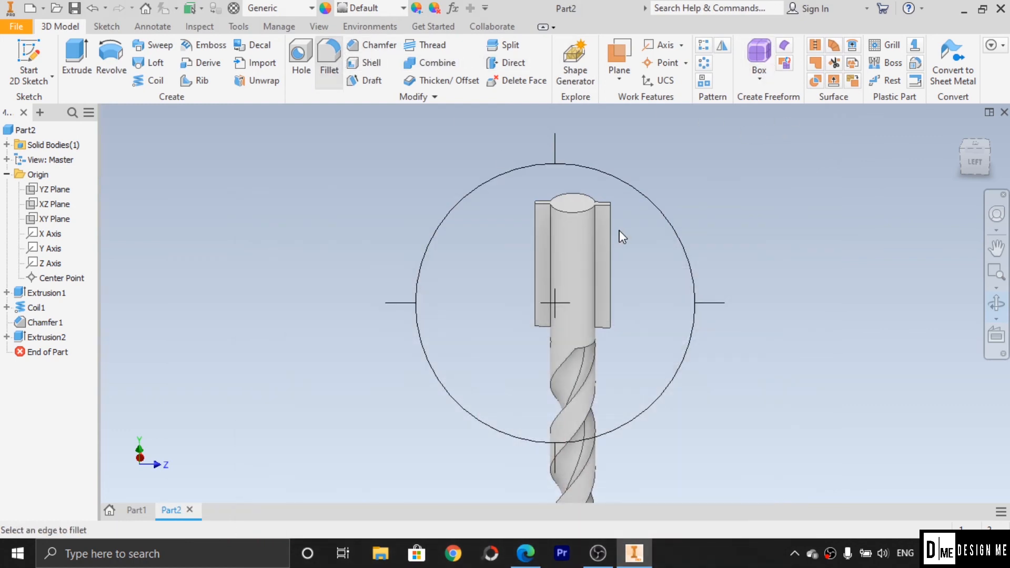
click(996, 304)
drag(676, 303, 630, 309)
scroll(588, 208, up, 2)
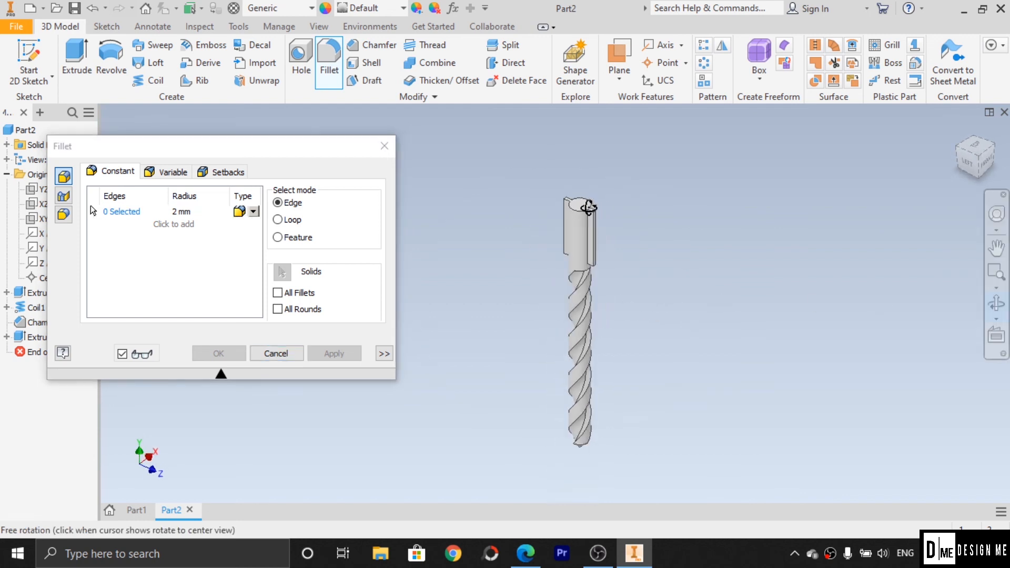
scroll(596, 213, down, 4)
scroll(591, 186, down, 4)
key(Escape)
click(587, 208)
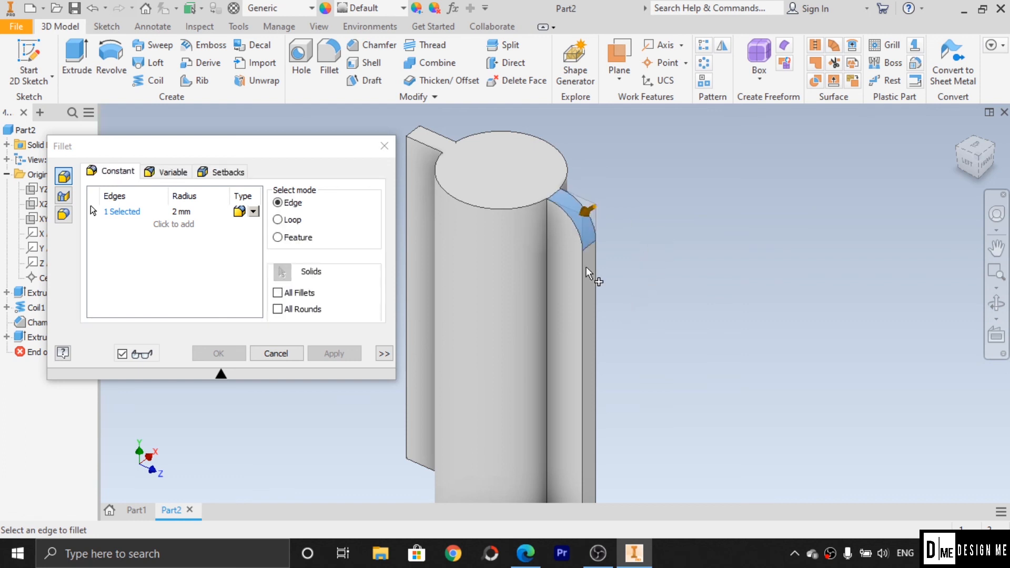
click(424, 139)
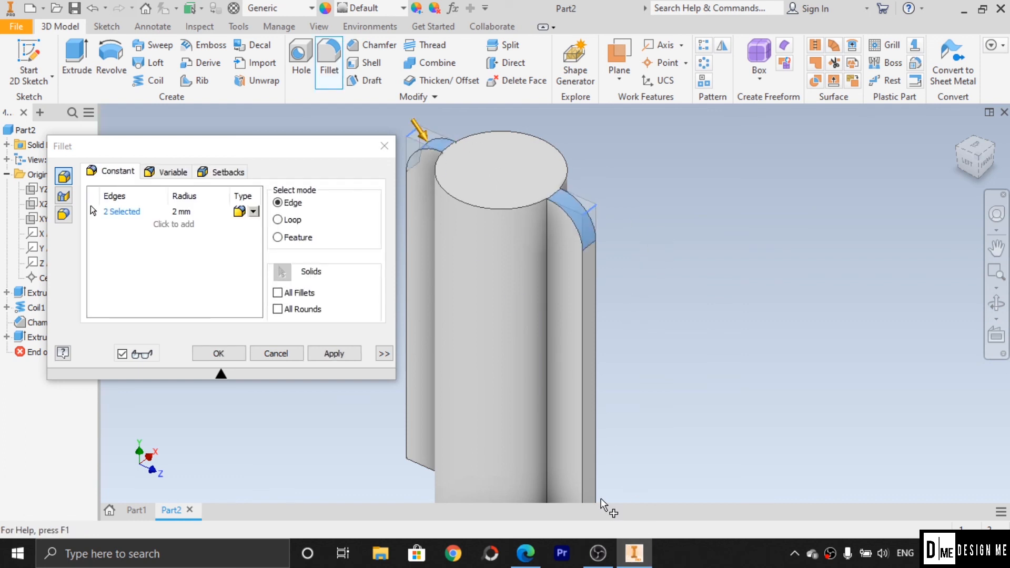
Add the lower outer edge of both splines to the selection and apply the 2 mm fillet.
click(996, 247)
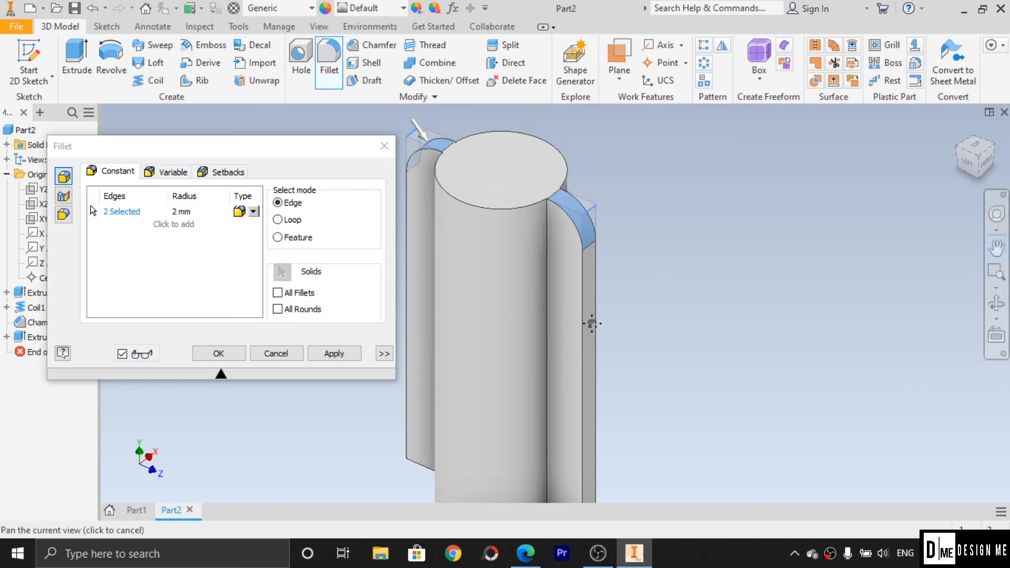
drag(592, 323, 720, 418)
key(Escape)
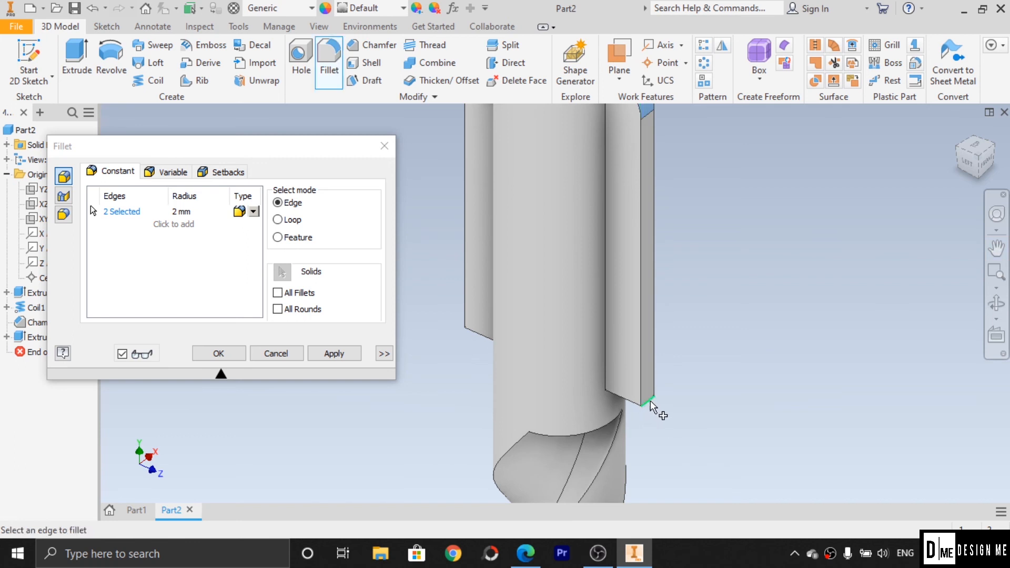
click(654, 407)
click(995, 303)
drag(523, 343, 467, 436)
key(Escape)
click(485, 418)
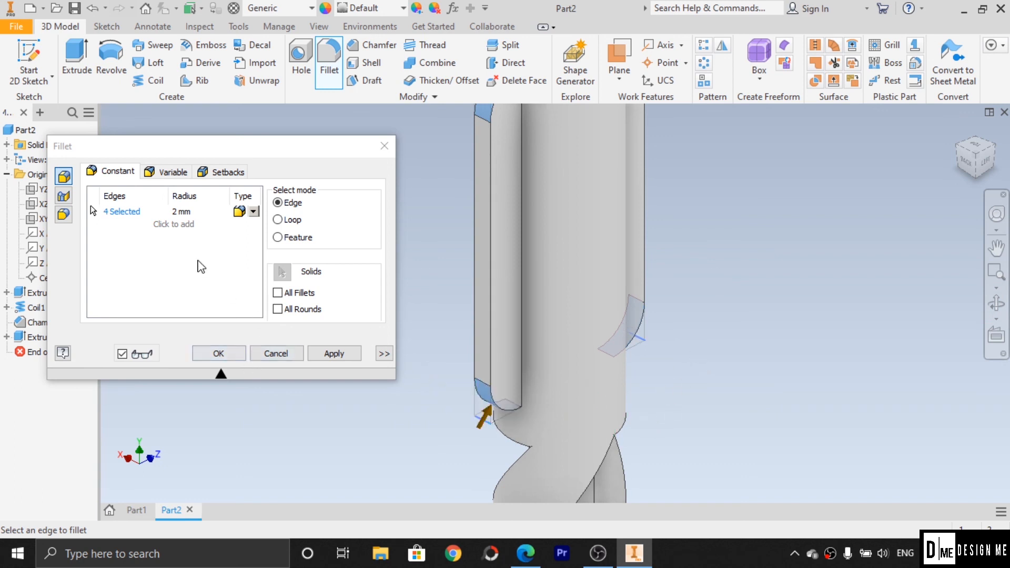
click(183, 211)
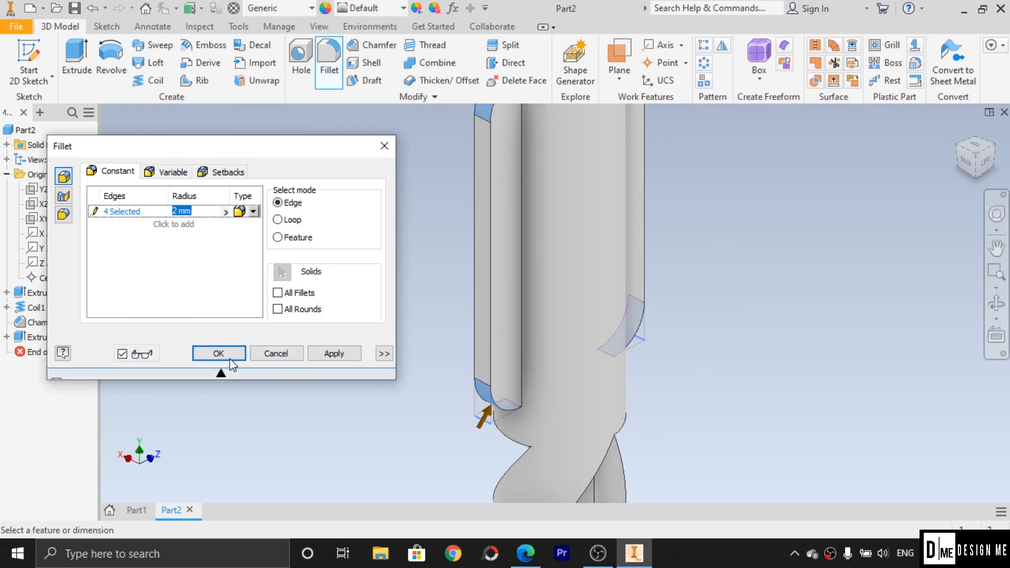
click(333, 354)
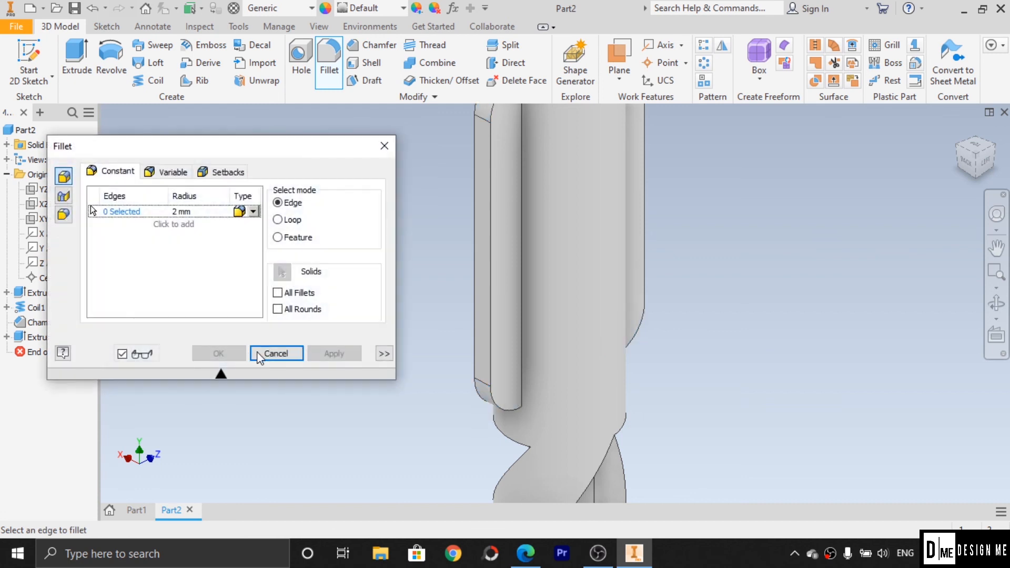
click(263, 354)
Compare the modelled drill bit and its rounded splines with the PDF drawing on sheet 11.
click(996, 304)
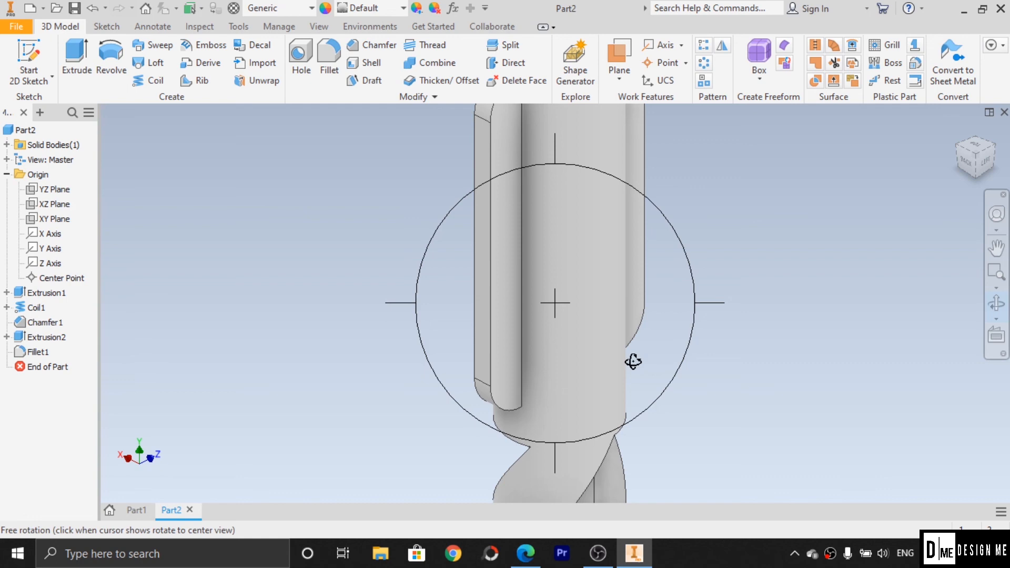
mouse_move(669, 349)
mouse_down()
mouse_move(636, 354)
mouse_move(675, 335)
mouse_move(681, 351)
mouse_up()
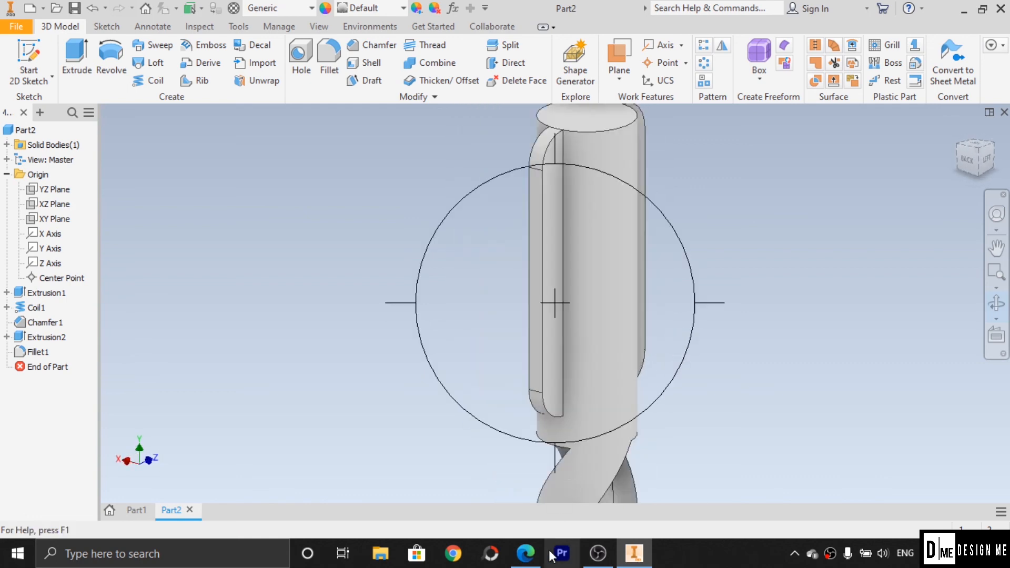
click(525, 553)
scroll(371, 373, down, 3)
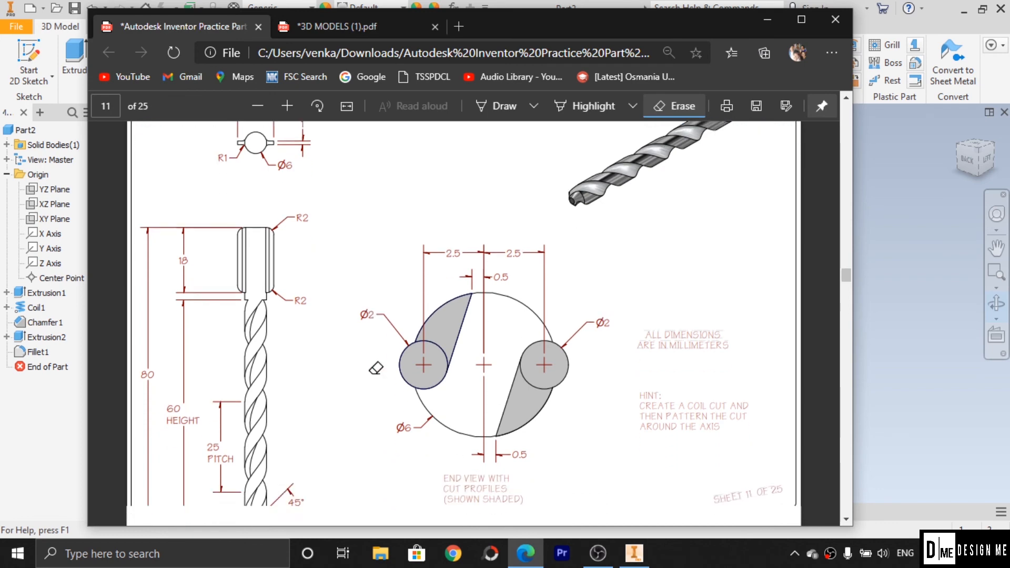
scroll(370, 373, up, 3)
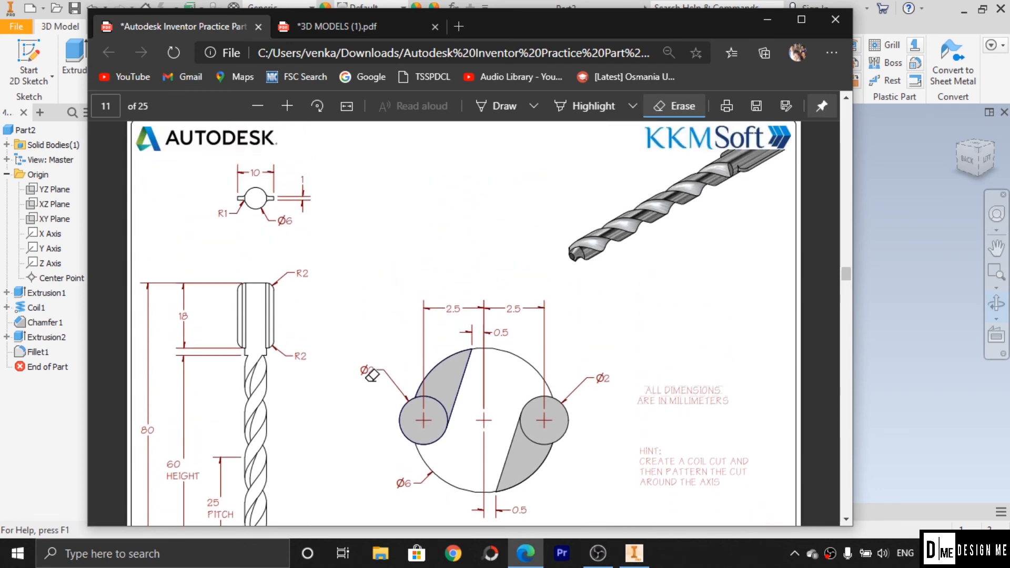
scroll(371, 373, down, 3)
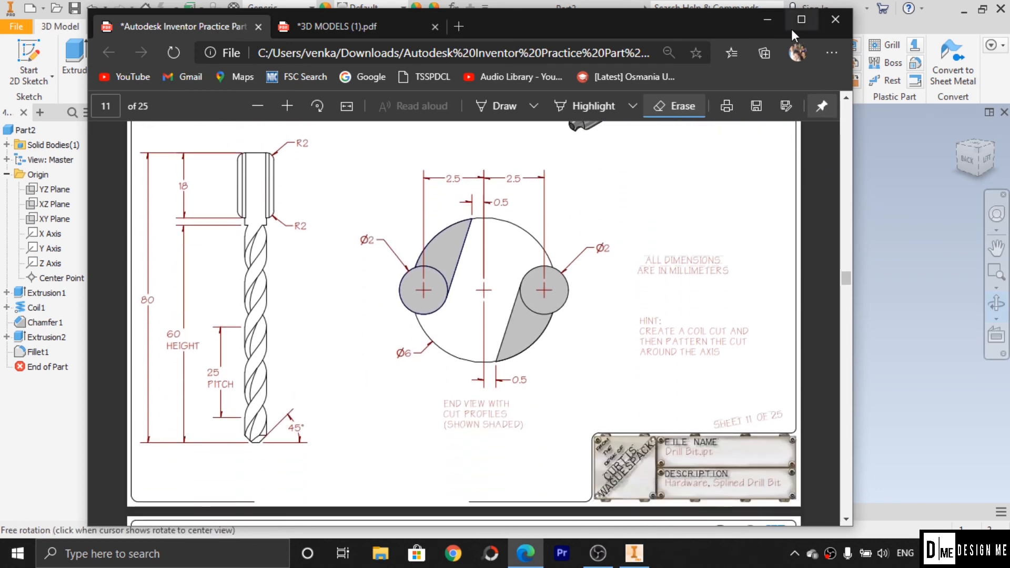
click(768, 21)
scroll(655, 412, up, 4)
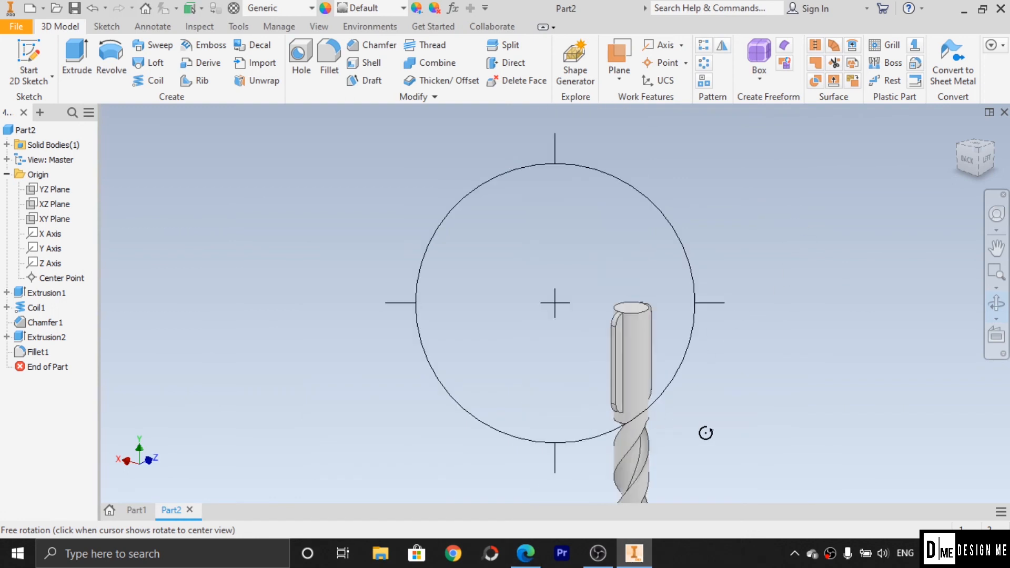
Inspect the finished drill bit's splined shank and helical flutes from several sides.
key(Escape)
click(994, 247)
drag(627, 361, 582, 202)
click(996, 304)
drag(638, 285, 528, 282)
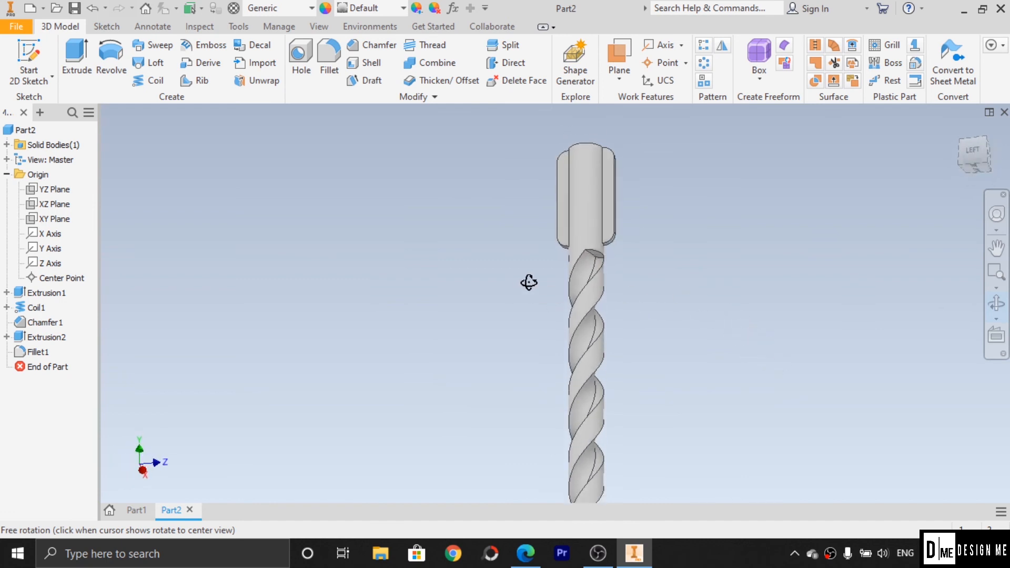
drag(553, 198, 605, 237)
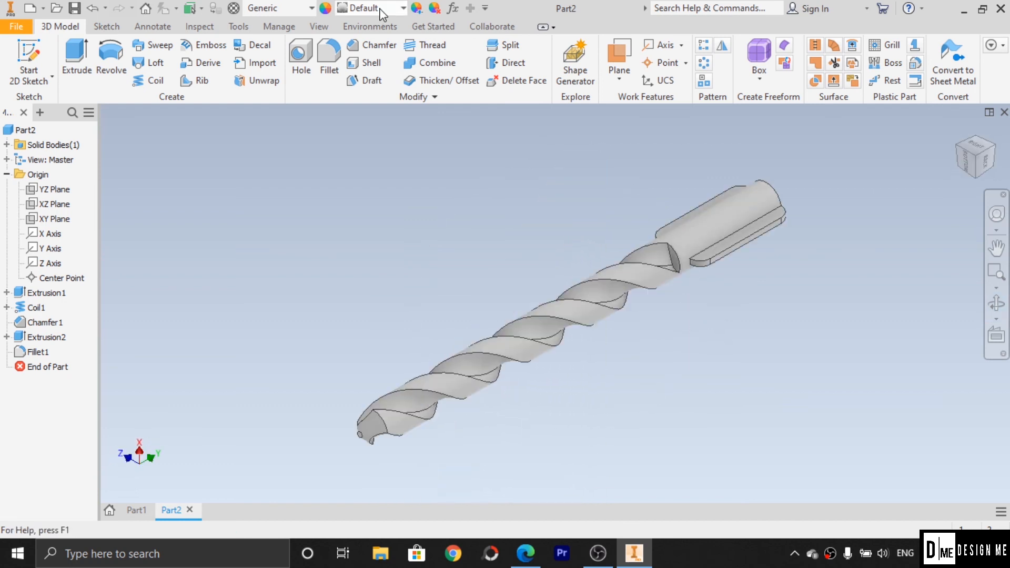
Apply the Chrome - Polished Black appearance to the whole drill bit.
click(382, 9)
scroll(395, 152, up, 12)
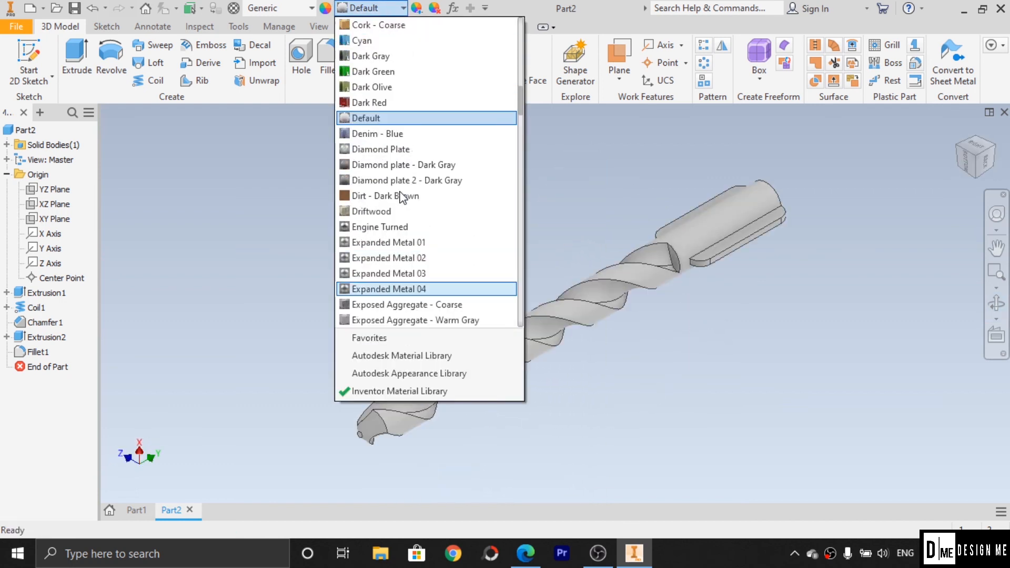
scroll(410, 199, up, 5)
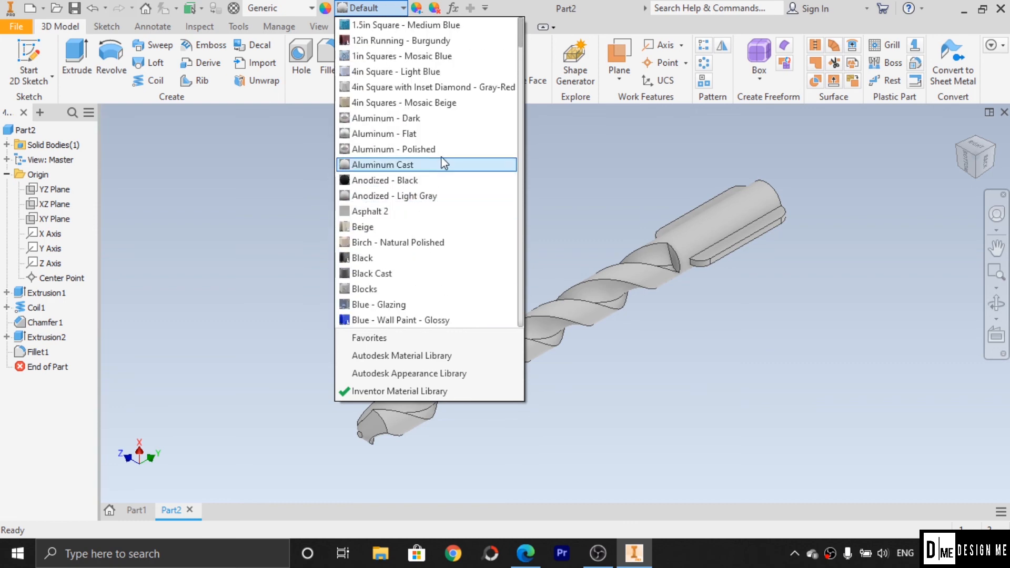
scroll(426, 153, down, 7)
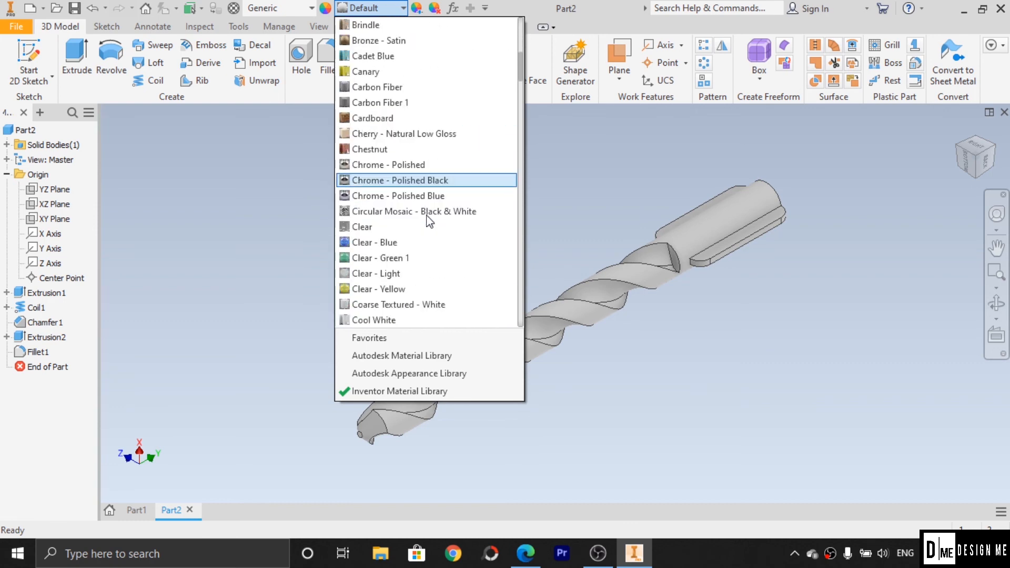
click(433, 183)
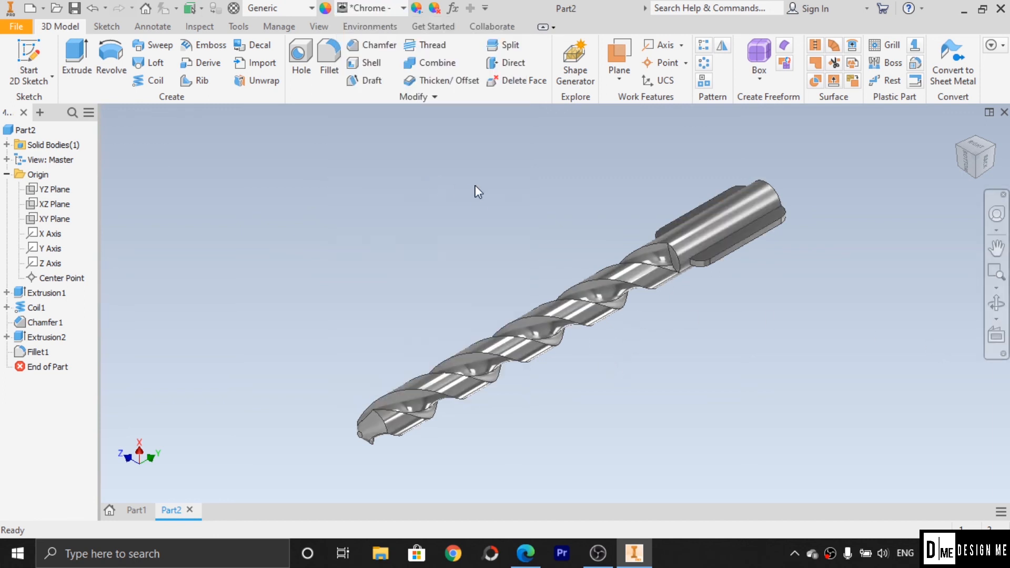
Change the drill bit's appearance to galvanized steel and view the part from another side.
click(390, 11)
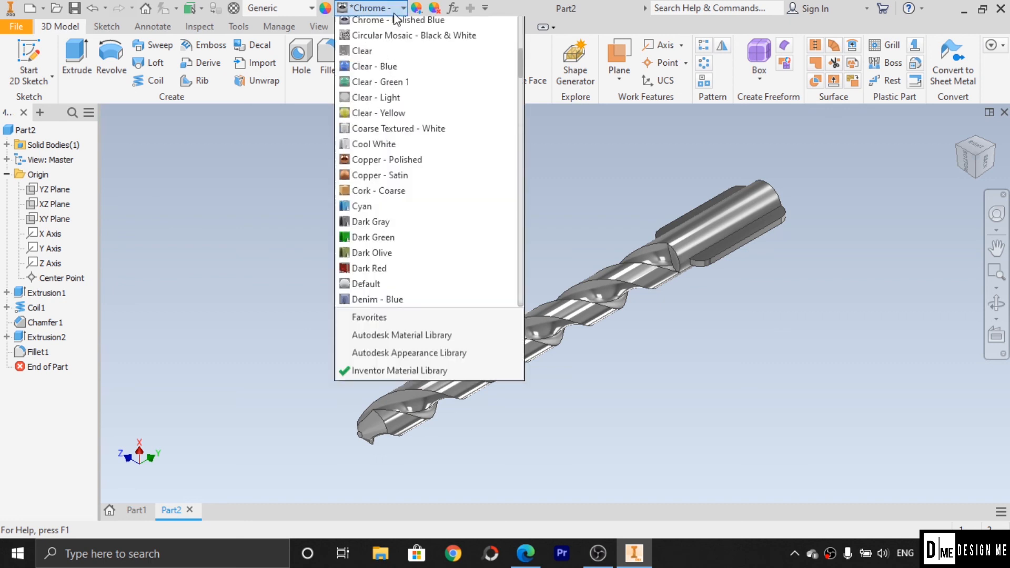
scroll(400, 110, up, 2)
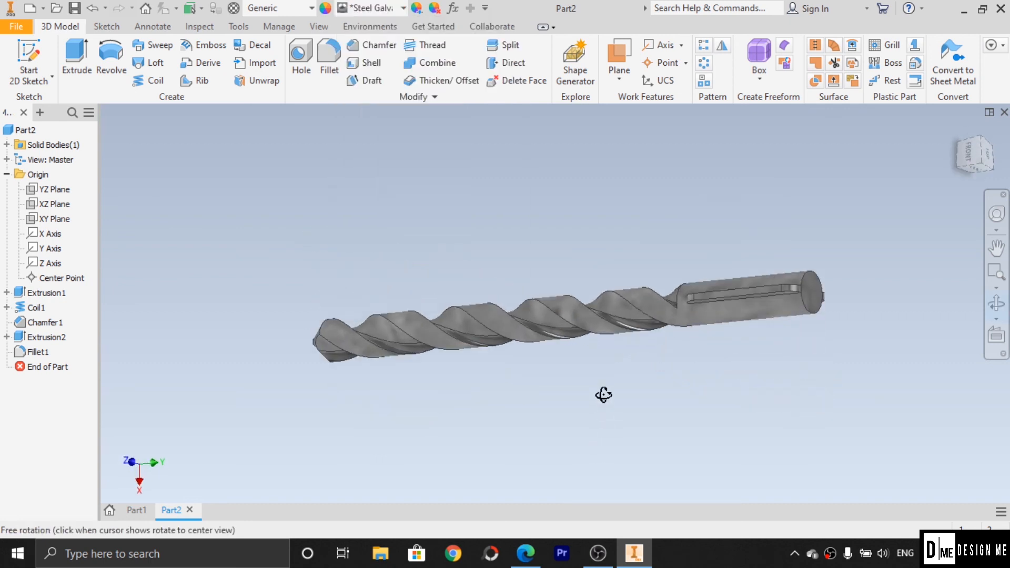
drag(602, 395, 614, 450)
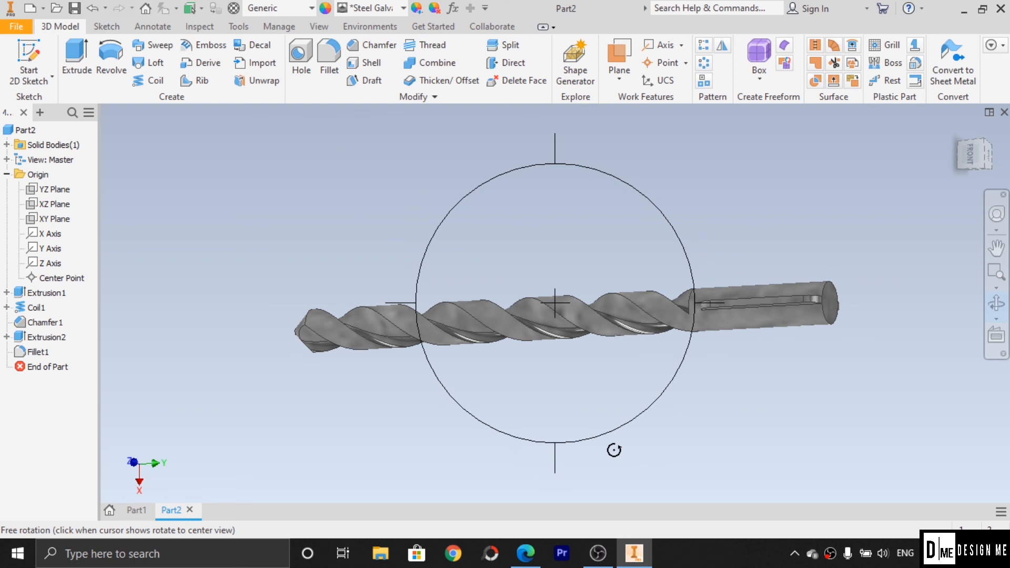